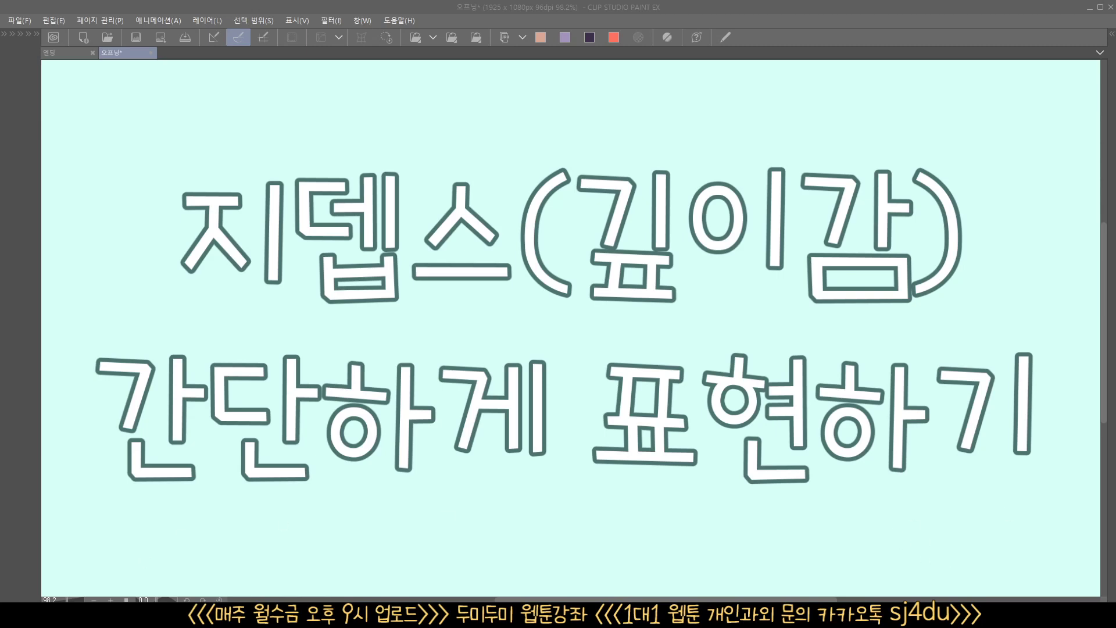
Step: Switch to the SketchUp street model and review the [su]ch render channels available for export, without creating any
{"action": "mouse_move", "coordinate": [471, 615]}
{"action": "left_click", "coordinate": [471, 555]}
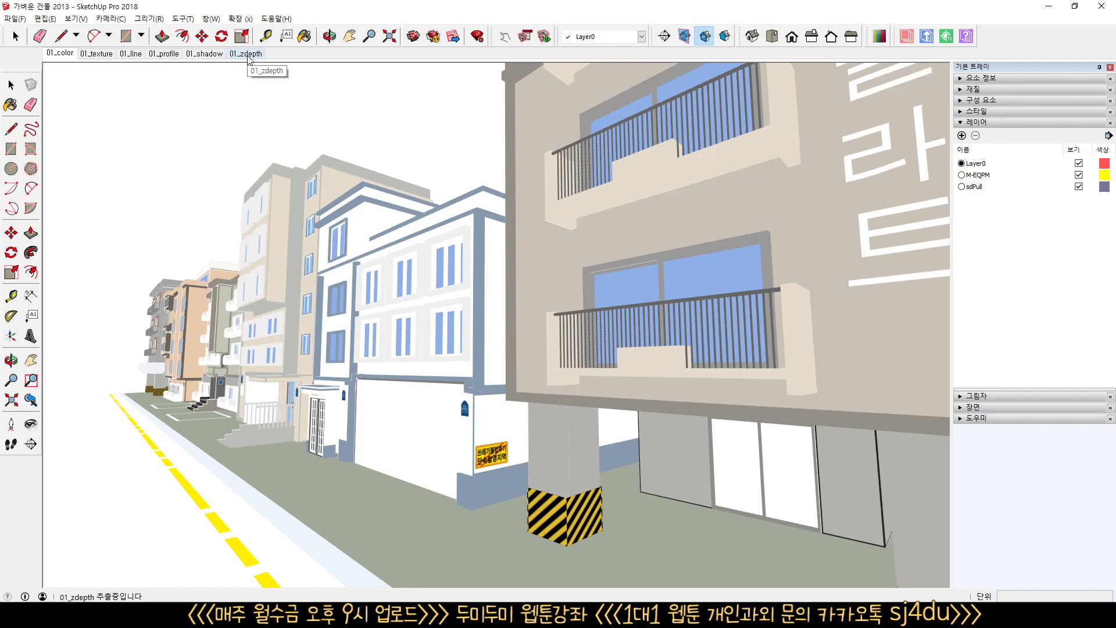
{"action": "left_click", "coordinate": [879, 37]}
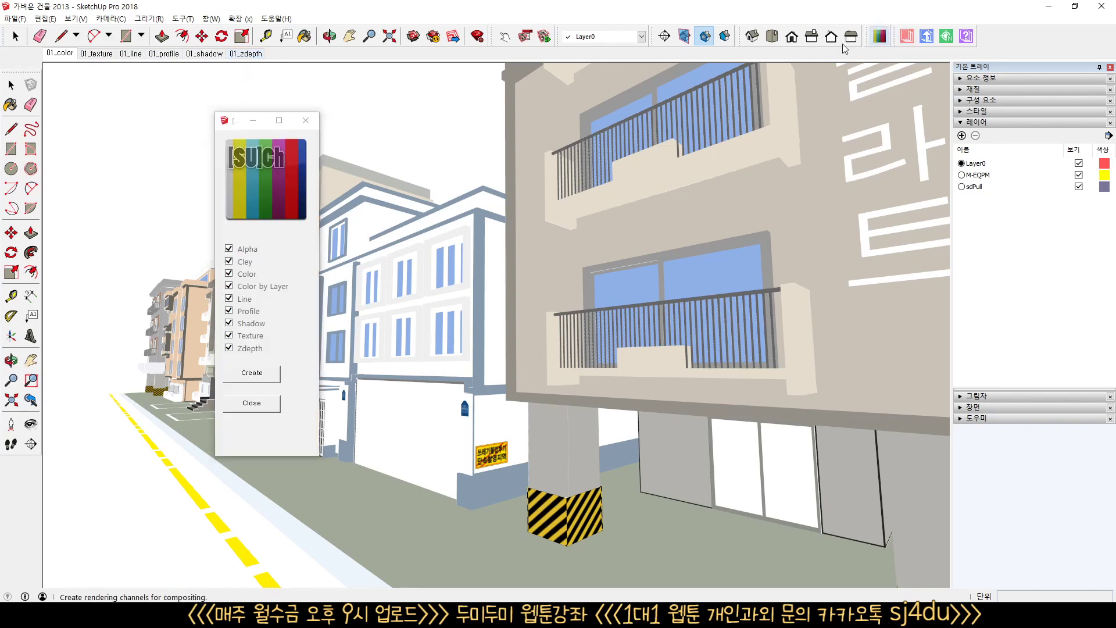
{"action": "left_click", "coordinate": [229, 250]}
{"action": "left_click", "coordinate": [230, 262]}
{"action": "left_click", "coordinate": [230, 274]}
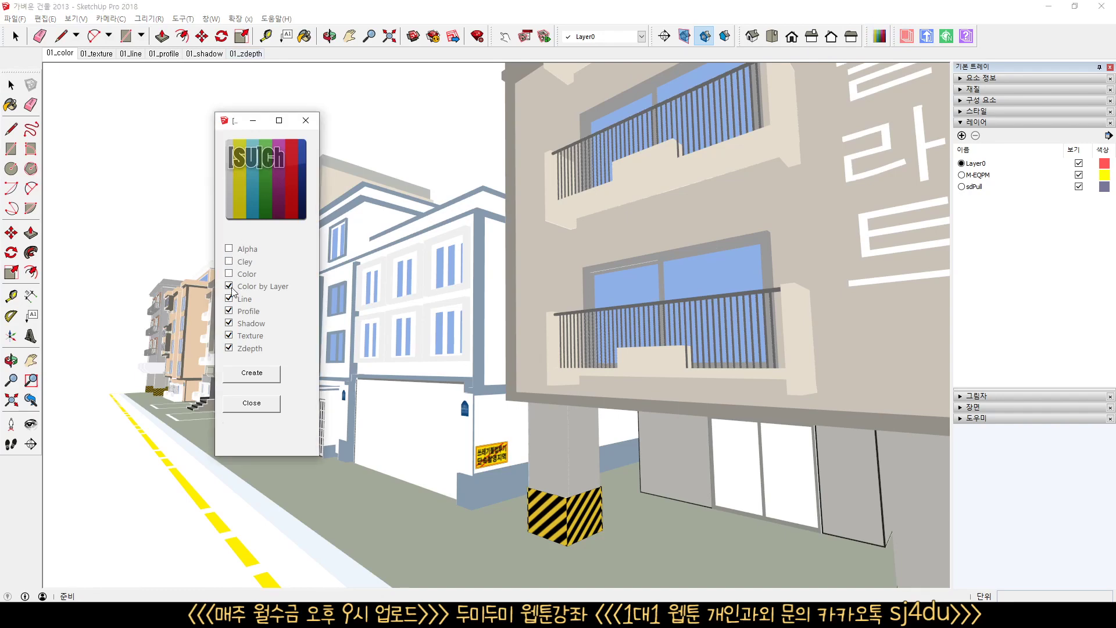
{"action": "left_click", "coordinate": [231, 288]}
{"action": "left_click", "coordinate": [231, 300]}
{"action": "left_click", "coordinate": [229, 299]}
{"action": "left_click", "coordinate": [229, 311]}
{"action": "left_click", "coordinate": [229, 299]}
{"action": "left_click", "coordinate": [229, 336]}
{"action": "left_click", "coordinate": [229, 348]}
{"action": "left_click", "coordinate": [229, 274]}
{"action": "left_click", "coordinate": [230, 299]}
{"action": "left_click", "coordinate": [229, 311]}
{"action": "left_click", "coordinate": [229, 323]}
{"action": "left_click", "coordinate": [306, 122]}
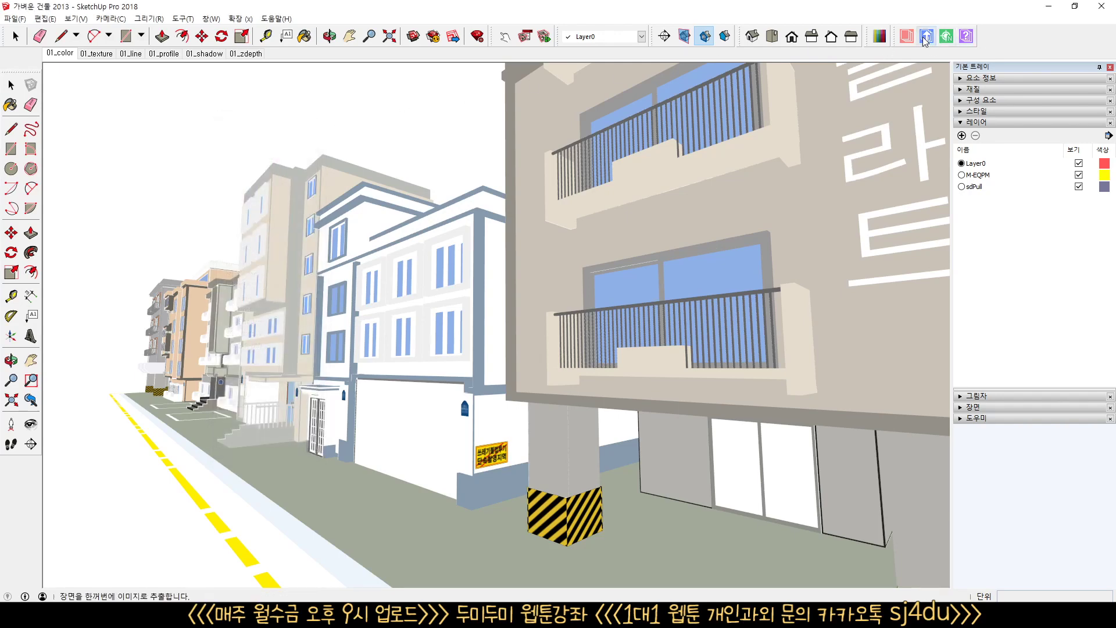
Step: Review the basic scene types offered by MultiSceneCreator, including zdepth, without generating scenes
{"action": "left_click", "coordinate": [907, 37]}
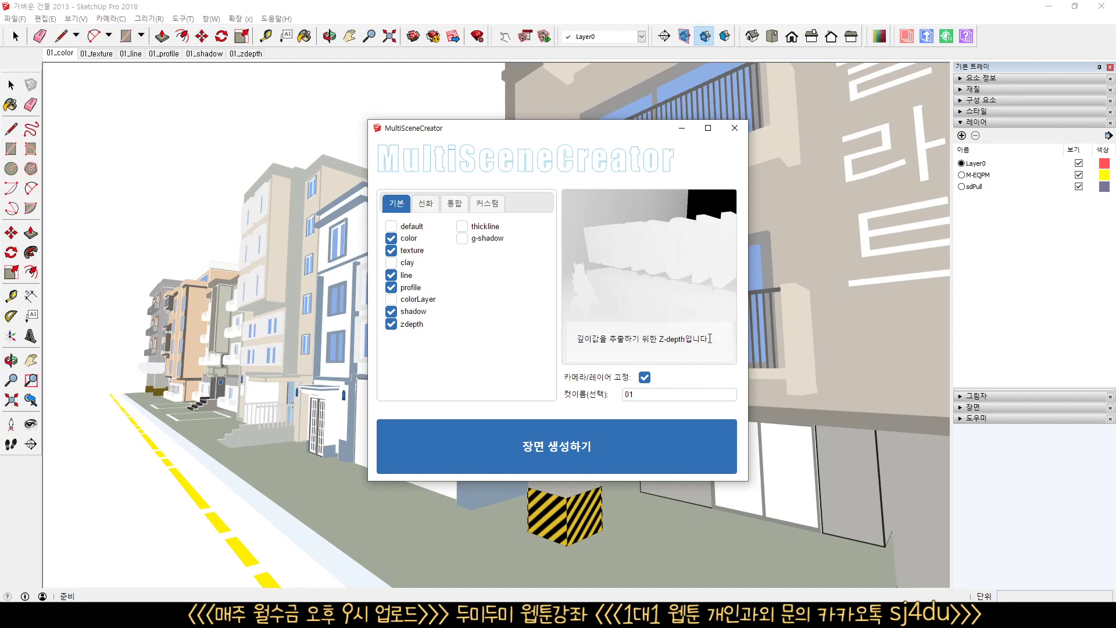
{"action": "left_click", "coordinate": [734, 128]}
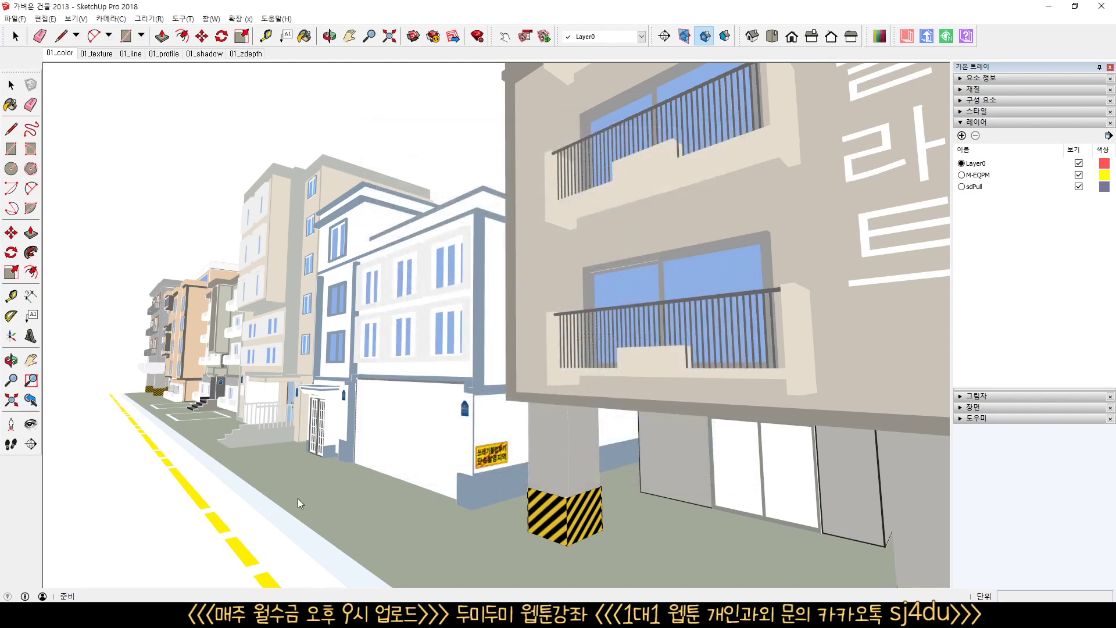
Step: Switch to Photoshop, float the 01.psd document in its own window and minimize it
{"action": "left_click", "coordinate": [406, 538]}
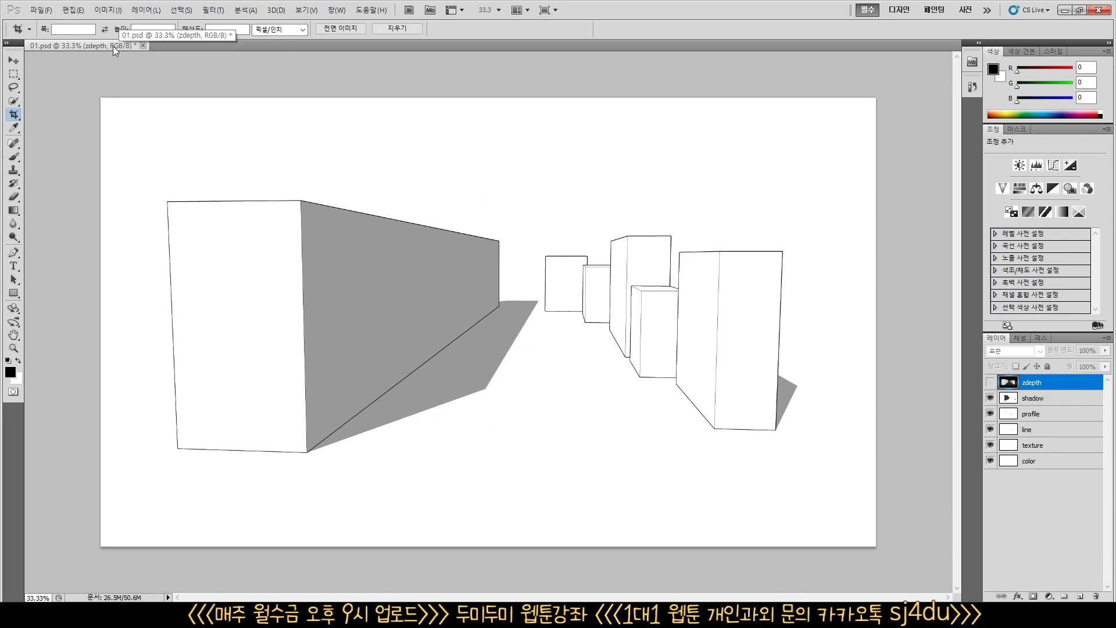
{"action": "left_click_drag", "start_coordinate": [112, 46], "coordinate": [155, 72]}
{"action": "left_click", "coordinate": [795, 46]}
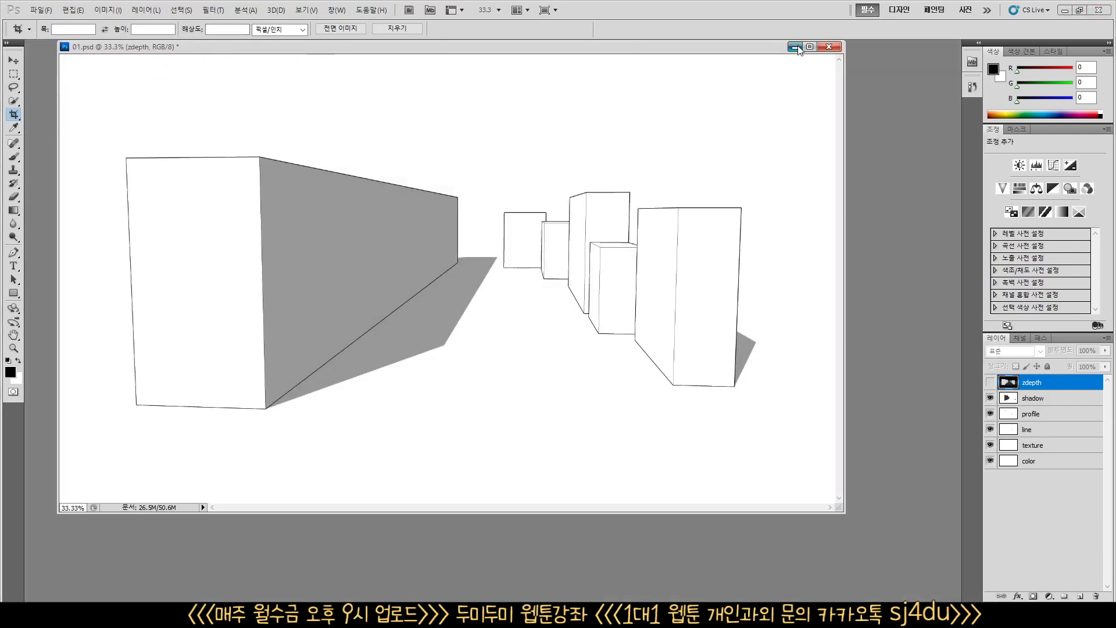
{"action": "double_click", "coordinate": [618, 201]}
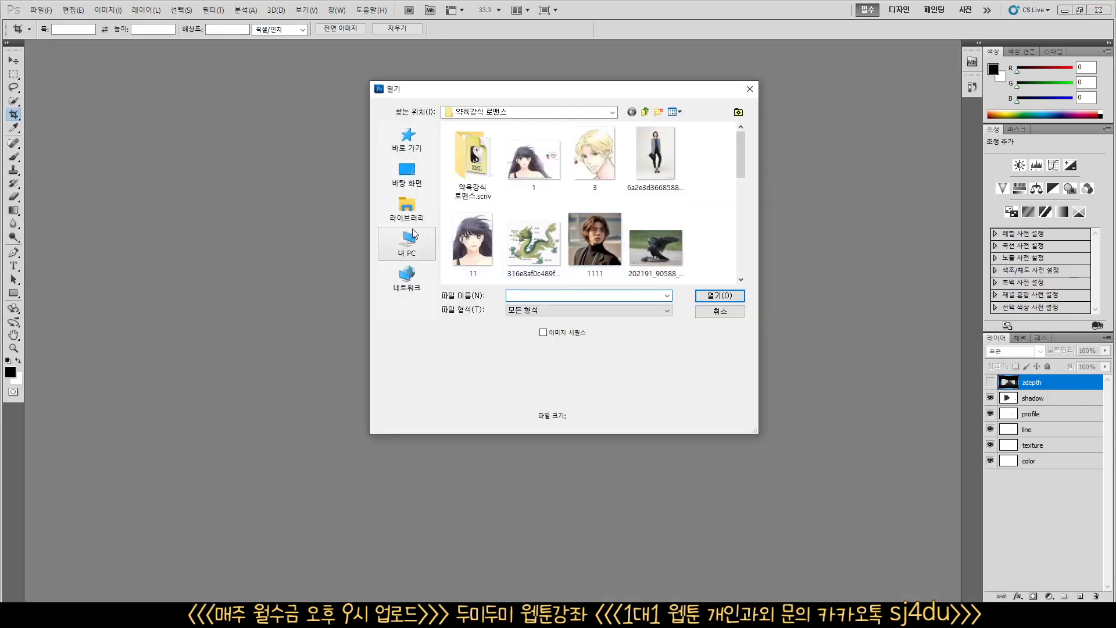
{"action": "left_click", "coordinate": [407, 173]}
{"action": "scroll", "coordinate": [465, 240], "scroll_direction": "down", "scroll_amount": 8}
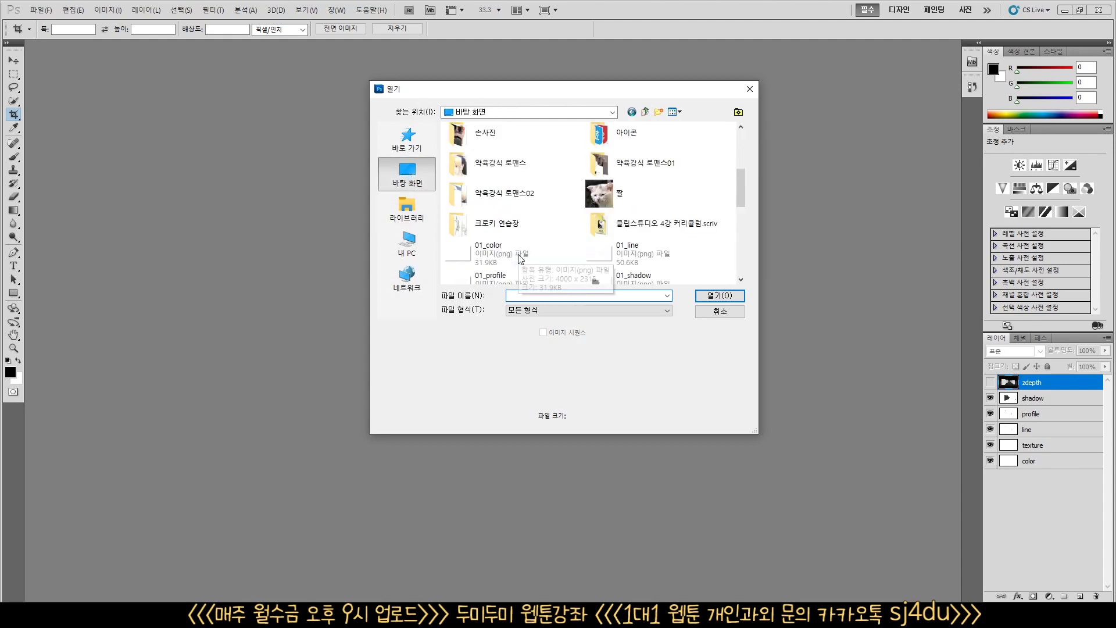
{"action": "left_click", "coordinate": [719, 311]}
Step: Open the six 가벼운 건물 201301 images (color, line, profile, shadow, texture, zdepth) from the desktop folder in Photoshop
{"action": "key", "text": "alt+Tab"}
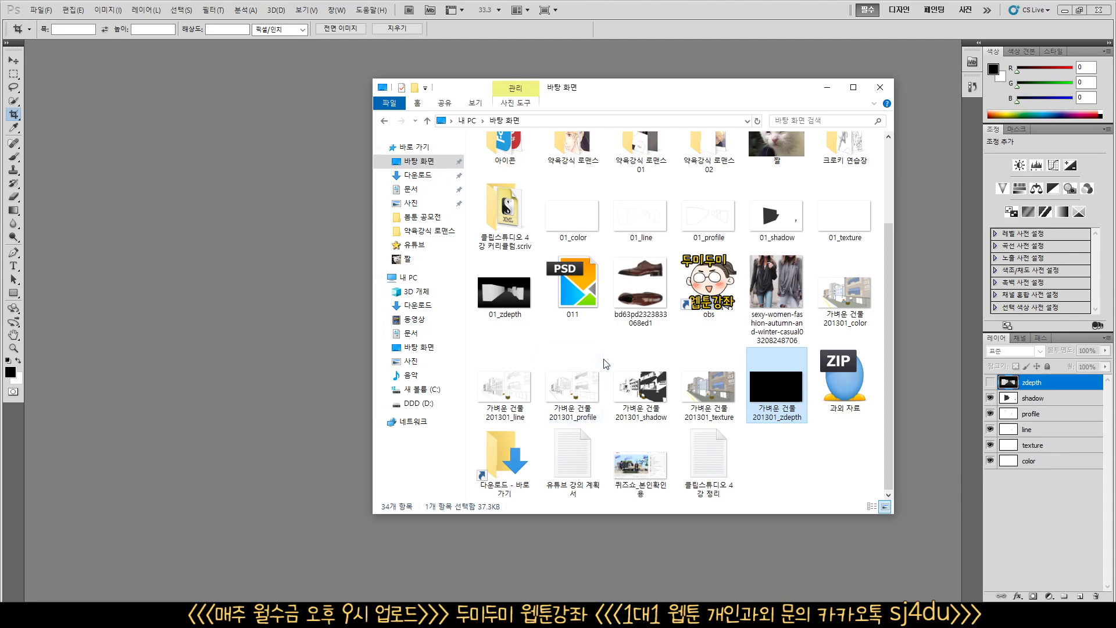
{"action": "left_click", "coordinate": [849, 311]}
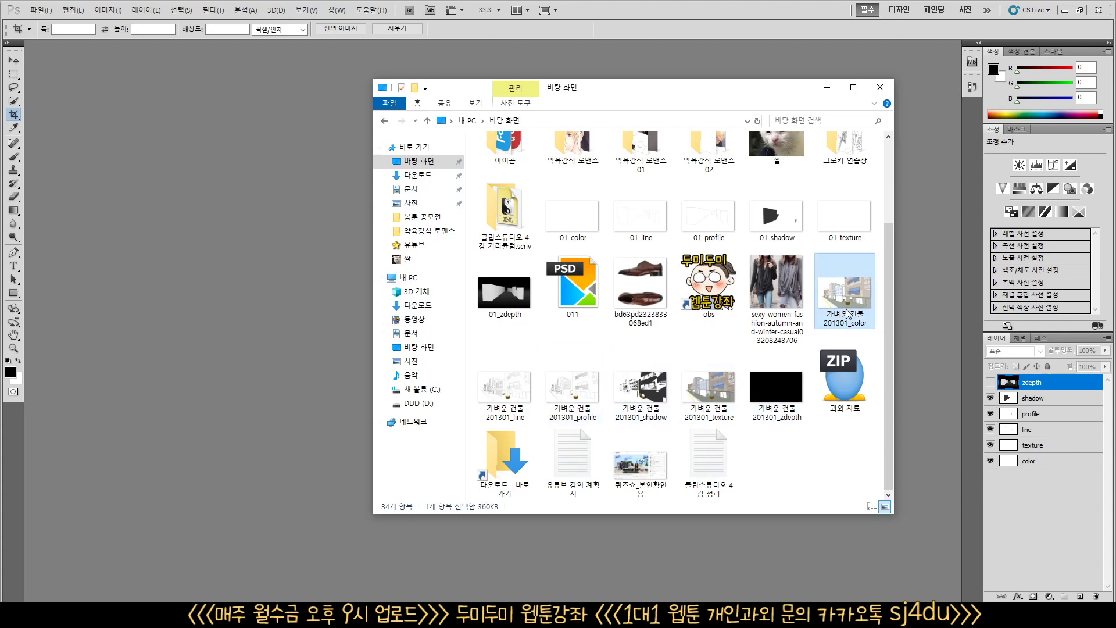
{"action": "left_click", "coordinate": [766, 391], "text": "shift"}
{"action": "left_click_drag", "start_coordinate": [838, 317], "coordinate": [263, 294]}
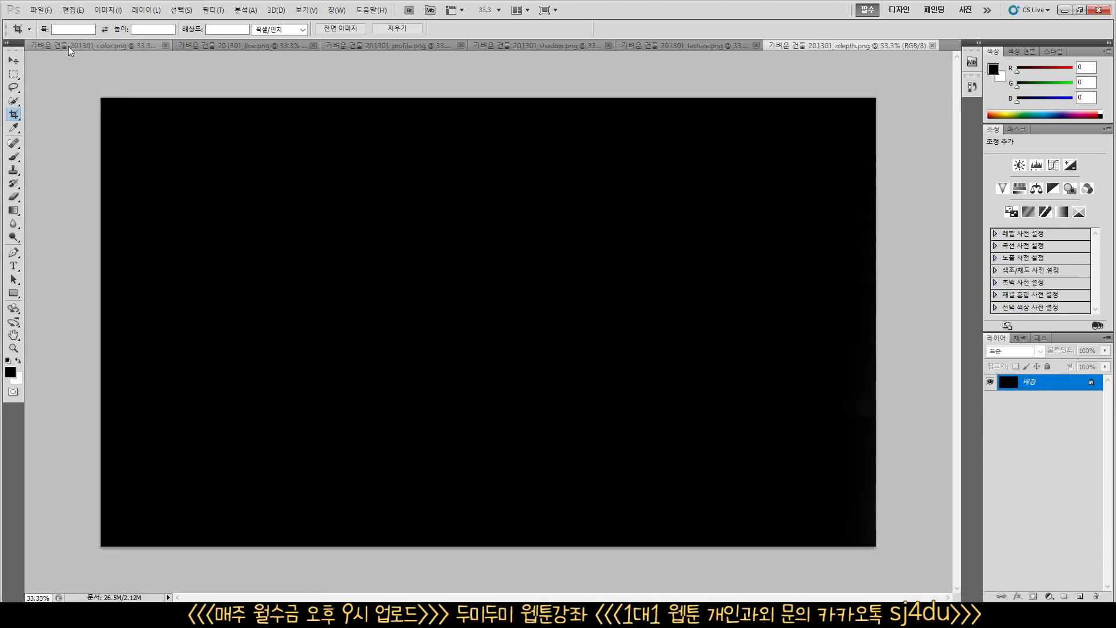
Step: Copy the whole zdepth image into the color document as a new layer and close the zdepth file
{"action": "key", "text": "ctrl+a"}
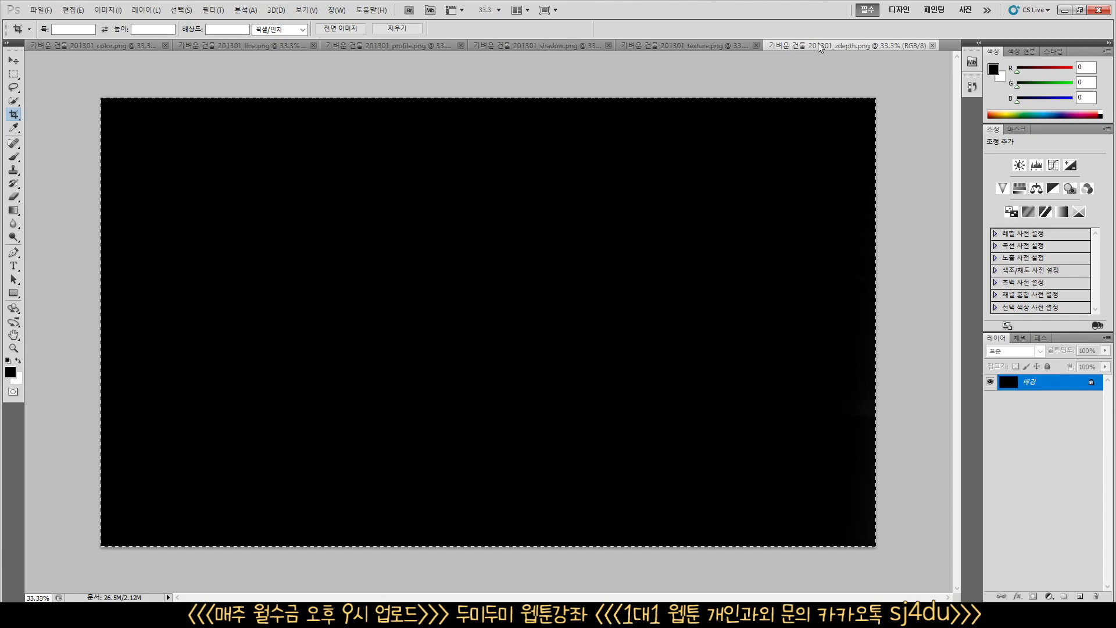
{"action": "key", "text": "ctrl+c"}
{"action": "left_click", "coordinate": [131, 44]}
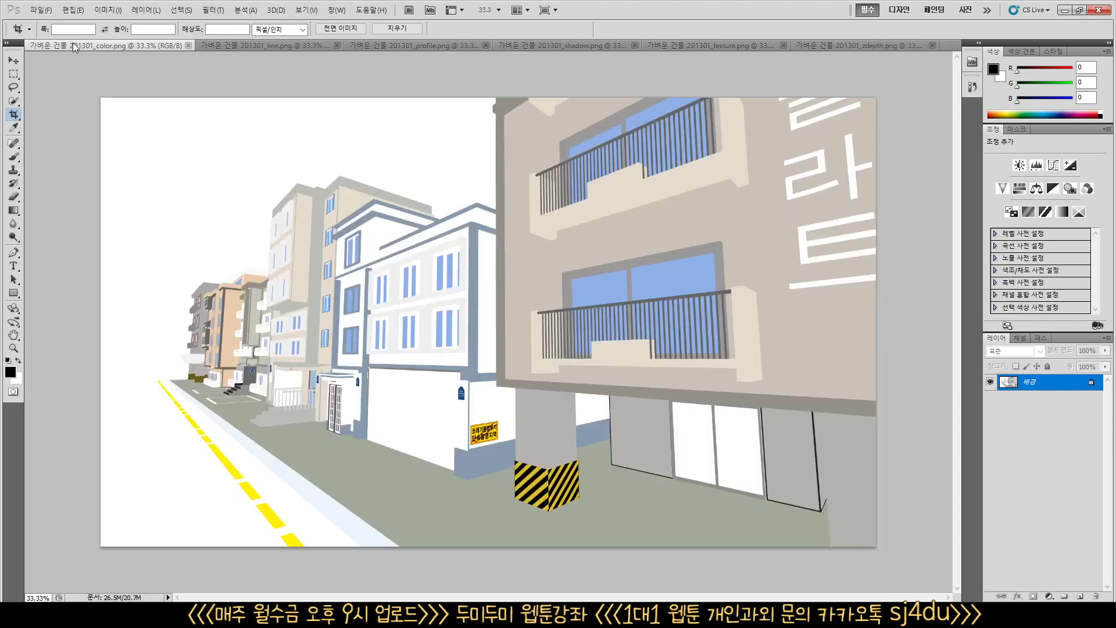
{"action": "key", "text": "ctrl+v"}
{"action": "left_click", "coordinate": [930, 46]}
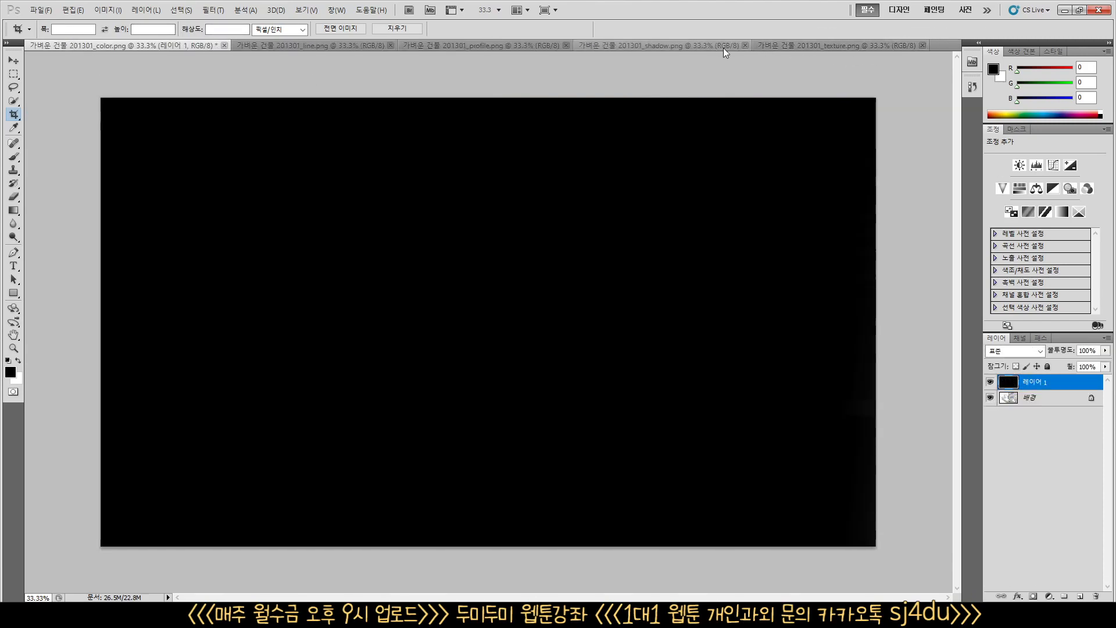
Step: Copy the whole texture image into the color document as a new layer and close the texture file
{"action": "left_click", "coordinate": [806, 46]}
{"action": "key", "text": "ctrl+a"}
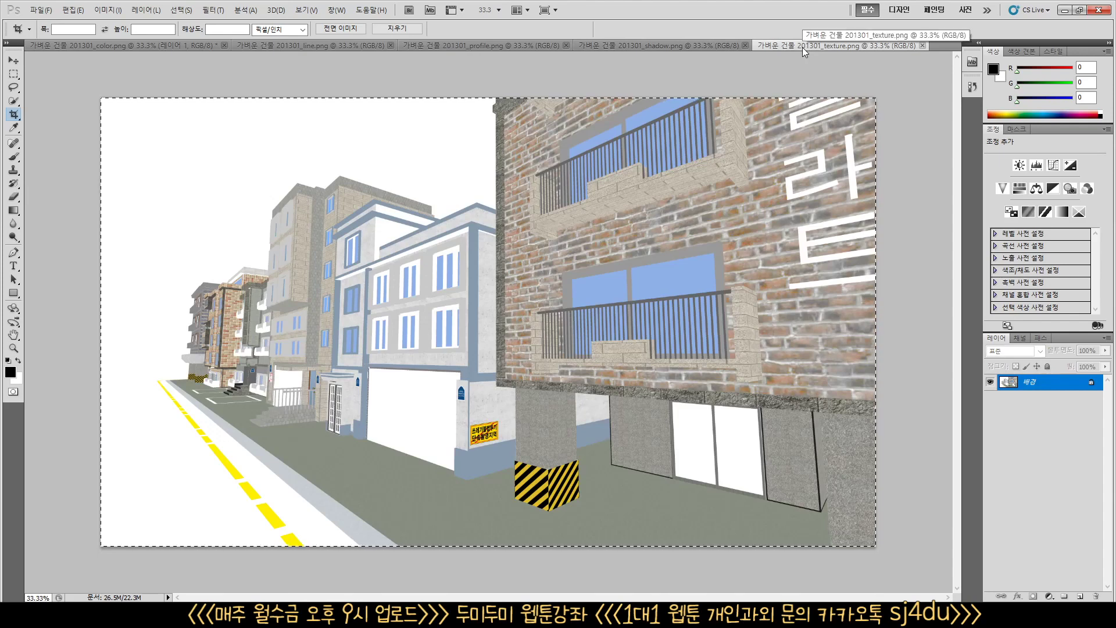
{"action": "key", "text": "ctrl+c"}
{"action": "left_click", "coordinate": [82, 44]}
{"action": "key", "text": "ctrl+v"}
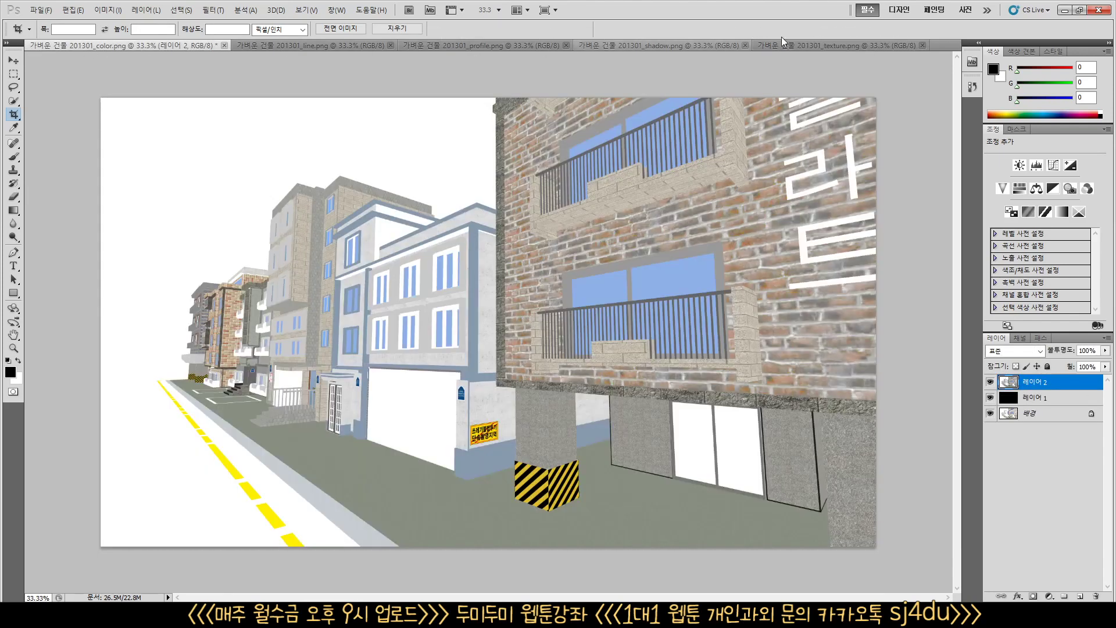
{"action": "left_click", "coordinate": [922, 45]}
Step: Copy the whole shadow image into the color document as a new layer and close the shadow file
{"action": "left_click", "coordinate": [679, 47]}
{"action": "key", "text": "ctrl+a"}
{"action": "key", "text": "ctrl+c"}
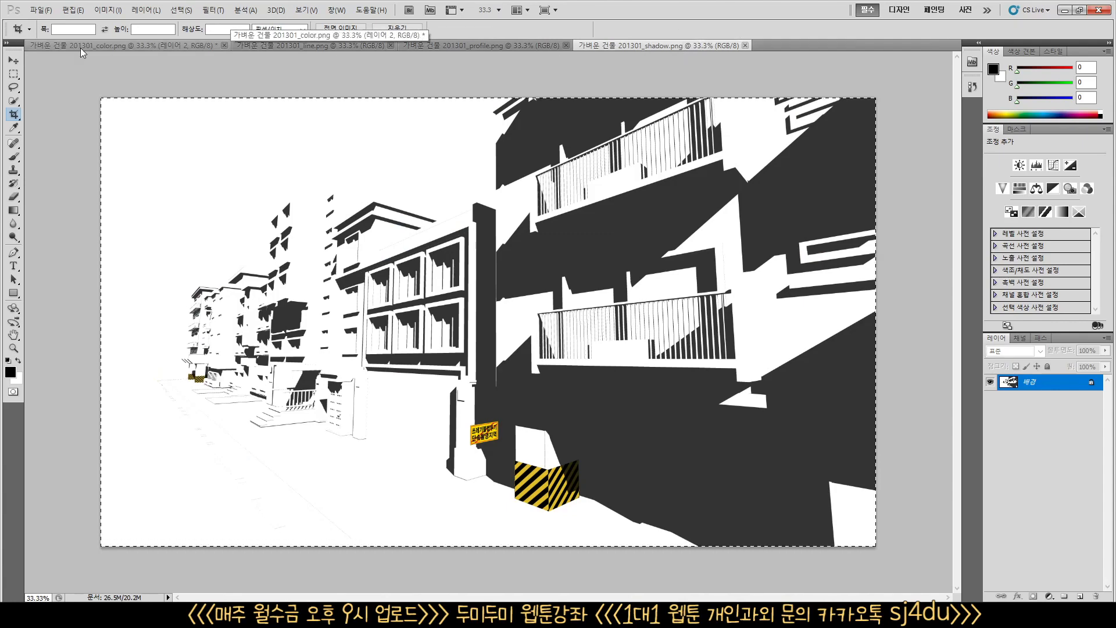
{"action": "left_click", "coordinate": [80, 47]}
{"action": "key", "text": "ctrl+v"}
{"action": "left_click", "coordinate": [697, 45]}
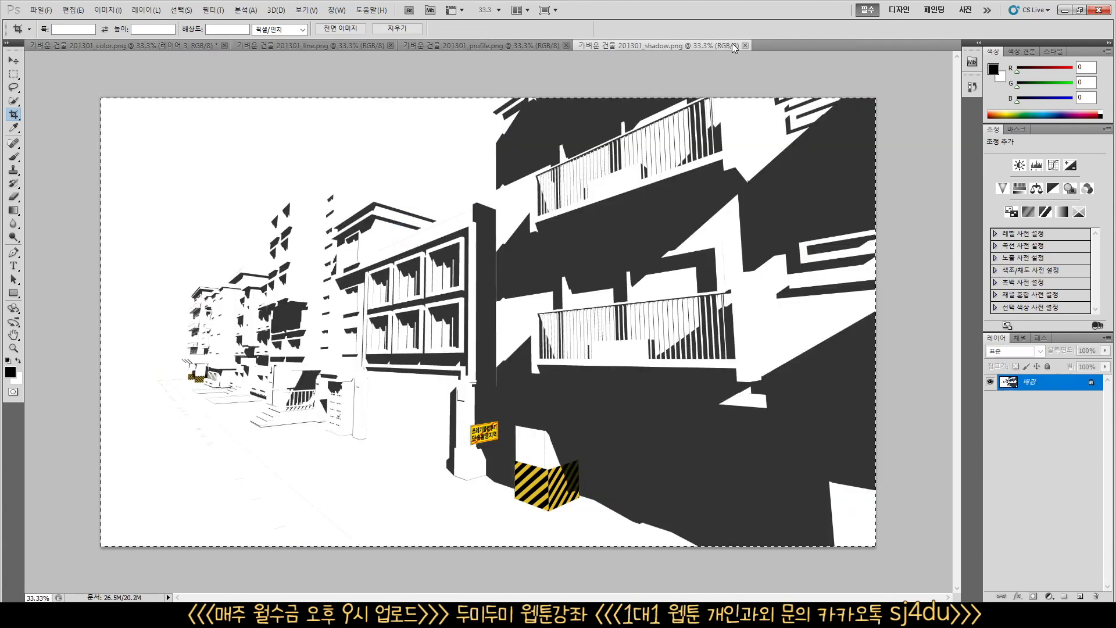
{"action": "left_click", "coordinate": [744, 45]}
Step: Copy the whole profile image into the color document as a new layer and close the profile file
{"action": "left_click", "coordinate": [519, 44]}
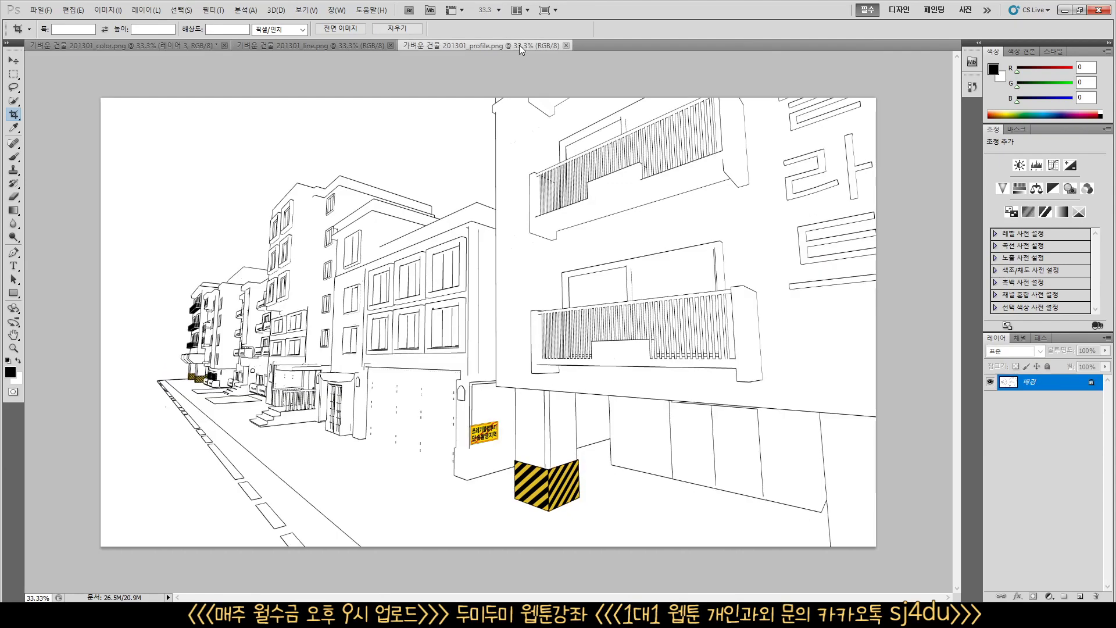
{"action": "key", "text": "ctrl+c"}
{"action": "left_click", "coordinate": [141, 46]}
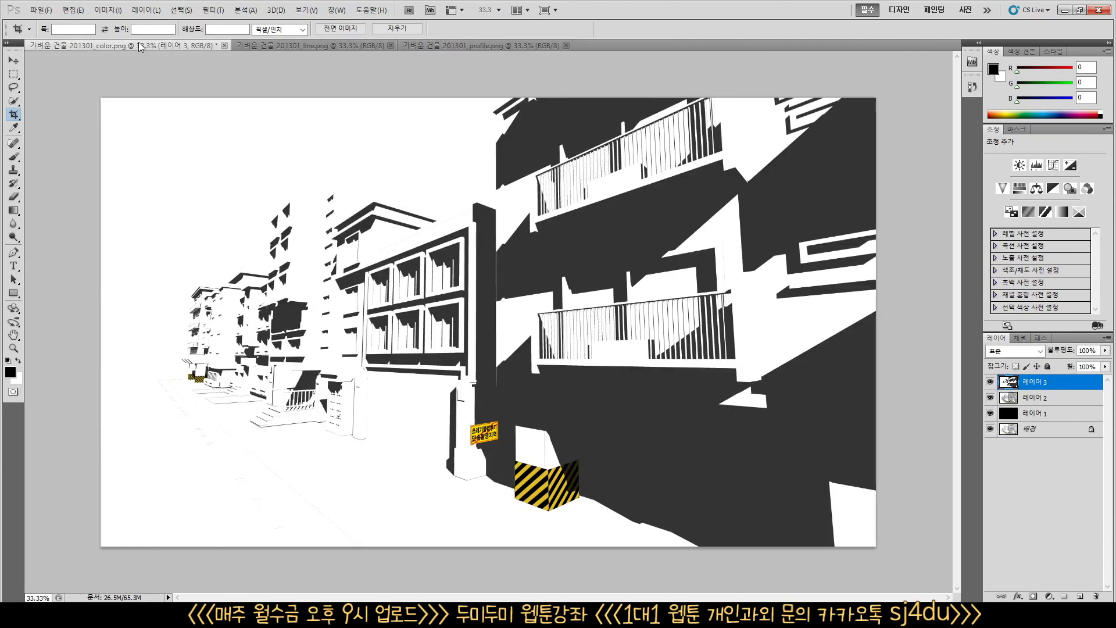
{"action": "key", "text": "ctrl+v"}
{"action": "left_click", "coordinate": [441, 45]}
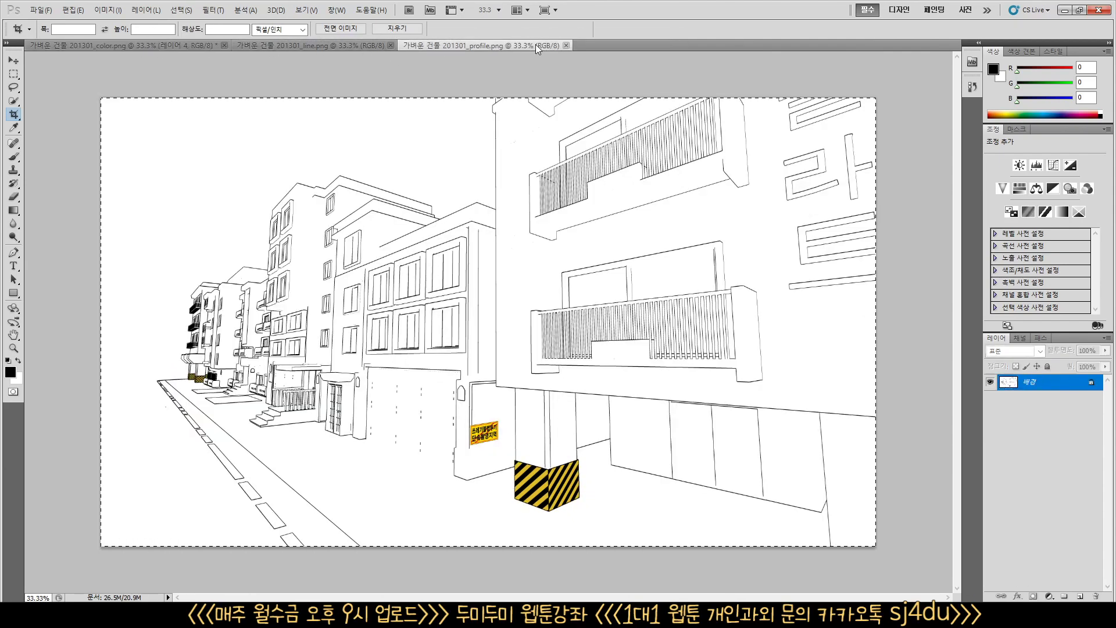
{"action": "left_click", "coordinate": [564, 45]}
Step: Copy the whole line image into the color document as a new layer
{"action": "left_click", "coordinate": [343, 45]}
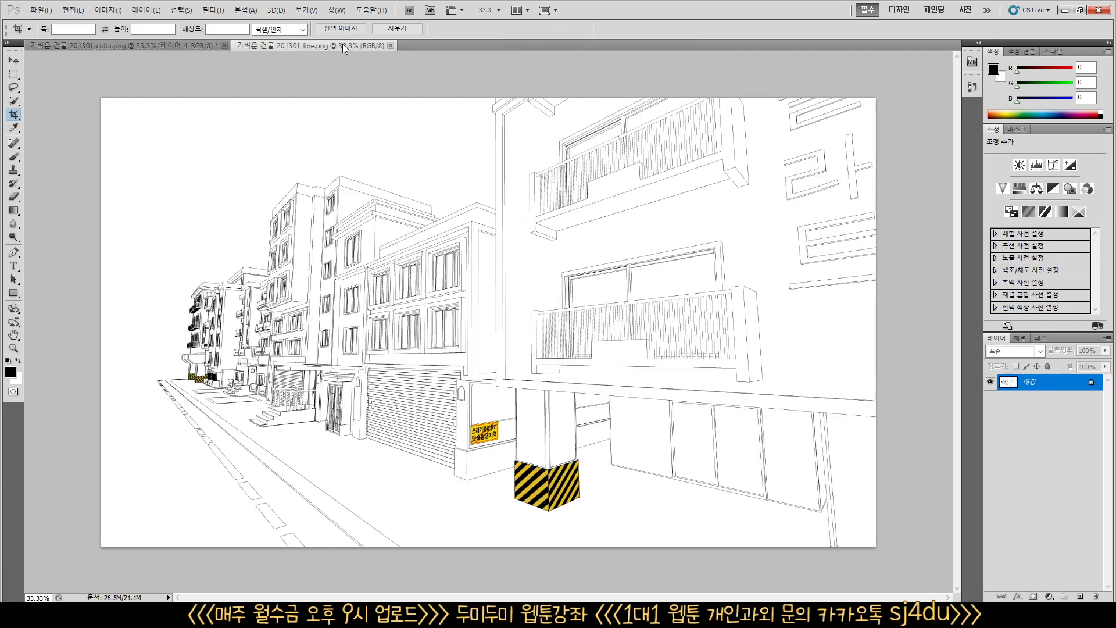
{"action": "key", "text": "ctrl+a"}
{"action": "left_click", "coordinate": [115, 44]}
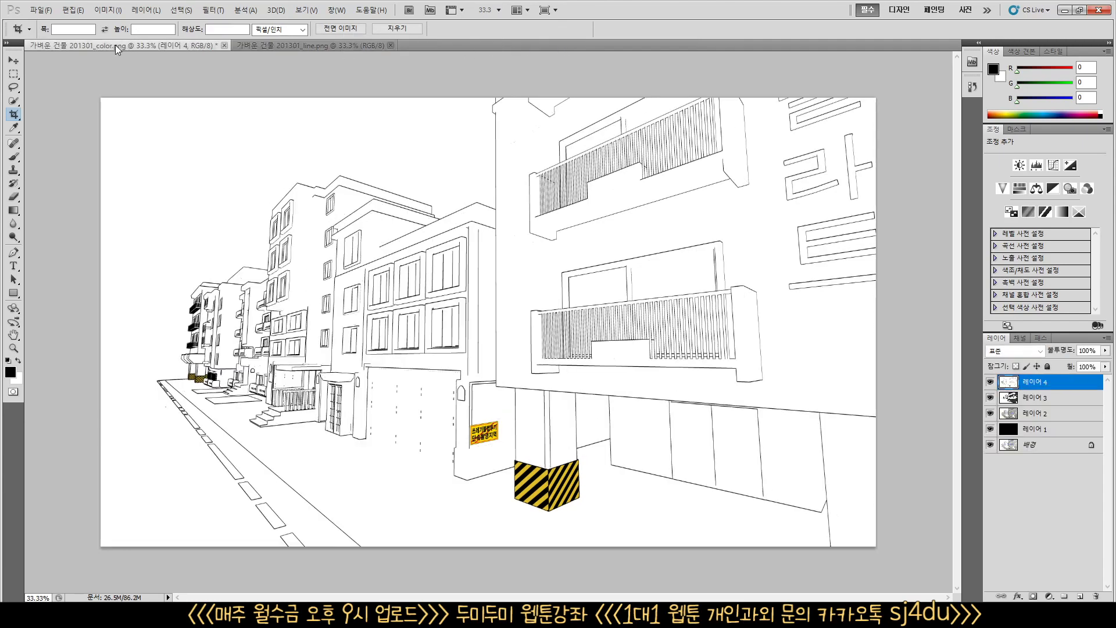
{"action": "key", "text": "ctrl+v"}
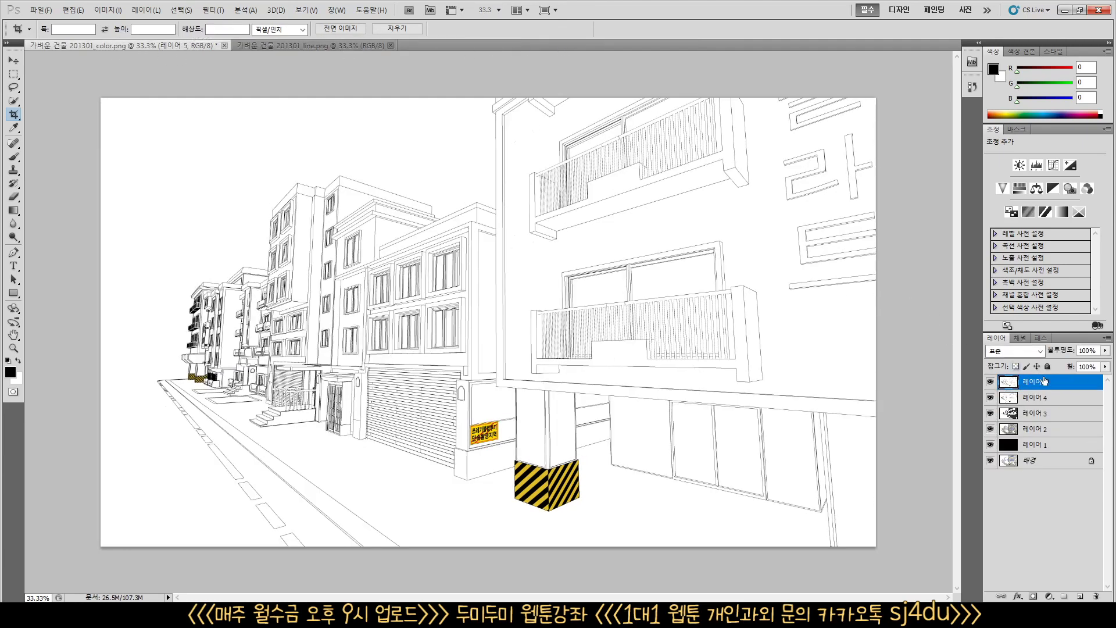
Step: Place the zdepth layer above the others and gather all layers, including the unlocked background, into one expanded group
{"action": "left_click", "coordinate": [1080, 596]}
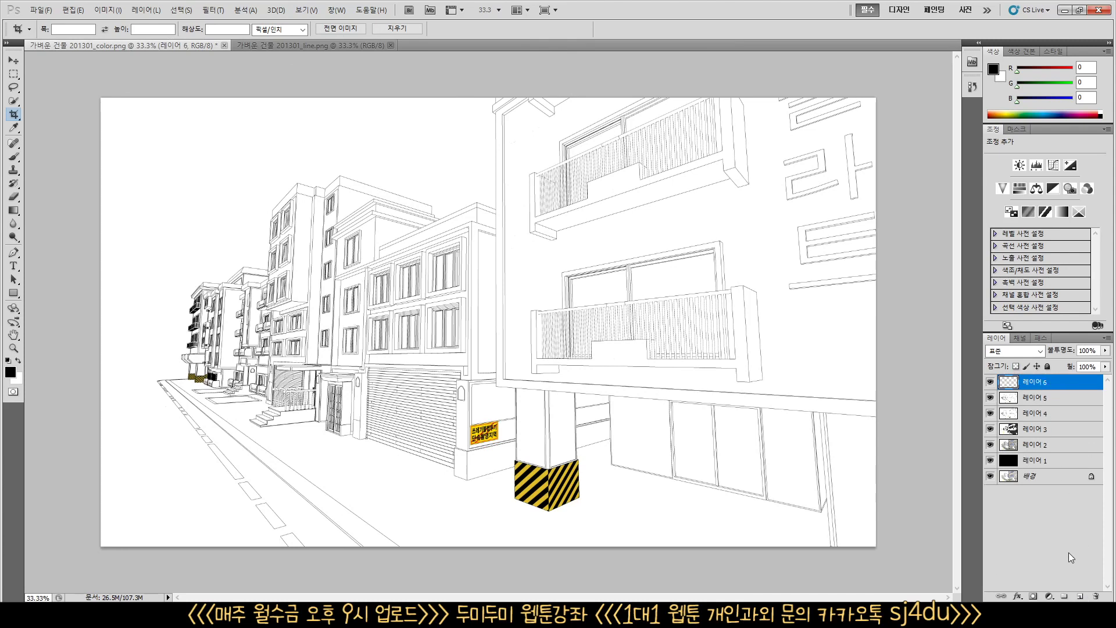
{"action": "left_click", "coordinate": [1054, 479], "text": "shift"}
{"action": "left_click", "coordinate": [1045, 385]}
{"action": "left_click", "coordinate": [1052, 477]}
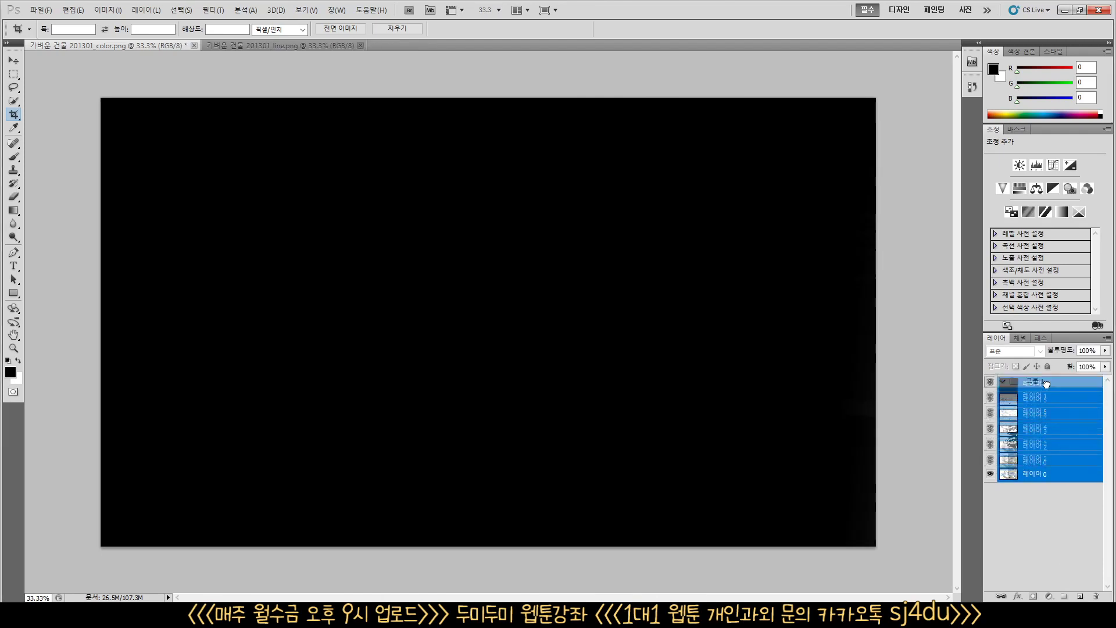
{"action": "key", "text": "ctrl+g"}
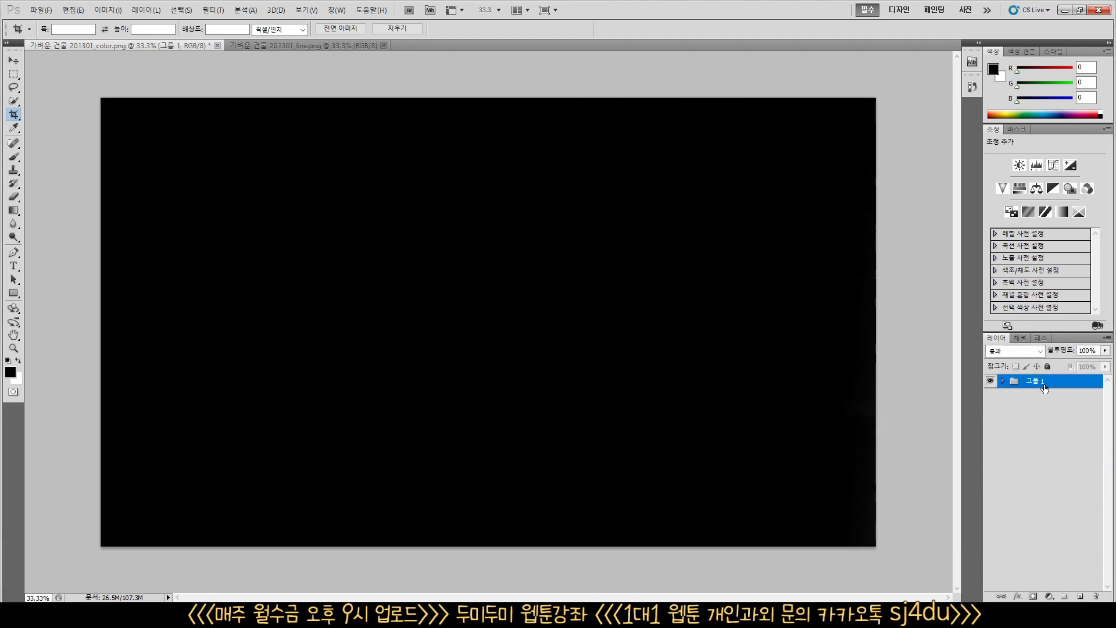
{"action": "left_click", "coordinate": [1003, 381]}
Step: Save the layered document to the desktop as 가벼운 건물 201301_color in Photoshop format with maximized compatibility, and close the line image
{"action": "key", "text": "ctrl+shift+s"}
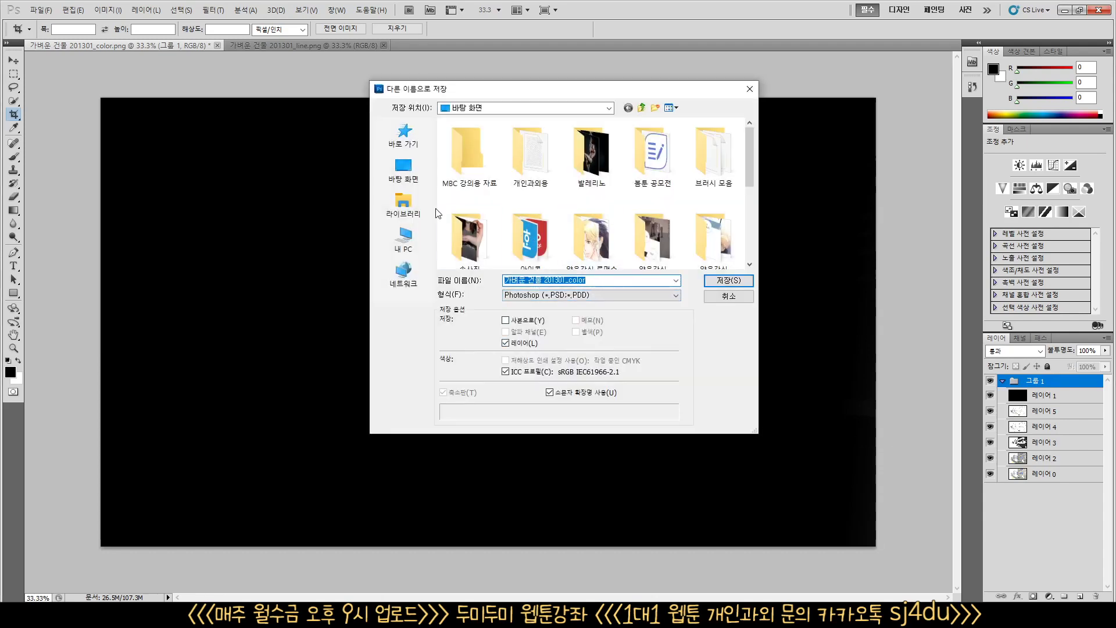
{"action": "left_click", "coordinate": [728, 280]}
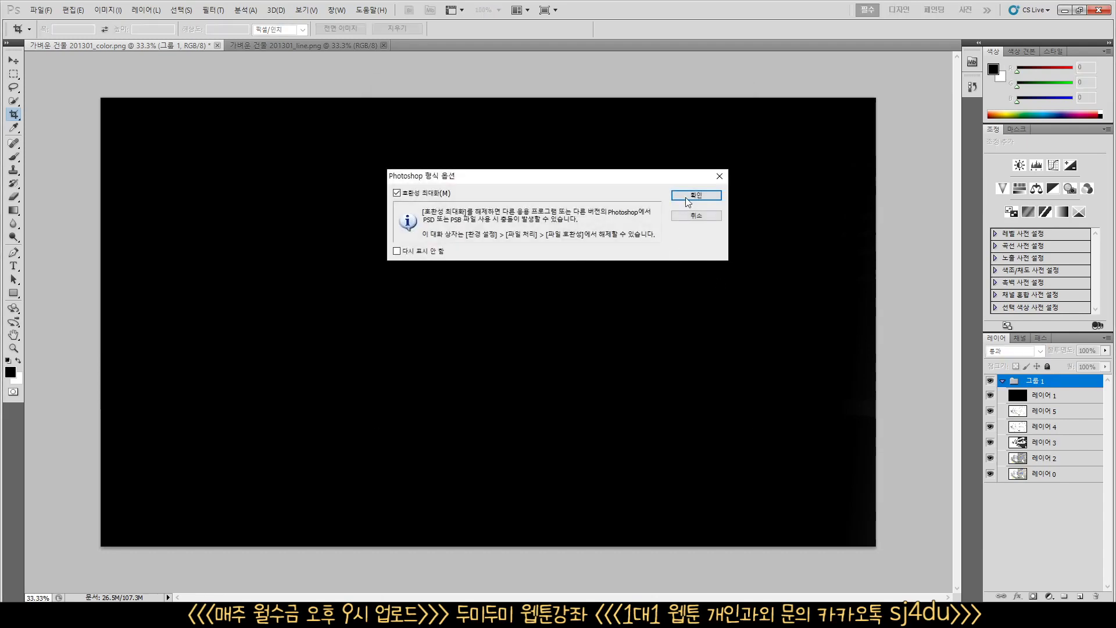
{"action": "left_click", "coordinate": [685, 197]}
{"action": "left_click", "coordinate": [262, 42]}
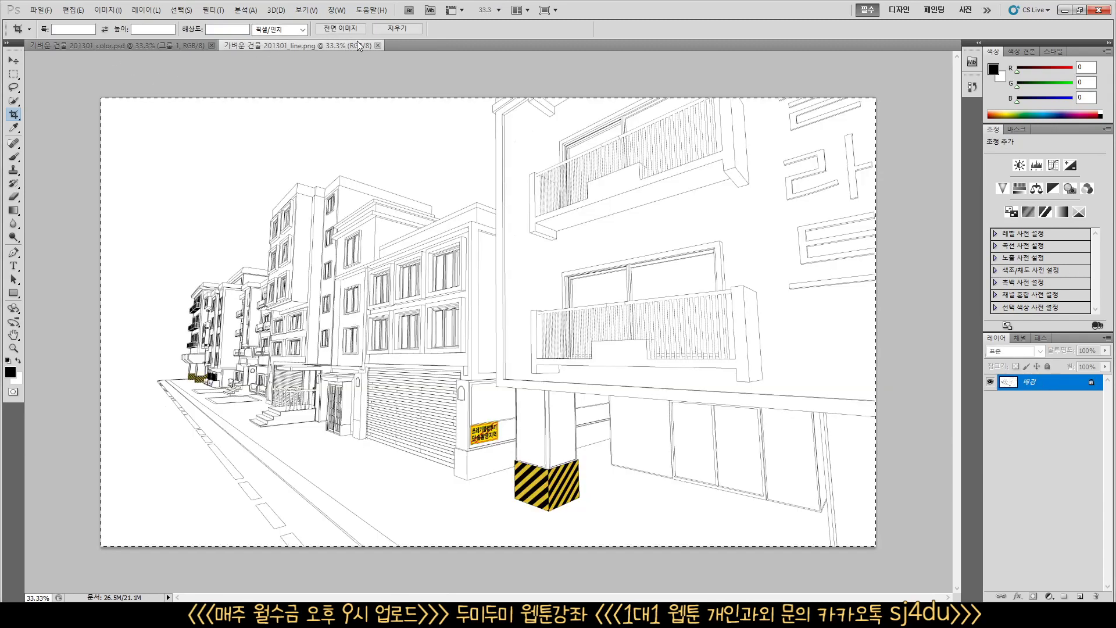
{"action": "left_click", "coordinate": [378, 45]}
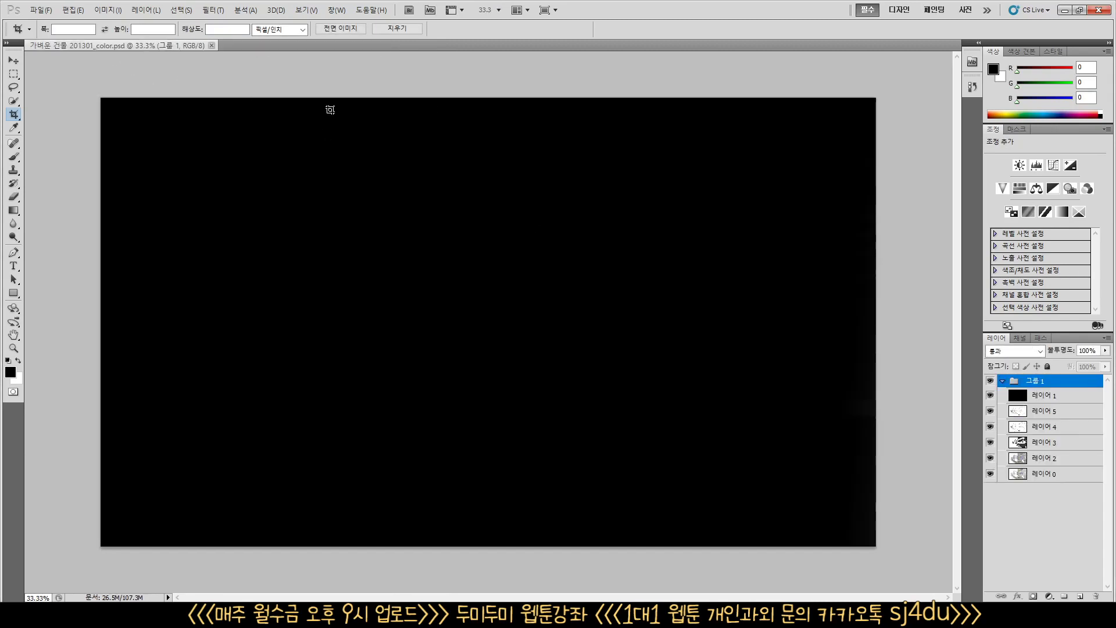
Step: Hide the black zdepth layer and set the blend mode of the 레이어 5 and 레이어 4 line drawings to Multiply (곱하기)
{"action": "left_click", "coordinate": [990, 395]}
{"action": "left_click", "coordinate": [1046, 414]}
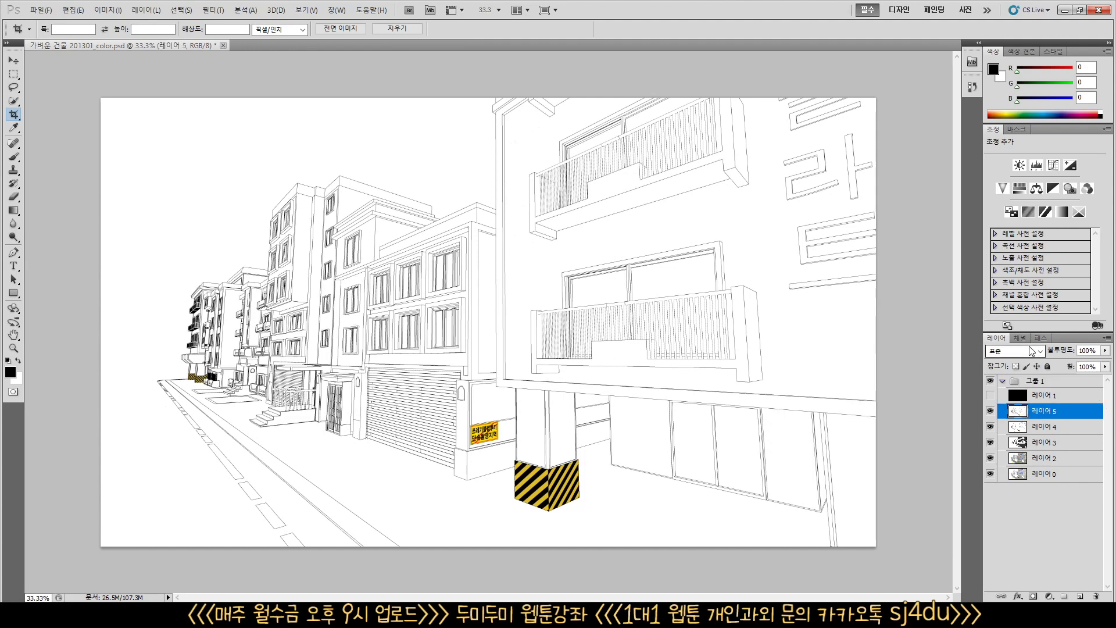
{"action": "left_click", "coordinate": [1014, 350]}
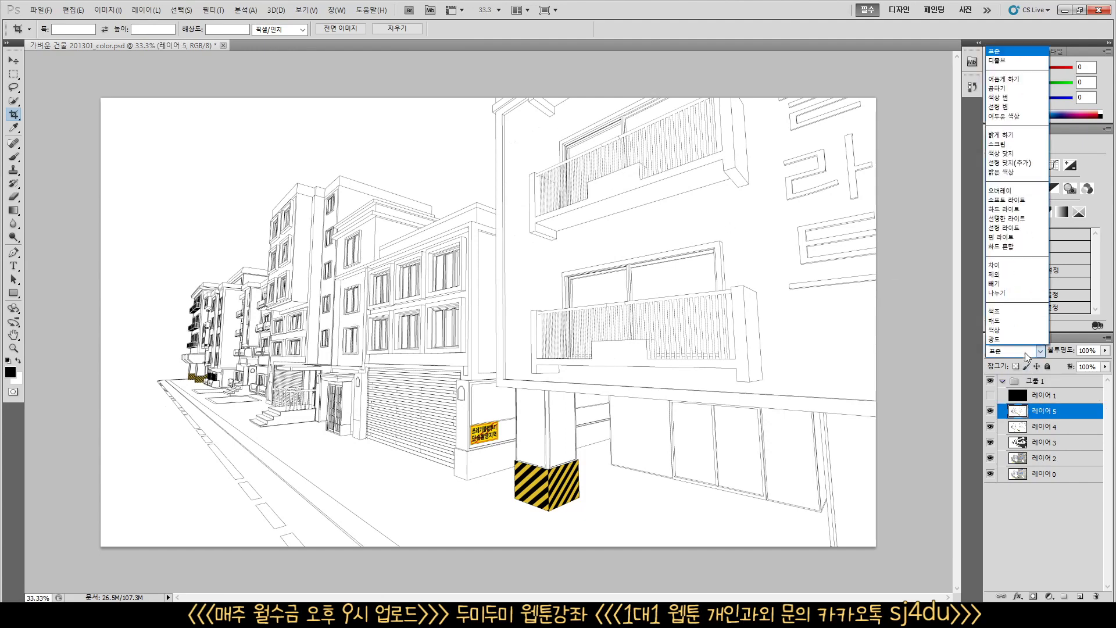
{"action": "left_click", "coordinate": [1018, 92]}
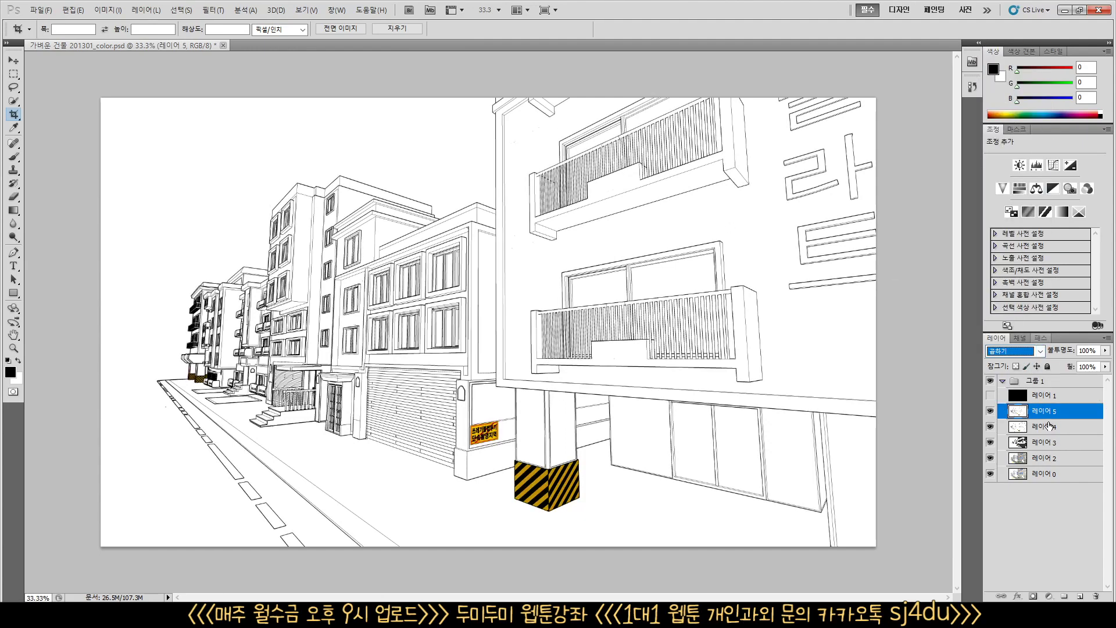
{"action": "left_click", "coordinate": [1047, 426]}
{"action": "left_click", "coordinate": [1014, 350]}
{"action": "left_click", "coordinate": [1010, 91]}
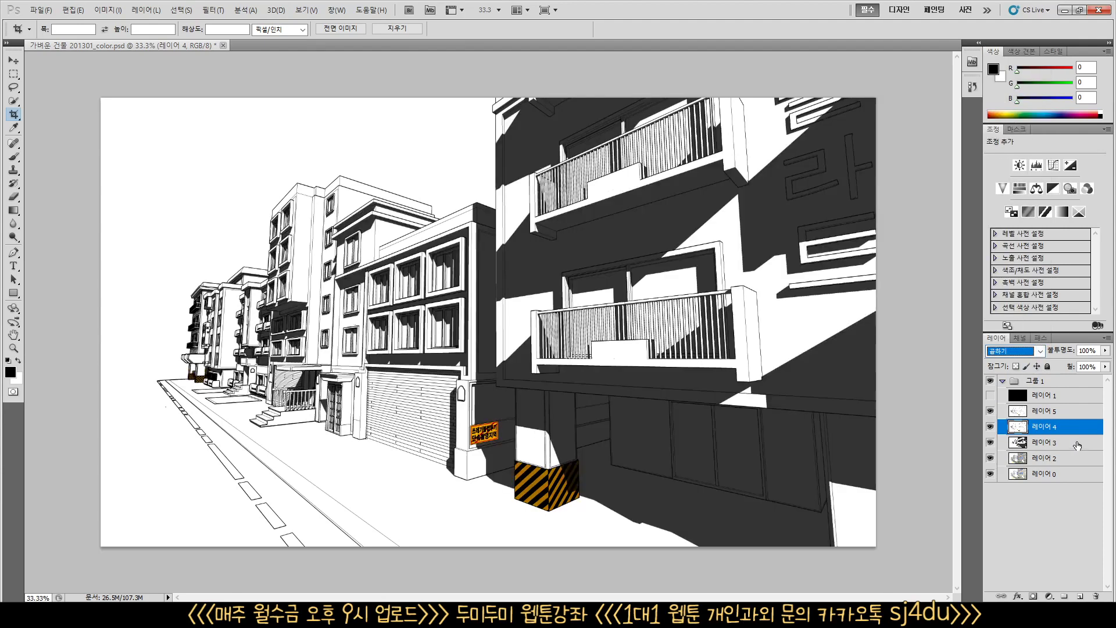
Step: Set the blend mode of the shadow layer, 레이어 3, to Multiply (곱하기)
{"action": "left_click", "coordinate": [1049, 442]}
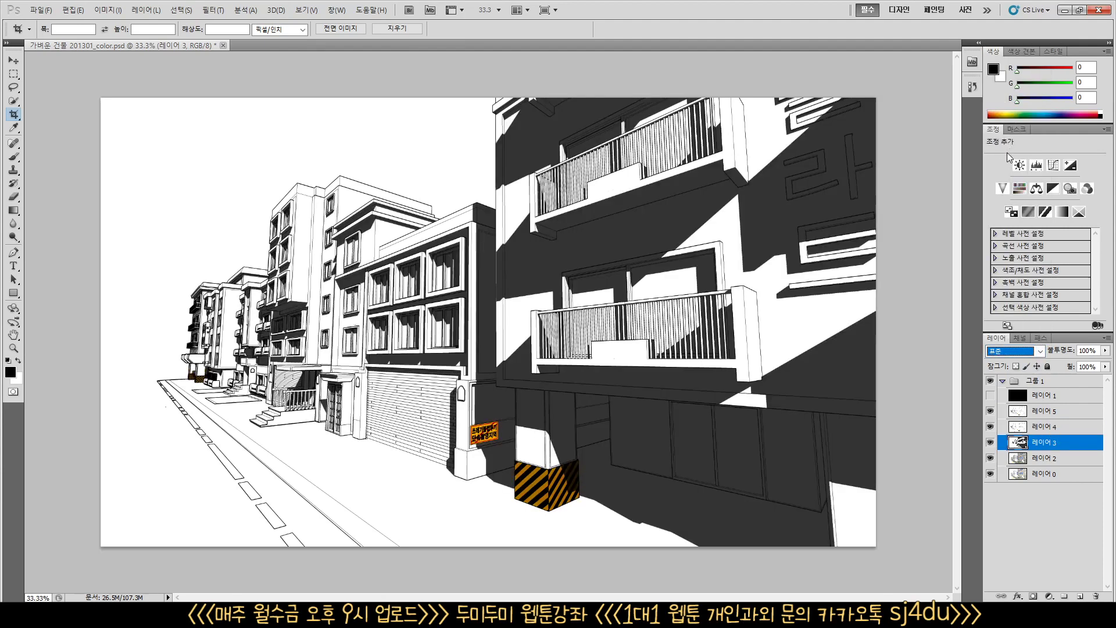
{"action": "left_click", "coordinate": [1021, 351]}
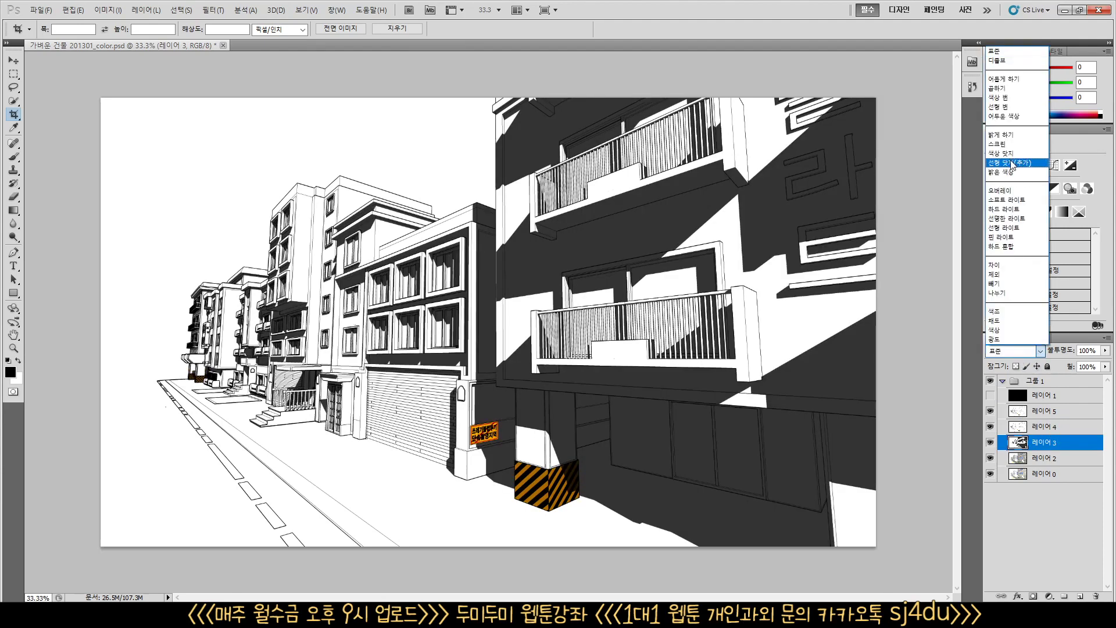
{"action": "left_click", "coordinate": [1010, 90]}
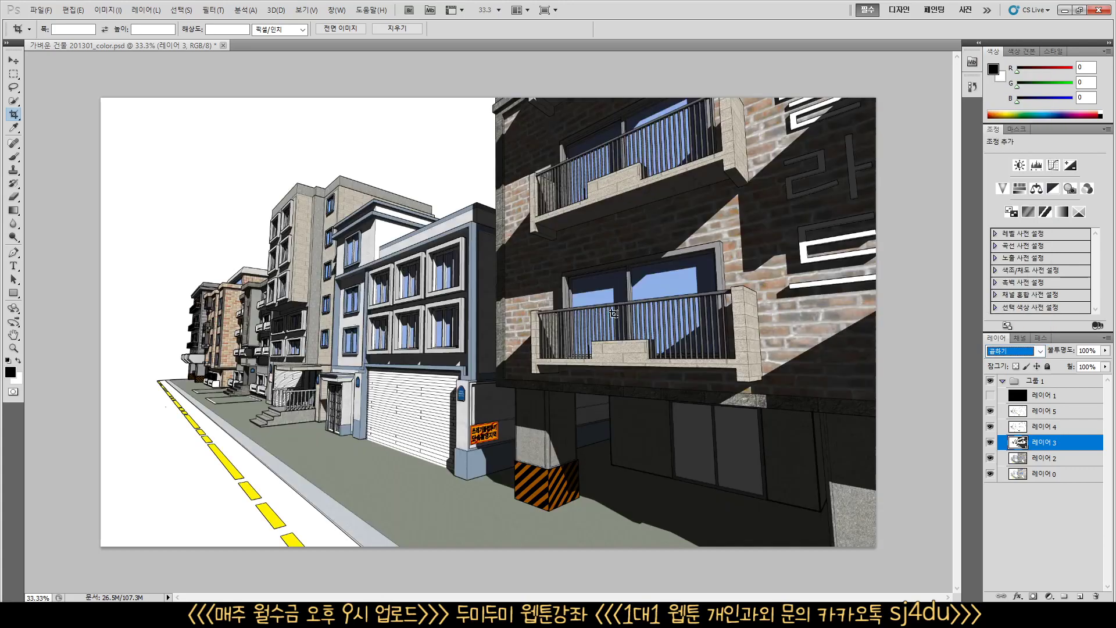
Step: Hide the texture layer, 레이어 2, and move it out of the group to below the color layer
{"action": "left_click", "coordinate": [990, 459]}
{"action": "left_click", "coordinate": [990, 458]}
{"action": "left_click", "coordinate": [991, 442]}
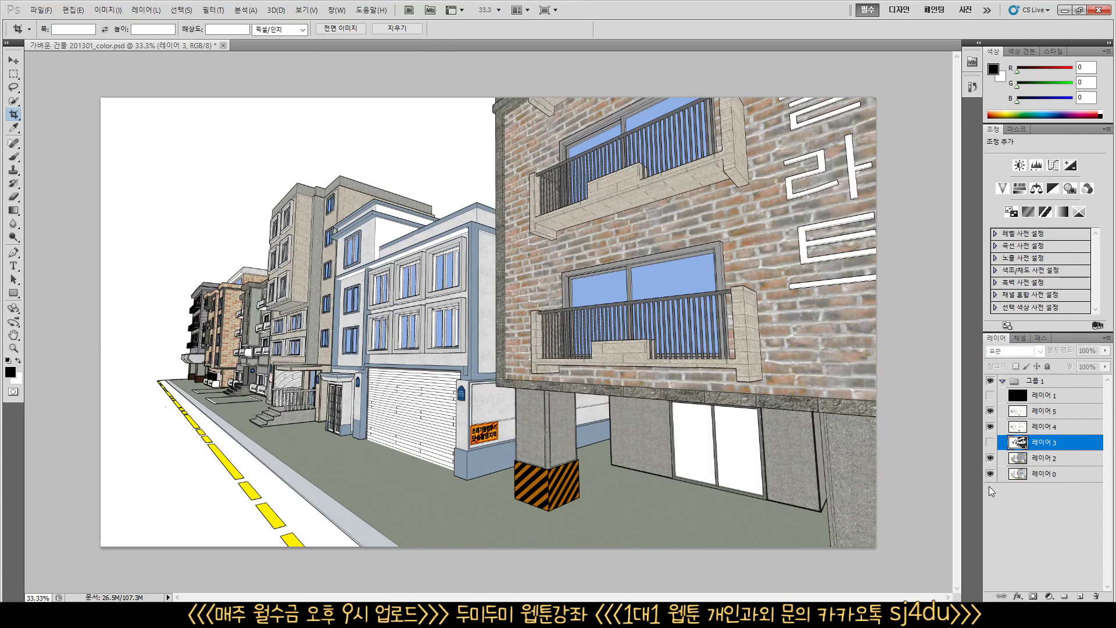
{"action": "left_click", "coordinate": [990, 459]}
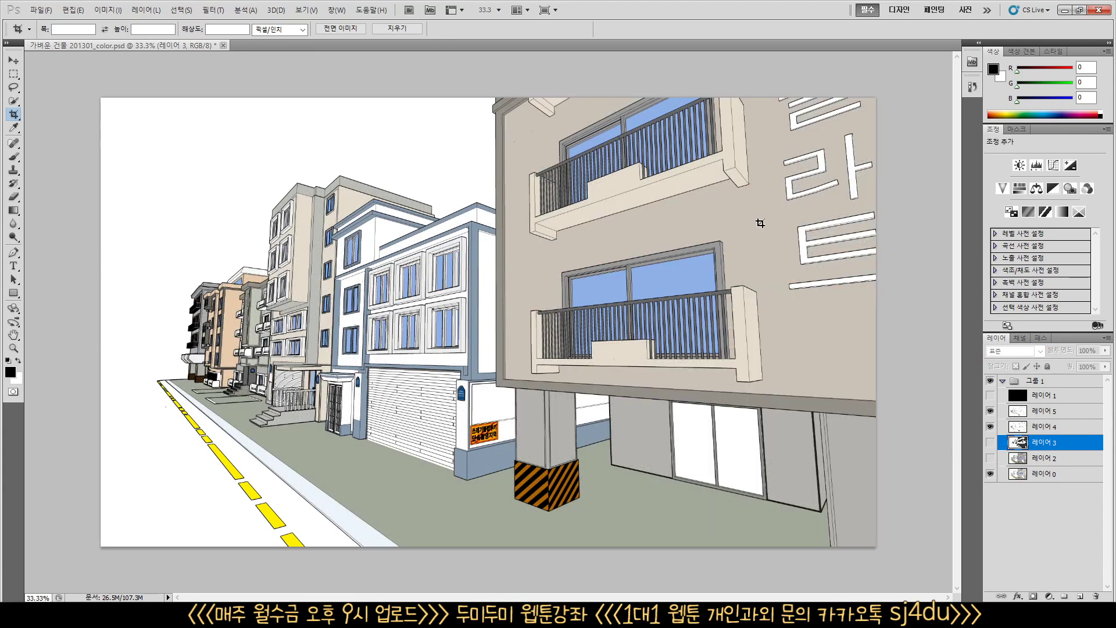
{"action": "left_click", "coordinate": [991, 459]}
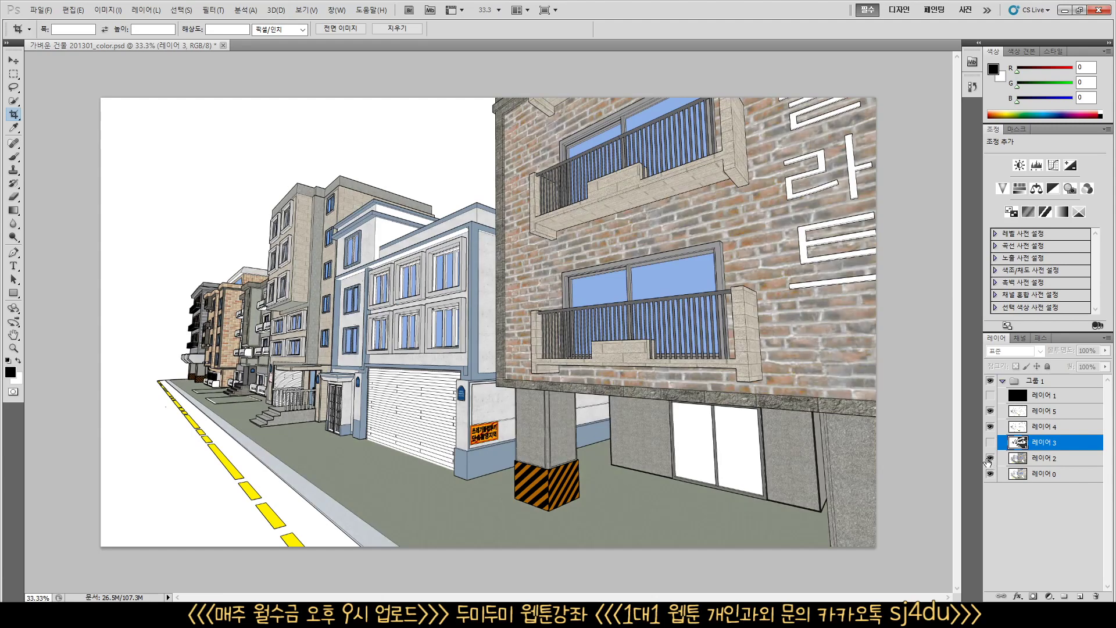
{"action": "left_click", "coordinate": [990, 459]}
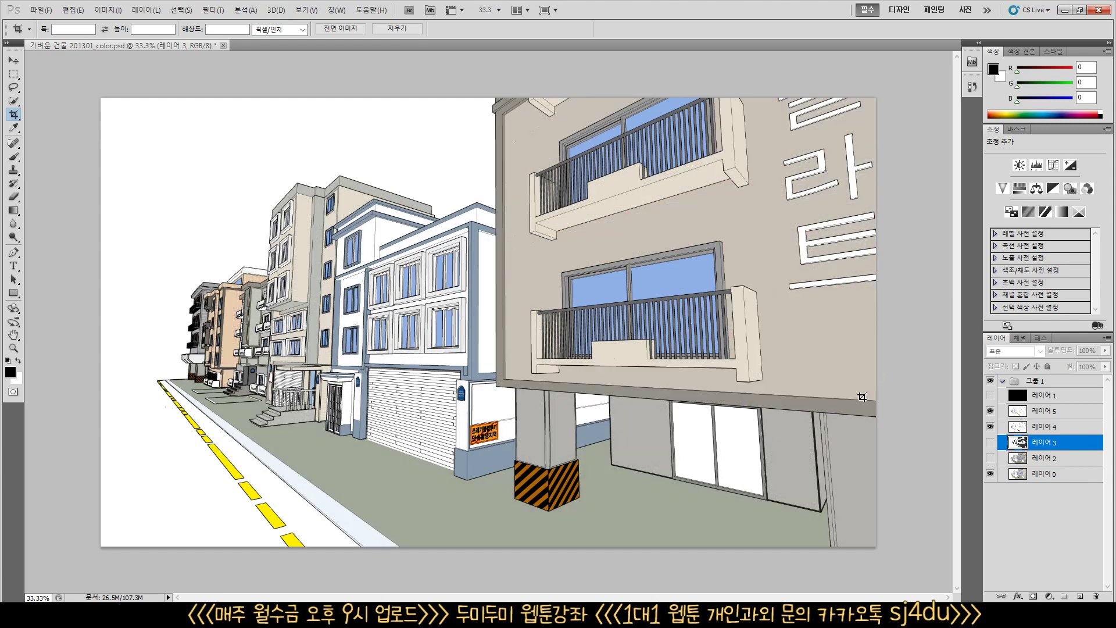
{"action": "left_click_drag", "start_coordinate": [1049, 464], "coordinate": [1049, 480]}
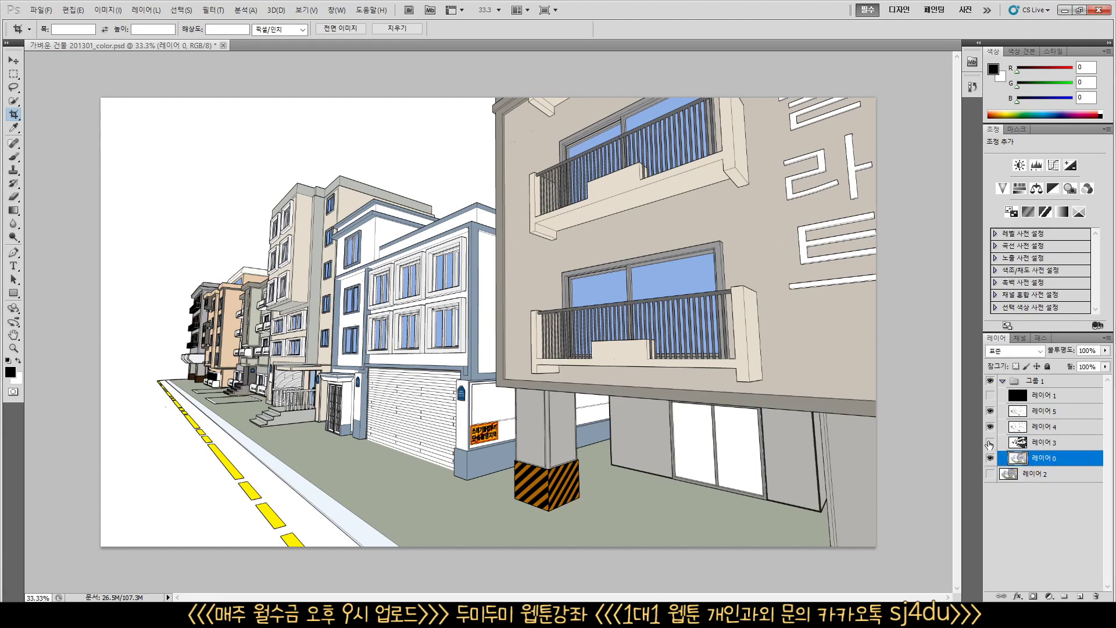
Step: Show the shadow layer, 레이어 3, and set its opacity to 54%
{"action": "left_click", "coordinate": [990, 442]}
{"action": "left_click", "coordinate": [1042, 443]}
{"action": "left_click", "coordinate": [1105, 351]}
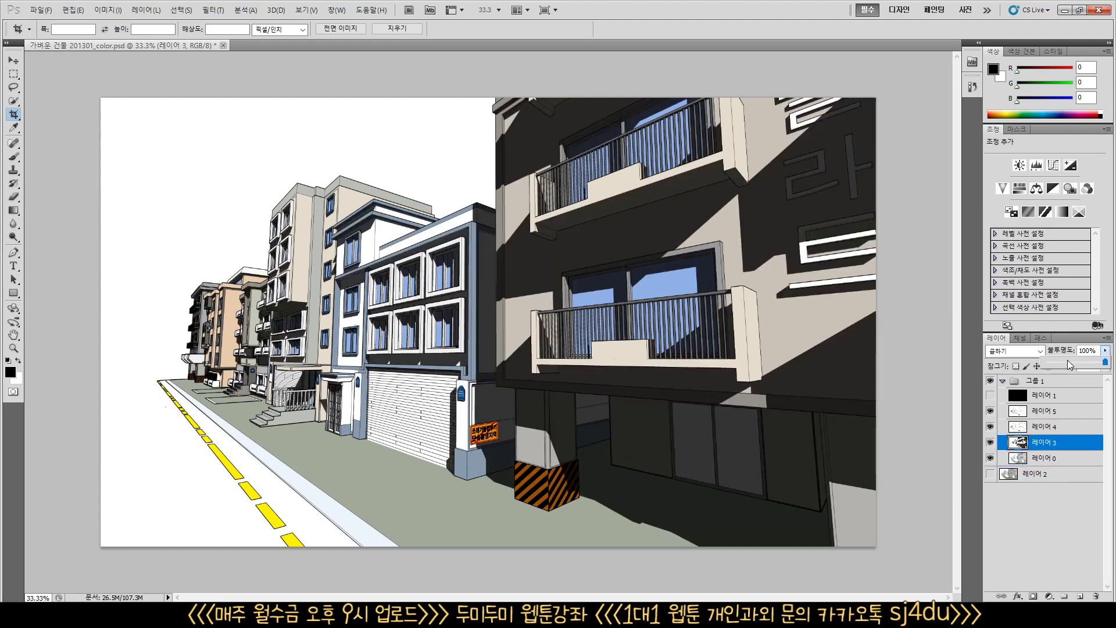
{"action": "left_click_drag", "start_coordinate": [1104, 362], "coordinate": [1080, 365]}
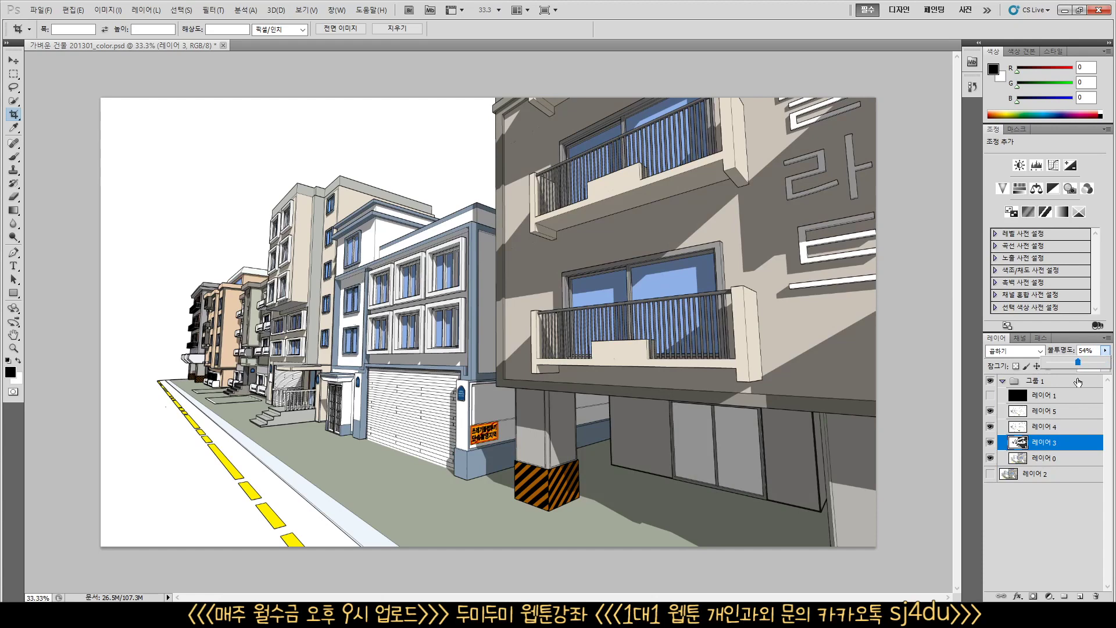
Step: Select 그룹 1 and save the layered building document
{"action": "left_click", "coordinate": [1056, 412]}
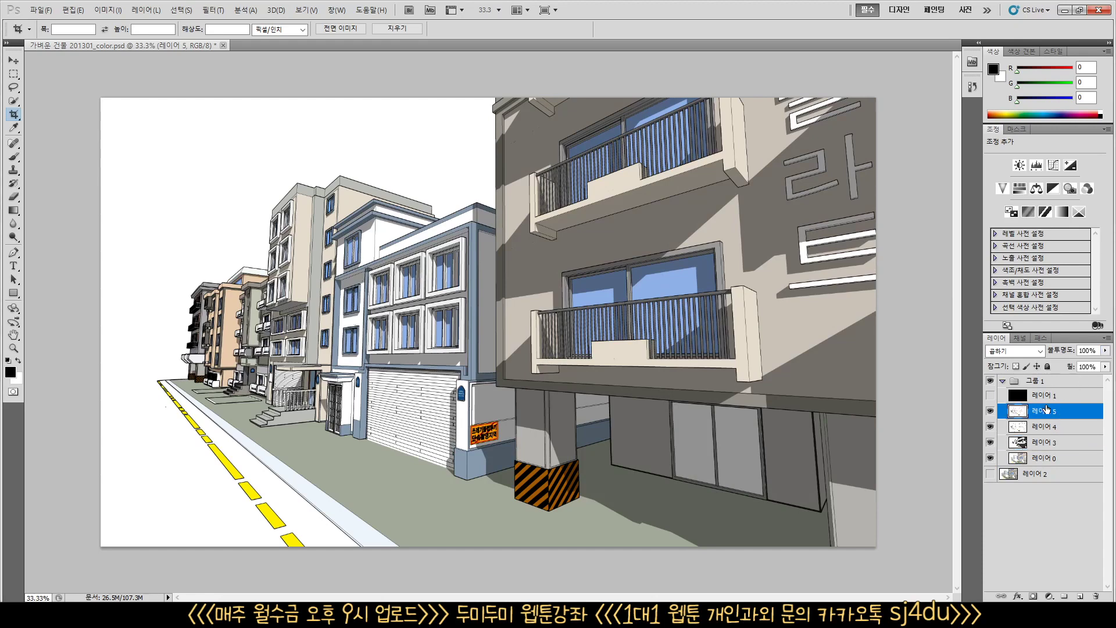
{"action": "left_click", "coordinate": [1049, 379]}
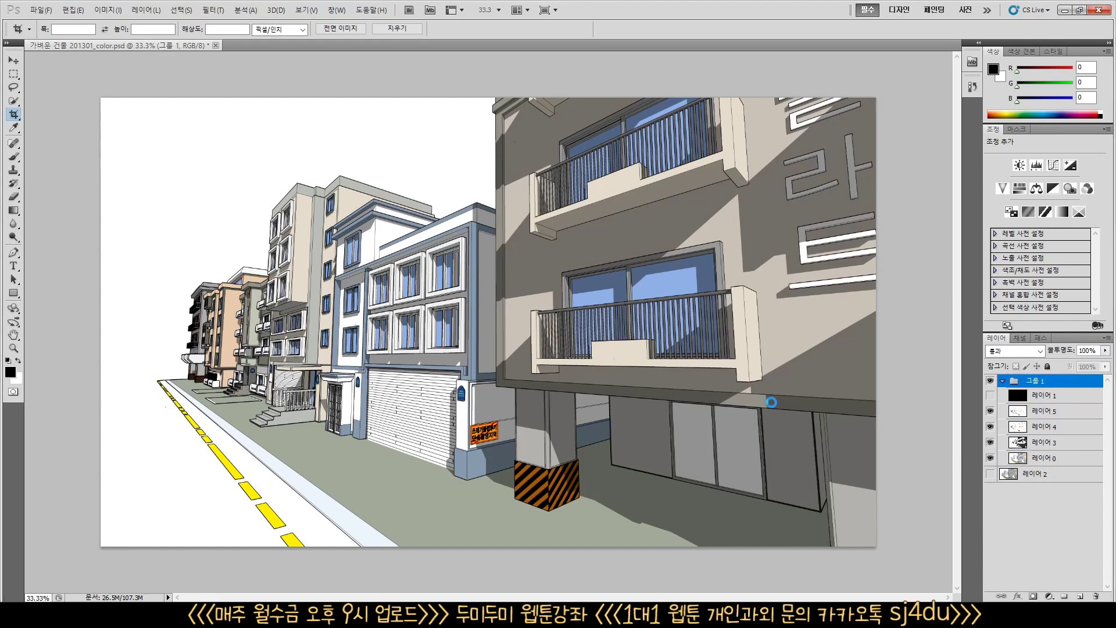
{"action": "key", "text": "ctrl+s"}
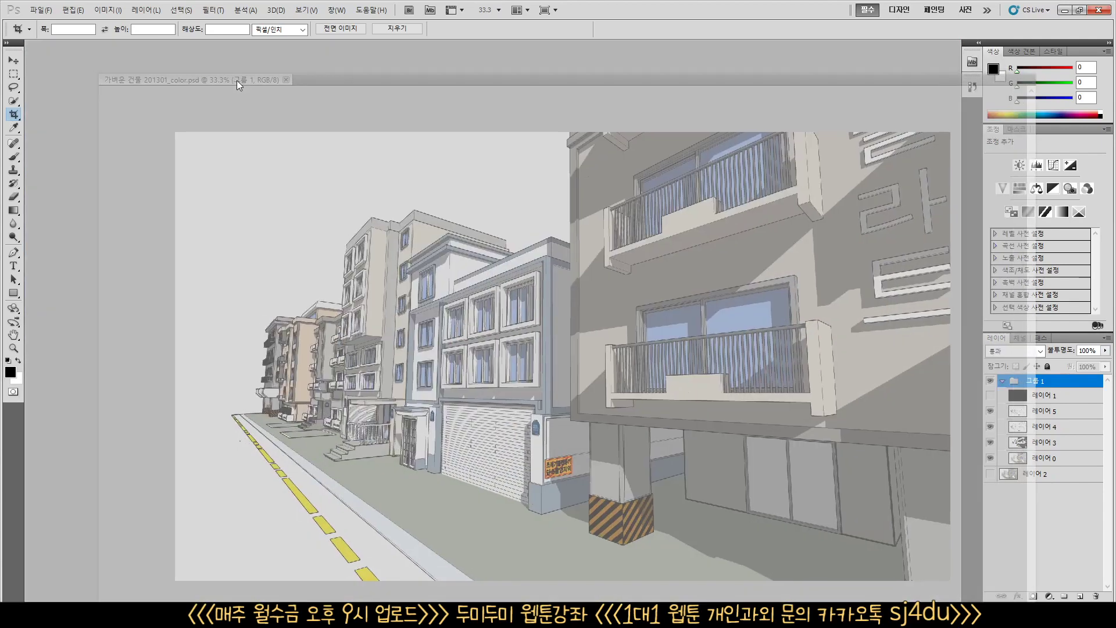
Step: Detach the building document into a floating window and position it so that 011.psd is reachable behind it
{"action": "left_click_drag", "start_coordinate": [236, 81], "coordinate": [255, 69]}
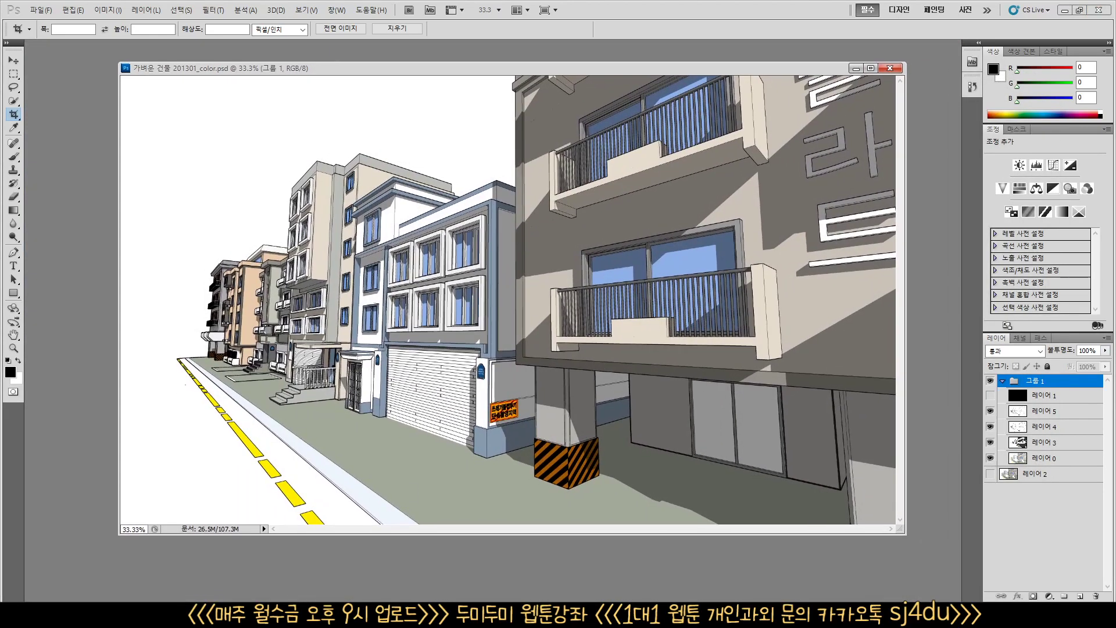
{"action": "left_click_drag", "start_coordinate": [379, 72], "coordinate": [331, 71]}
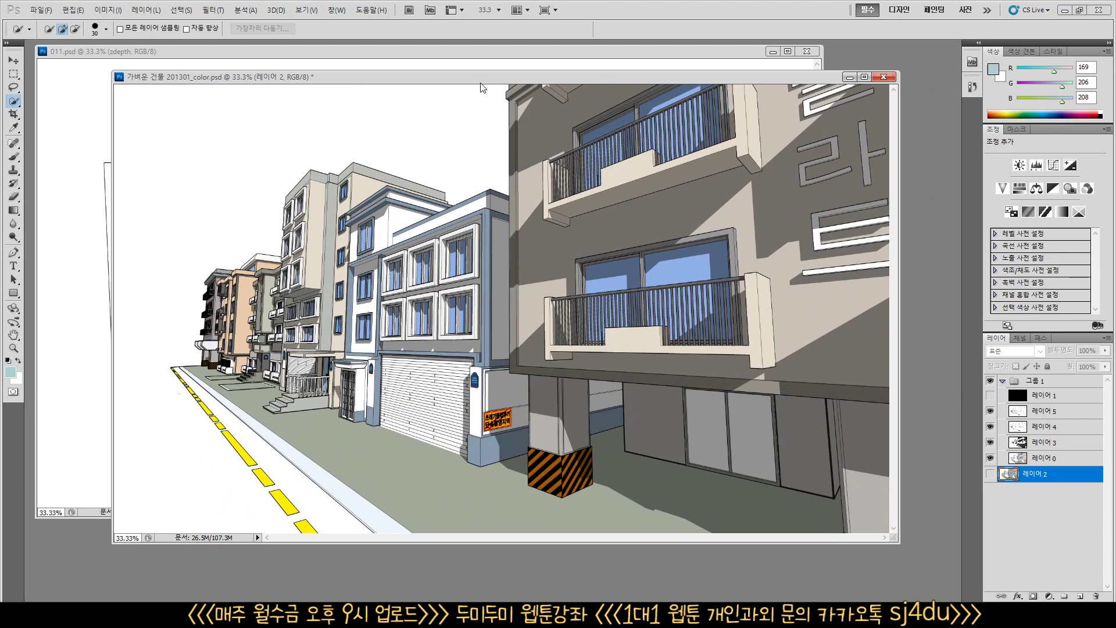
{"action": "left_click_drag", "start_coordinate": [480, 84], "coordinate": [496, 93]}
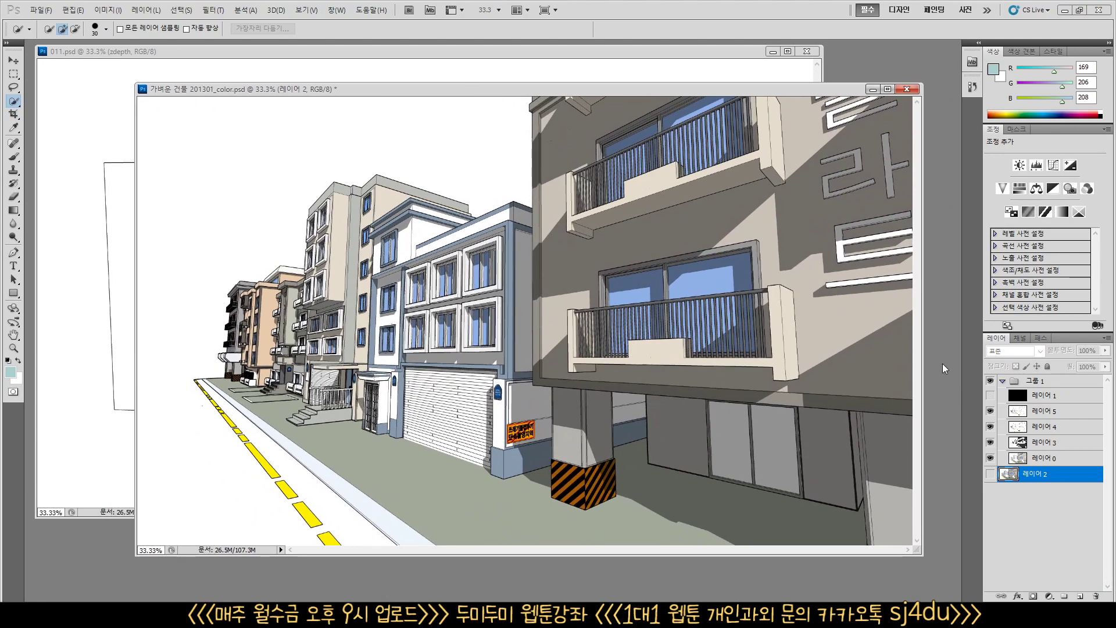
Step: Show the zdepth layer, 레이어 1, in the building document and switch to the 011.psd document
{"action": "left_click", "coordinate": [1008, 396]}
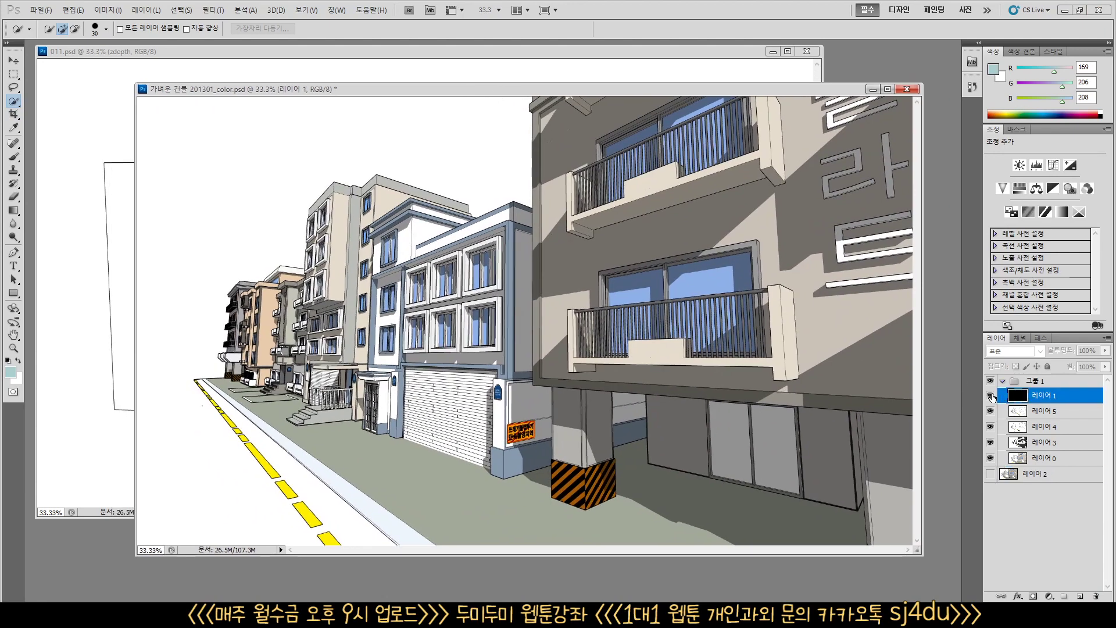
{"action": "left_click", "coordinate": [991, 396]}
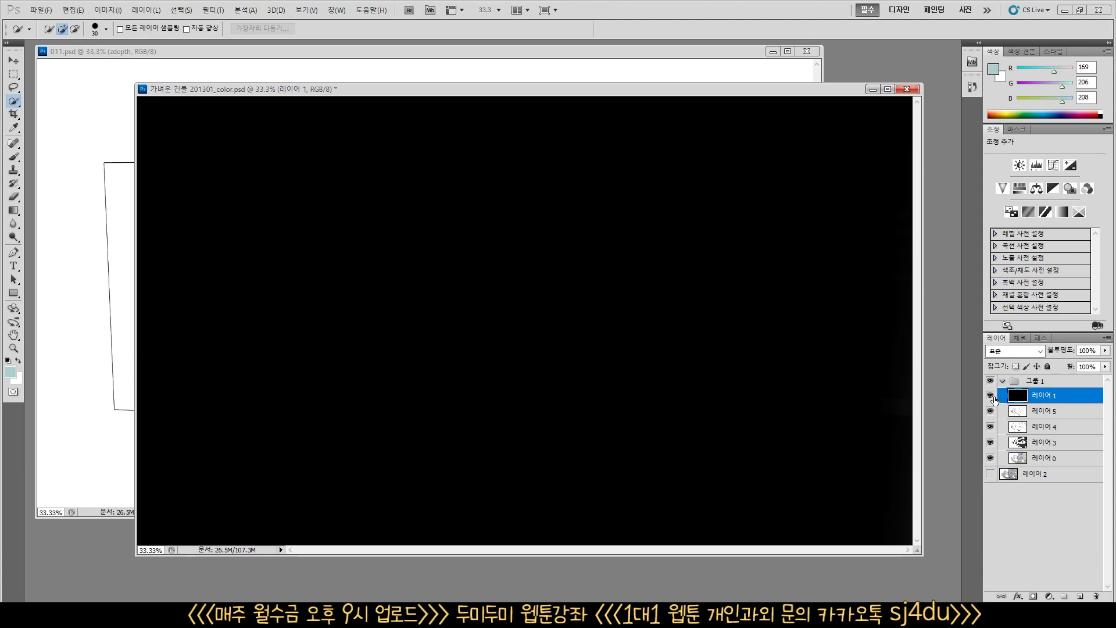
{"action": "left_click", "coordinate": [598, 51]}
{"action": "key", "text": "ctrl+Tab"}
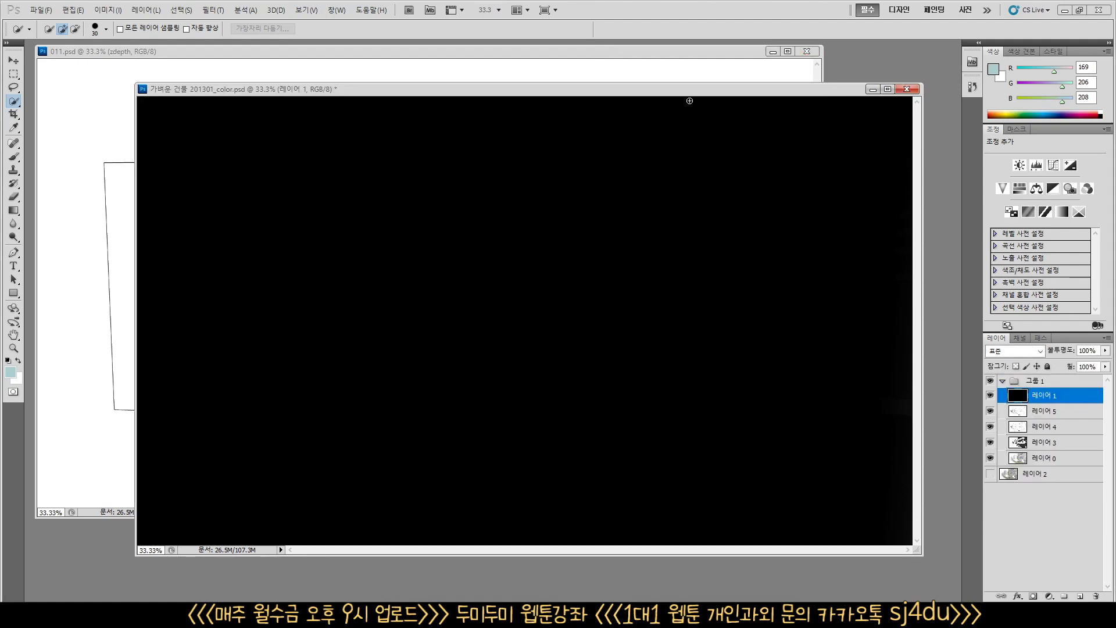
{"action": "left_click", "coordinate": [696, 51]}
Step: Show the zdepth layer in 011.psd and paste its whole image into a new alpha channel
{"action": "left_click", "coordinate": [990, 383]}
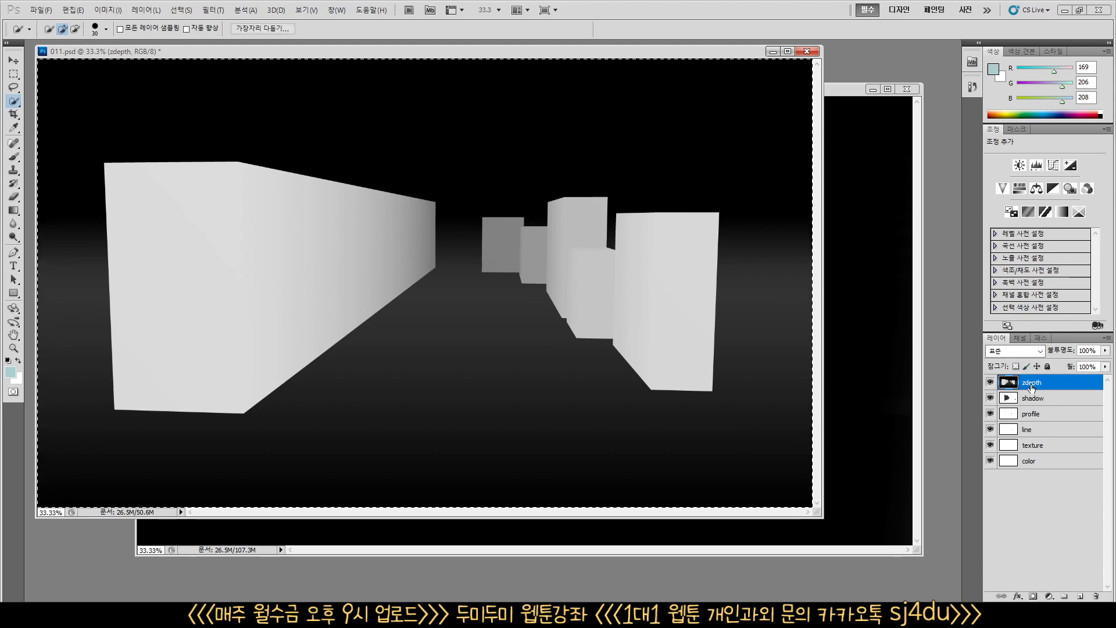
{"action": "left_click", "coordinate": [1022, 338]}
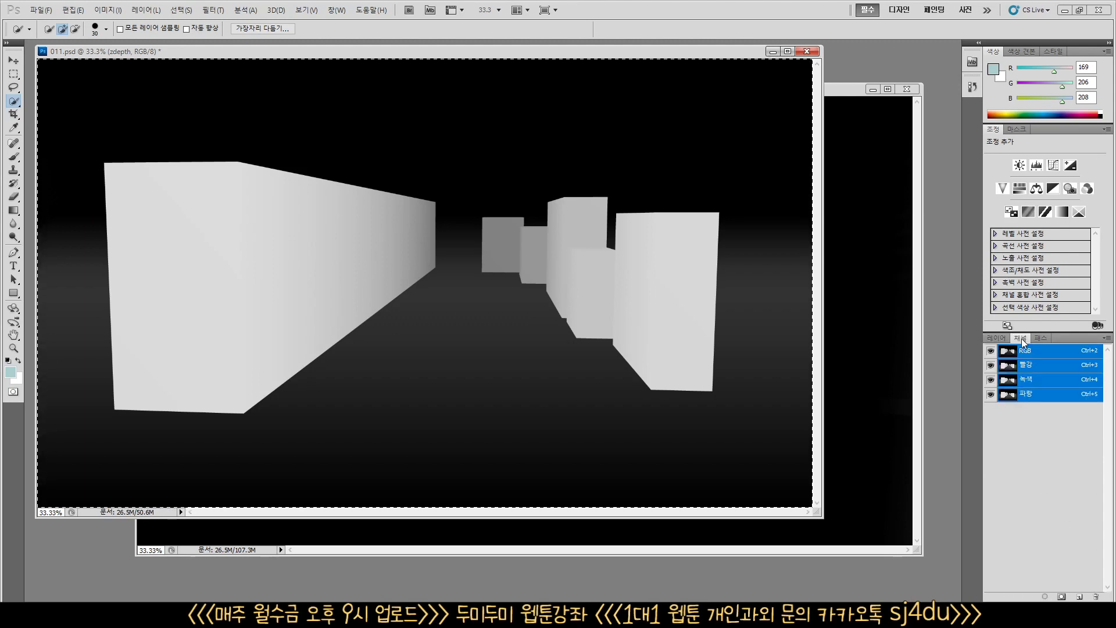
{"action": "left_click", "coordinate": [1080, 597]}
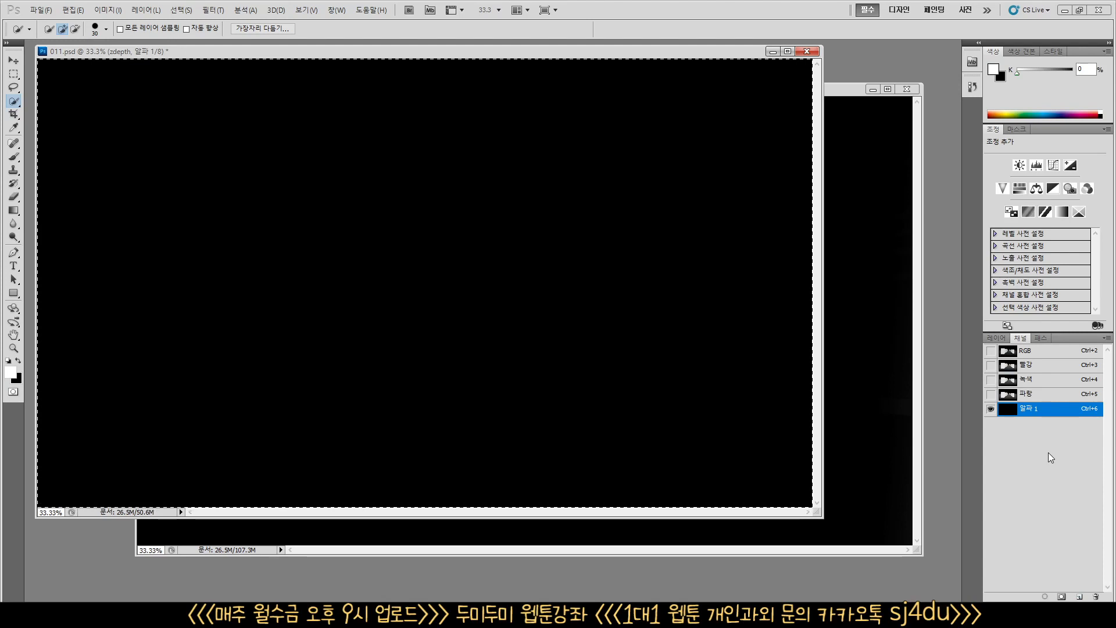
{"action": "key", "text": "ctrl+v"}
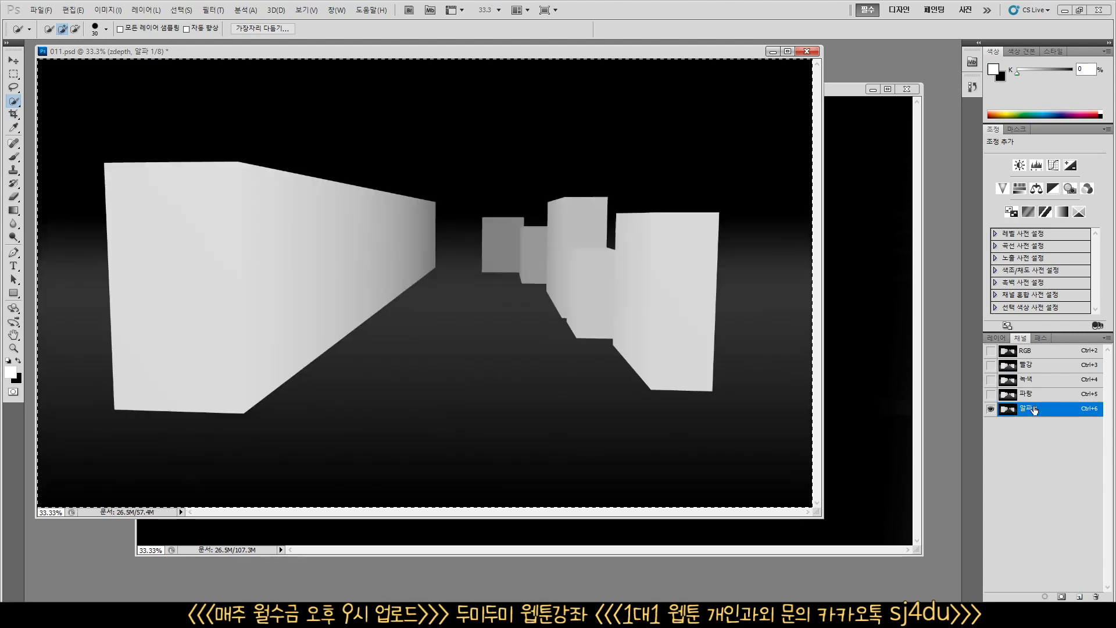
Step: Hide the zdepth layer and merge the shadow, profile, line and texture layers down into the color layer
{"action": "left_click", "coordinate": [995, 339]}
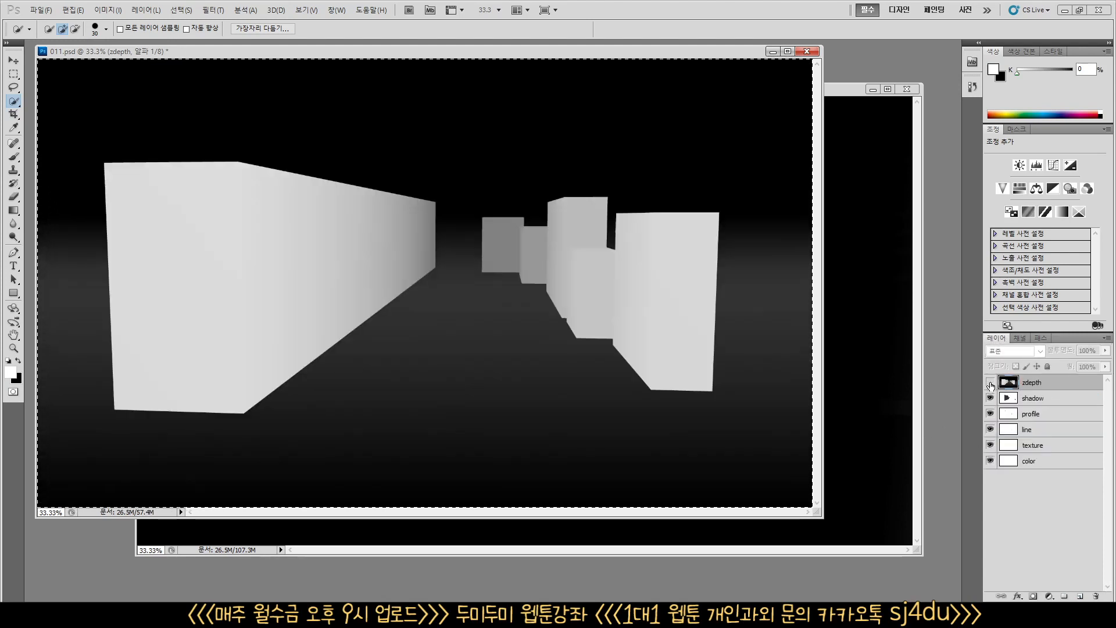
{"action": "left_click", "coordinate": [1045, 401]}
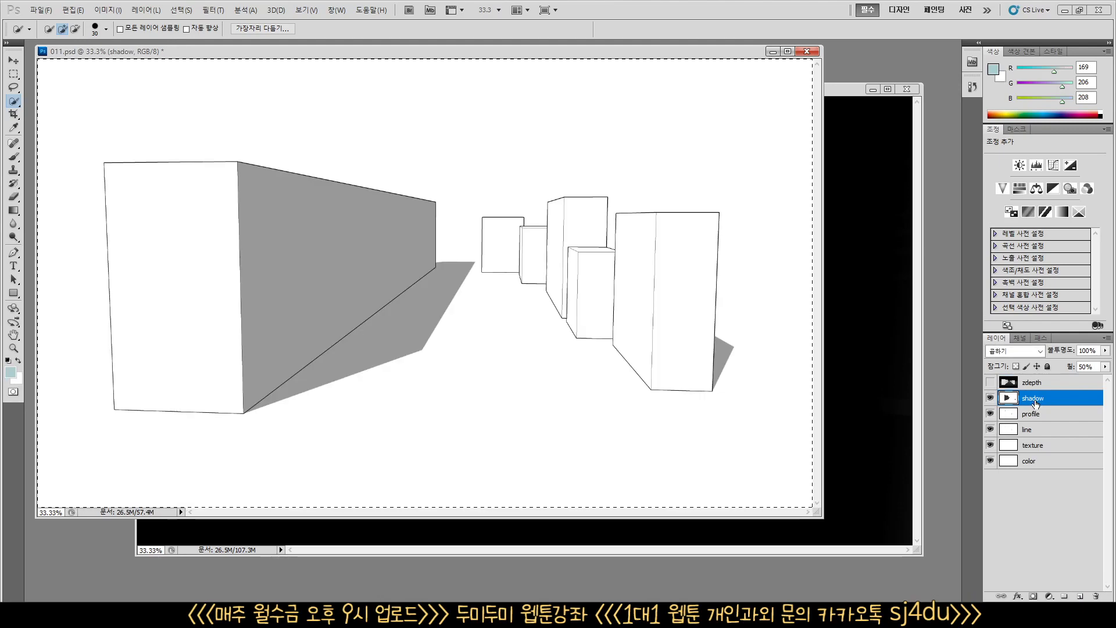
{"action": "key", "text": "ctrl+e"}
{"action": "key", "text": "ctrl+e"}
{"action": "key", "text": "ctrl+e"}
{"action": "key", "text": "ctrl+e"}
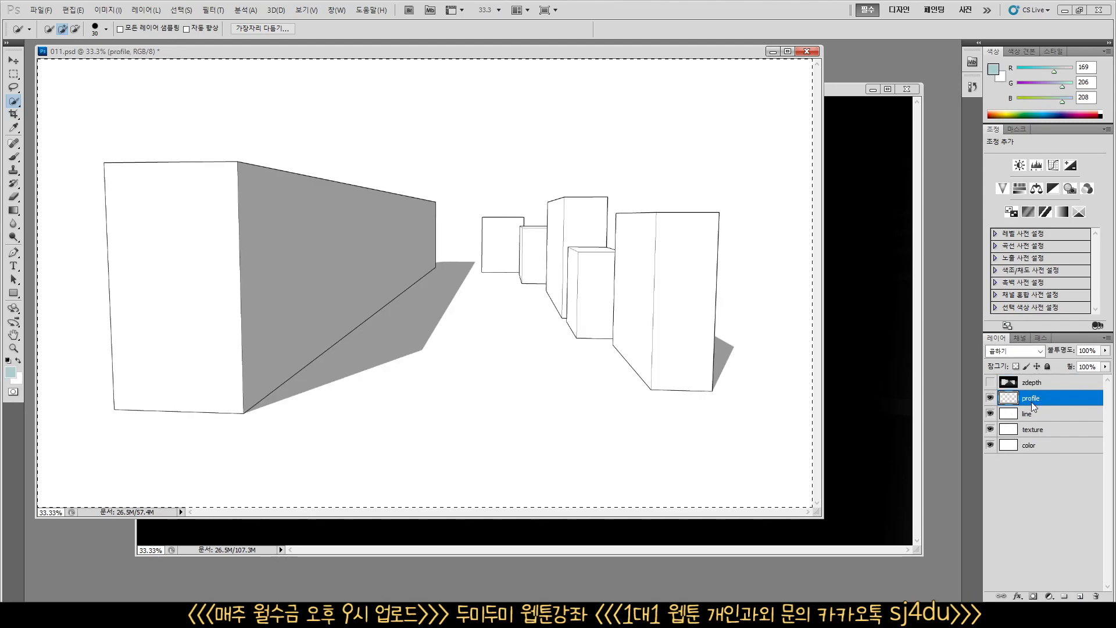
{"action": "left_click", "coordinate": [990, 398]}
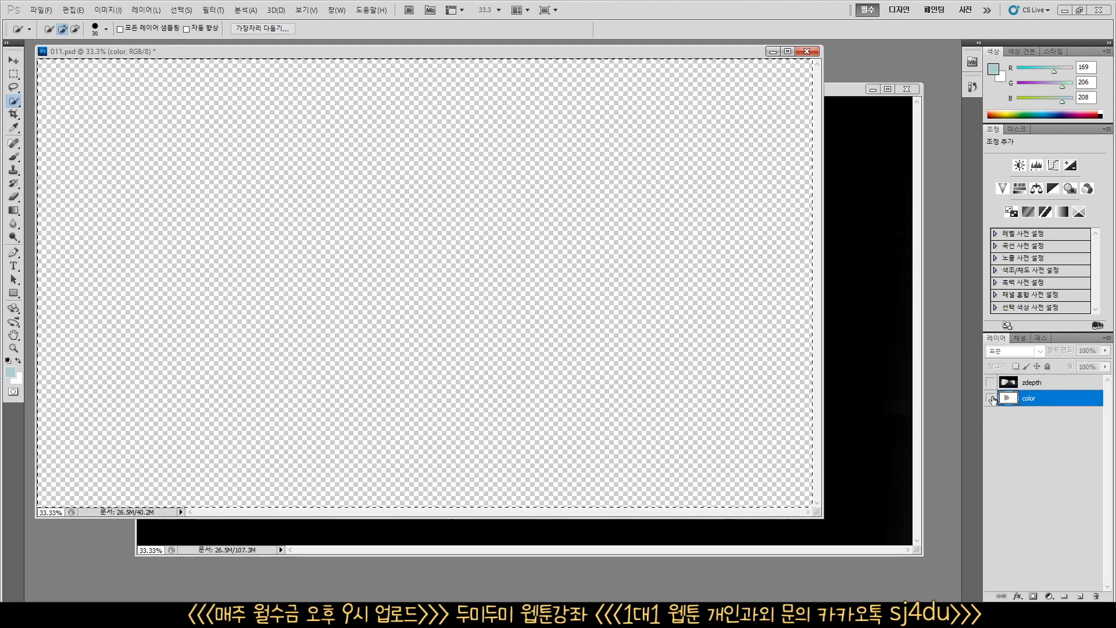
{"action": "left_click", "coordinate": [989, 399]}
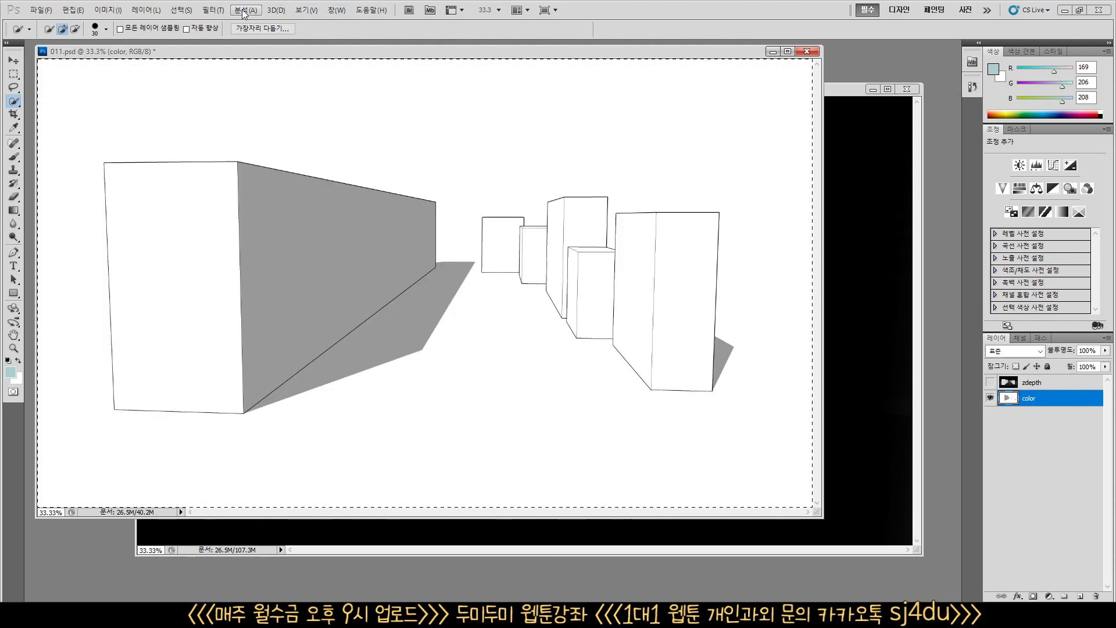
Step: Open the Lens Blur filter on the color layer and choose 알파 1 as the depth map source
{"action": "left_click", "coordinate": [218, 13]}
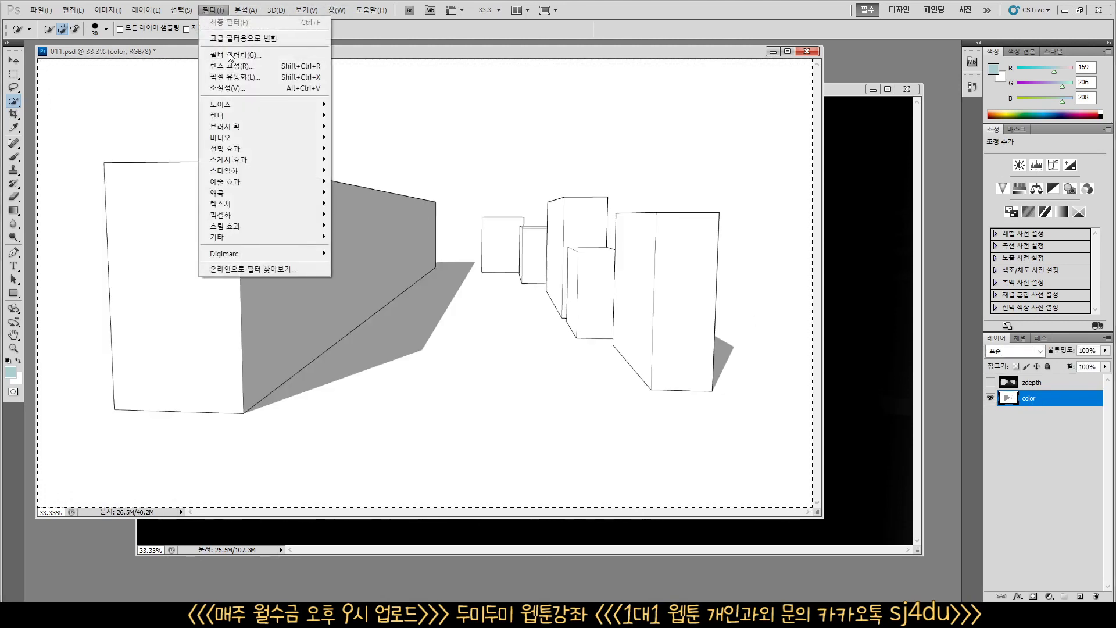
{"action": "mouse_move", "coordinate": [257, 151]}
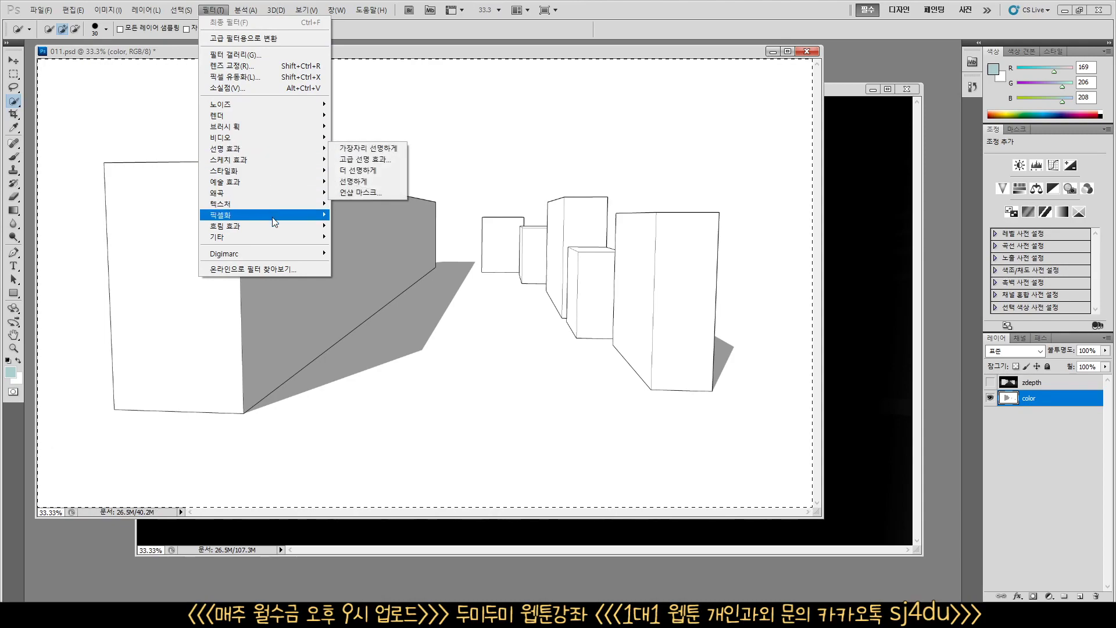
{"action": "mouse_move", "coordinate": [278, 228]}
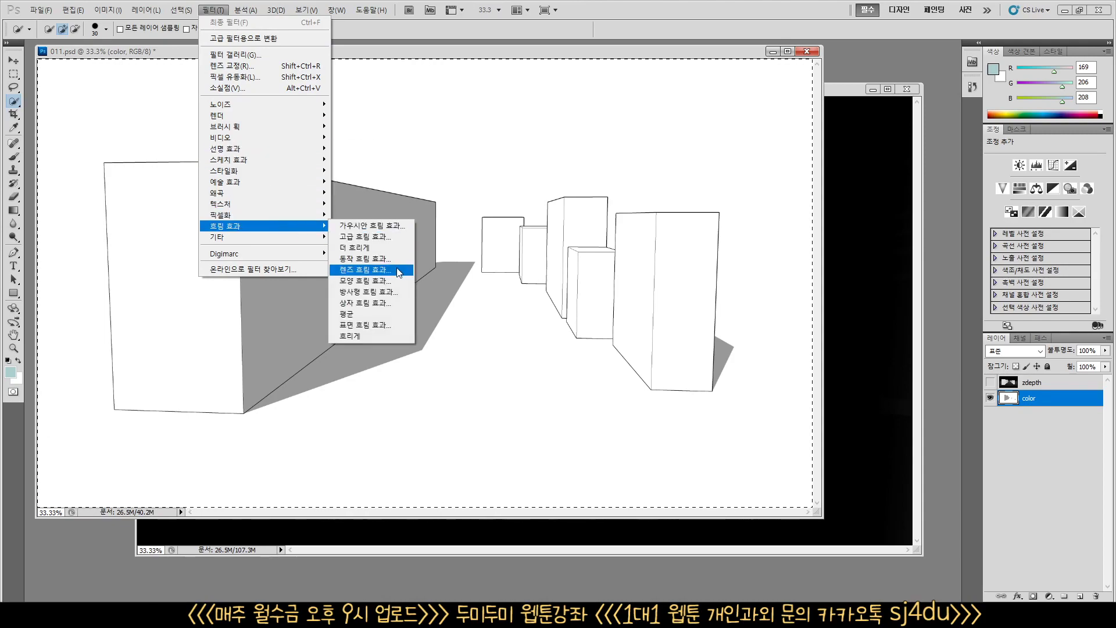
{"action": "left_click", "coordinate": [379, 270]}
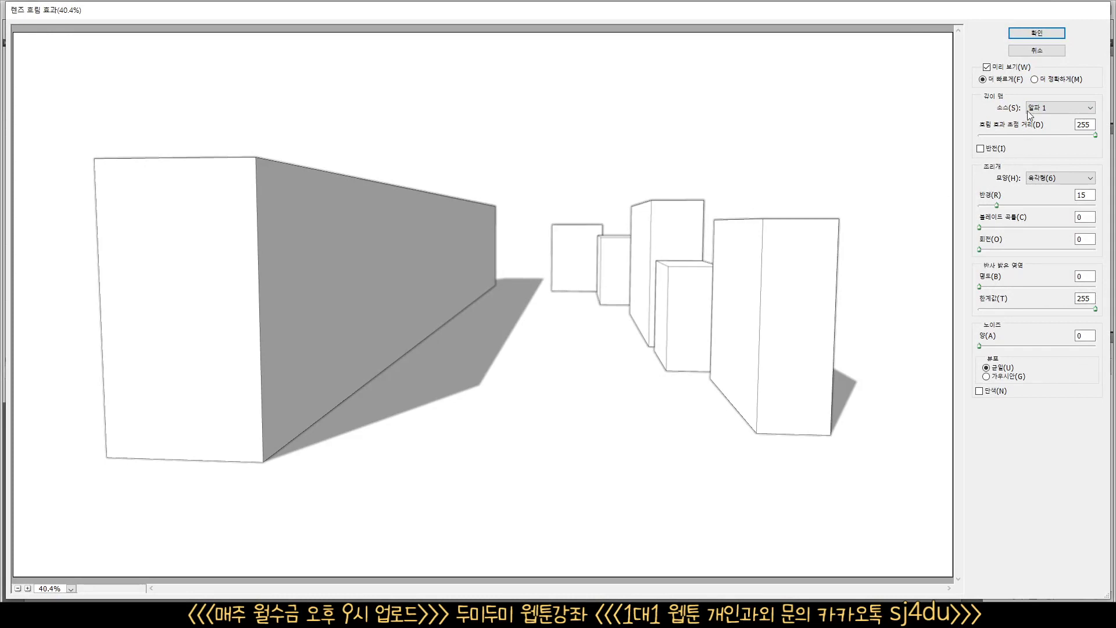
{"action": "left_click", "coordinate": [1055, 106]}
{"action": "left_click", "coordinate": [1046, 145]}
{"action": "left_click", "coordinate": [1039, 33]}
Step: Try several Lens Blur radii, settle on 36, apply the filter and clear the selection
{"action": "left_click", "coordinate": [1046, 205]}
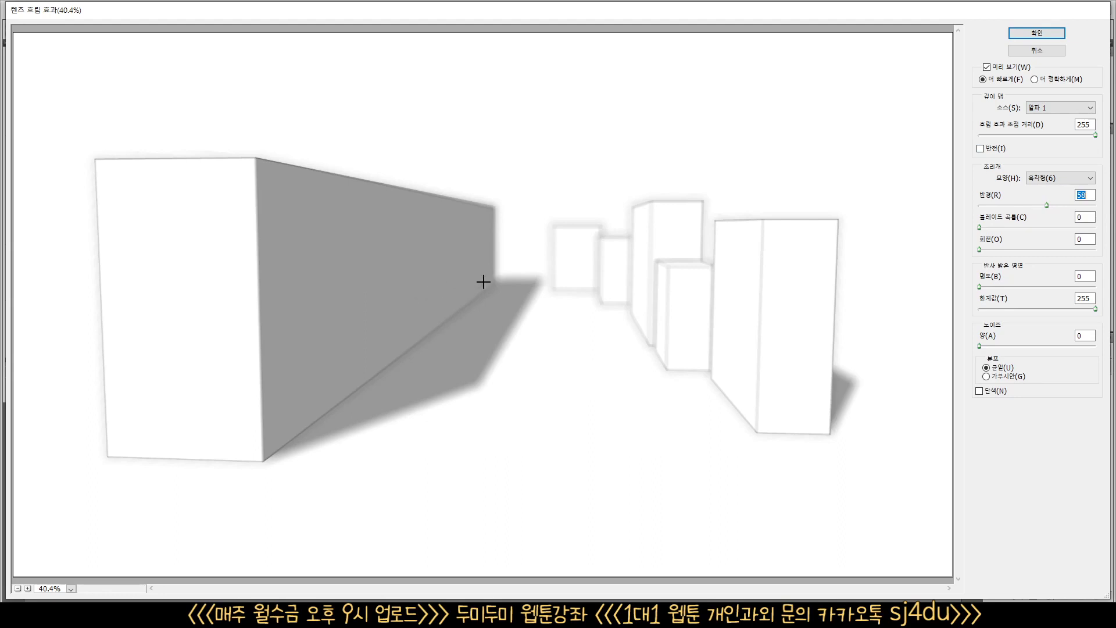
{"action": "left_click", "coordinate": [1016, 205]}
{"action": "left_click", "coordinate": [1075, 205]}
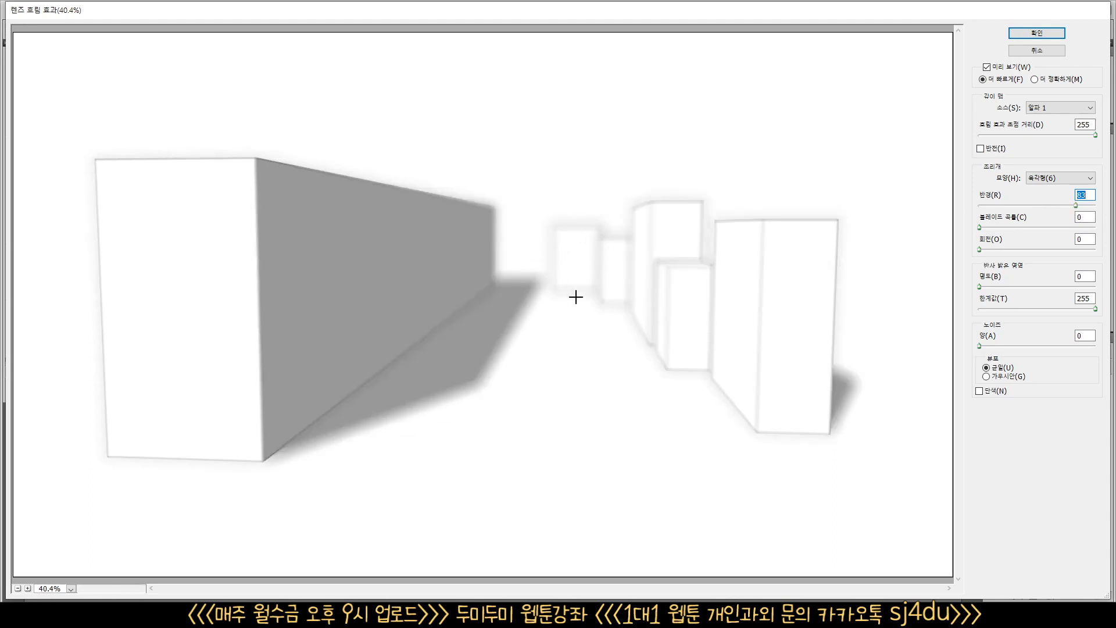
{"action": "left_click", "coordinate": [1031, 206]}
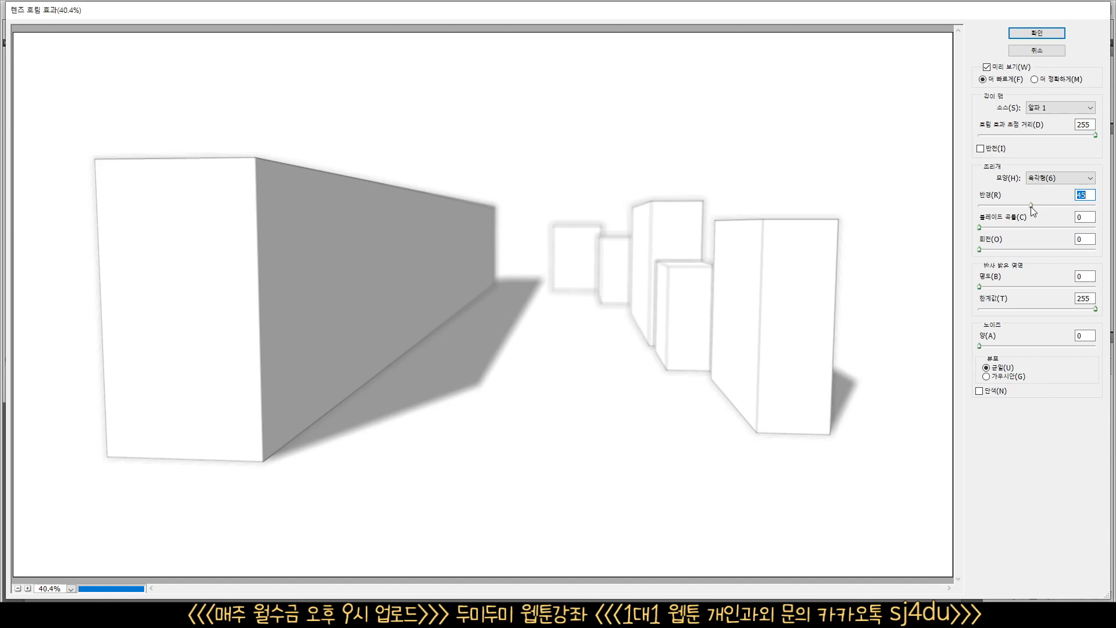
{"action": "left_click", "coordinate": [1020, 207]}
{"action": "left_click", "coordinate": [1037, 33]}
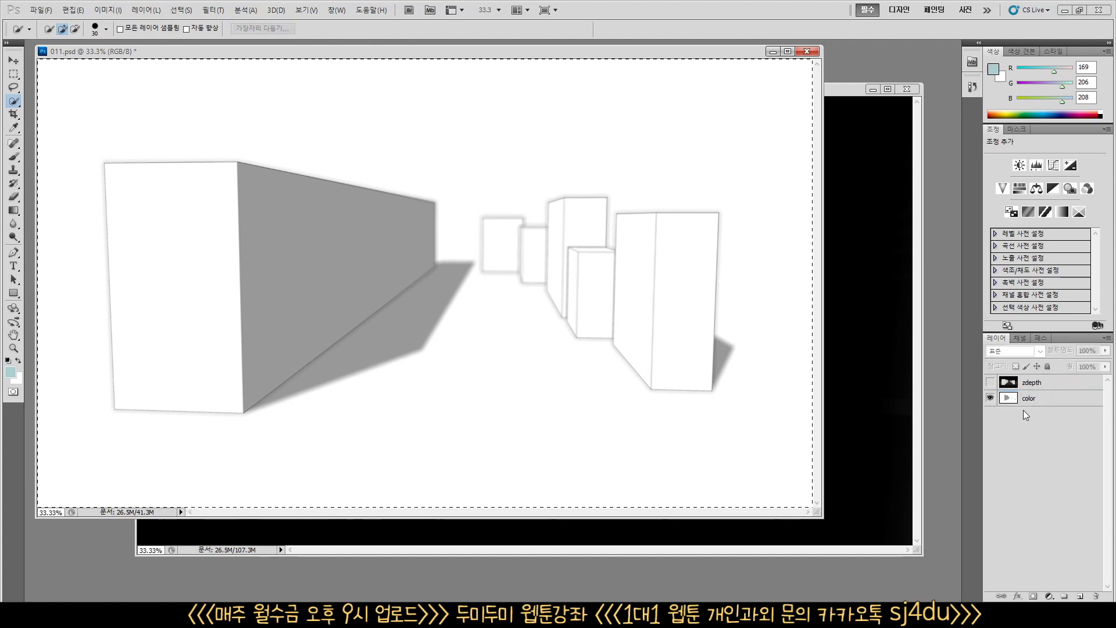
{"action": "key", "text": "ctrl+d"}
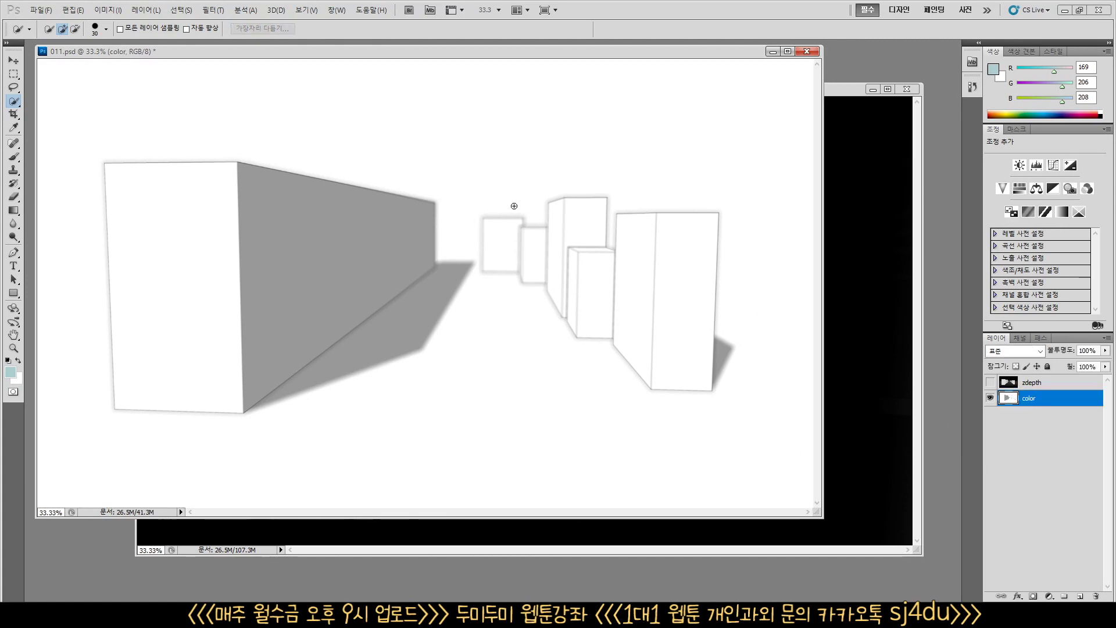
Step: Examine the blur up close on the distant buildings and on the lower edge of the nearest block in 011.psd
{"action": "scroll", "coordinate": [436, 229], "scroll_direction": "up", "scroll_amount": 5}
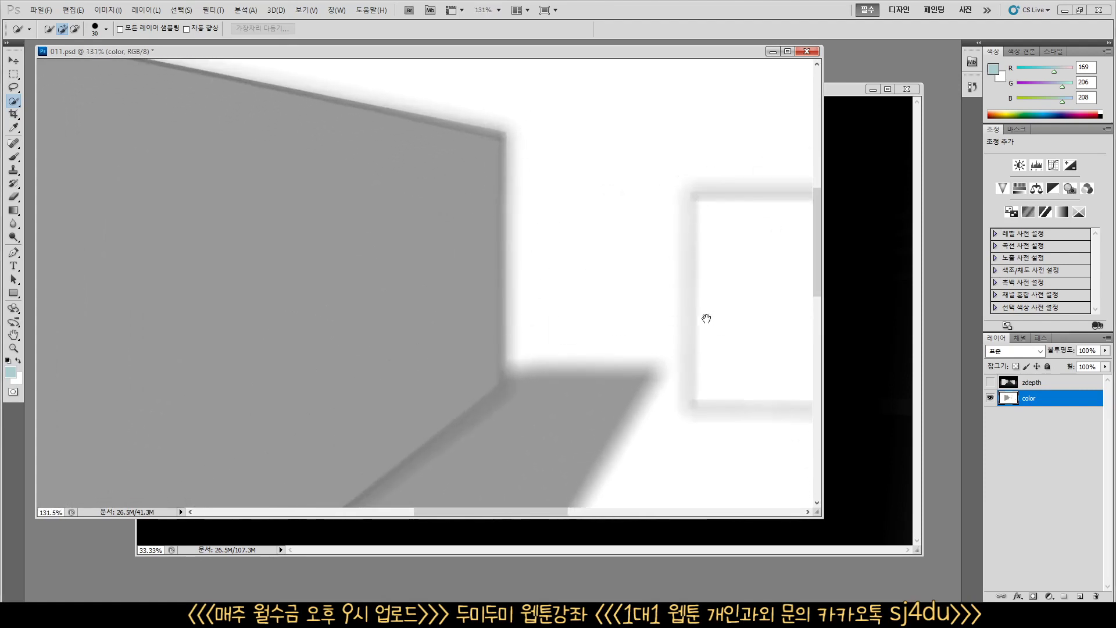
{"action": "scroll", "coordinate": [498, 292], "scroll_direction": "right", "scroll_amount": 7}
{"action": "scroll", "coordinate": [510, 273], "scroll_direction": "right", "scroll_amount": 3}
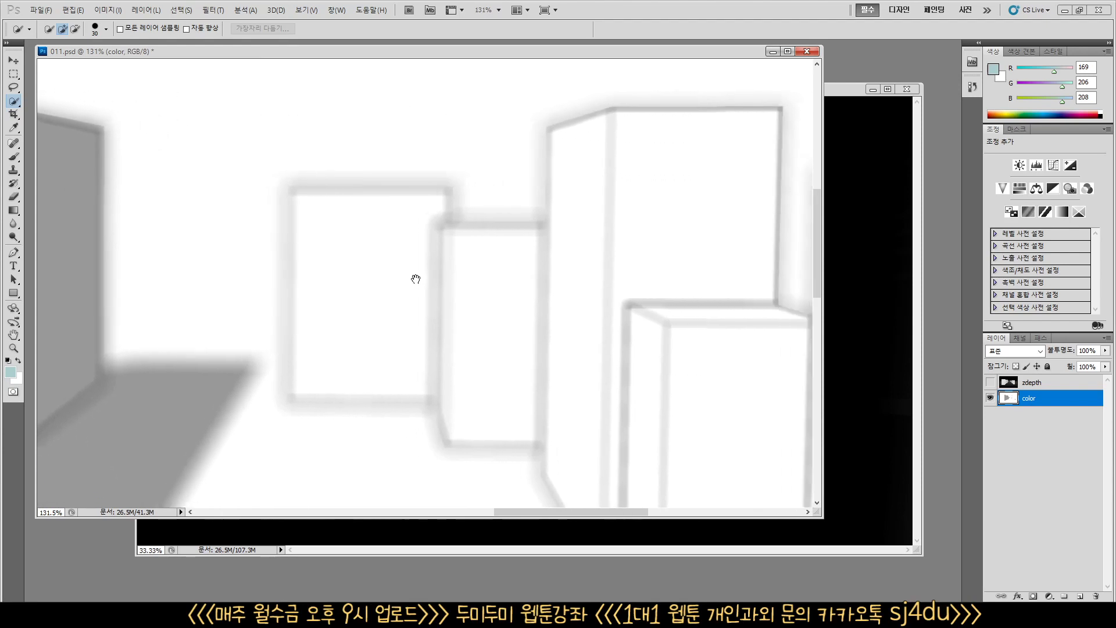
{"action": "left_click_drag", "start_coordinate": [535, 284], "coordinate": [529, 285]}
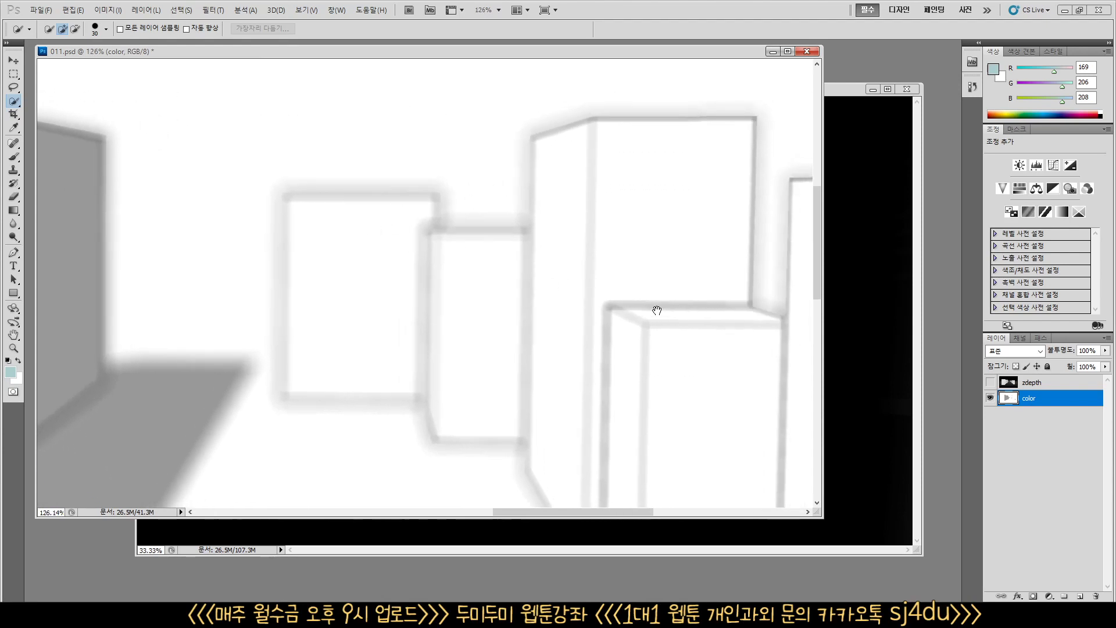
{"action": "left_click_drag", "start_coordinate": [787, 316], "coordinate": [511, 292]}
{"action": "left_click_drag", "start_coordinate": [325, 319], "coordinate": [499, 349]}
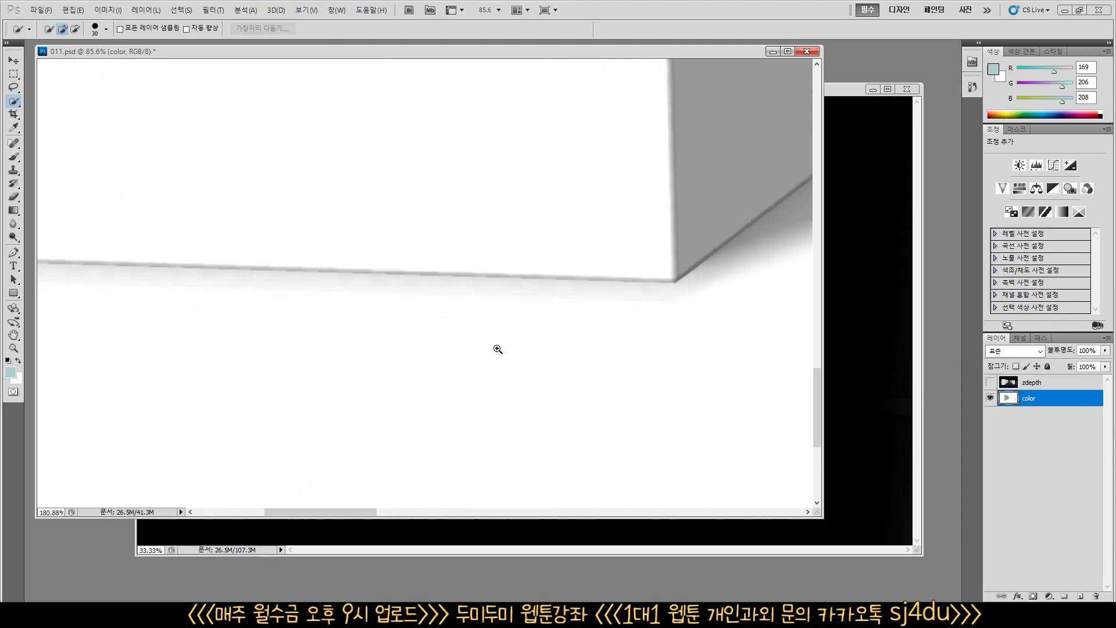
{"action": "left_click_drag", "start_coordinate": [448, 299], "coordinate": [556, 339]}
{"action": "scroll", "coordinate": [555, 339], "scroll_direction": "down", "scroll_amount": 5}
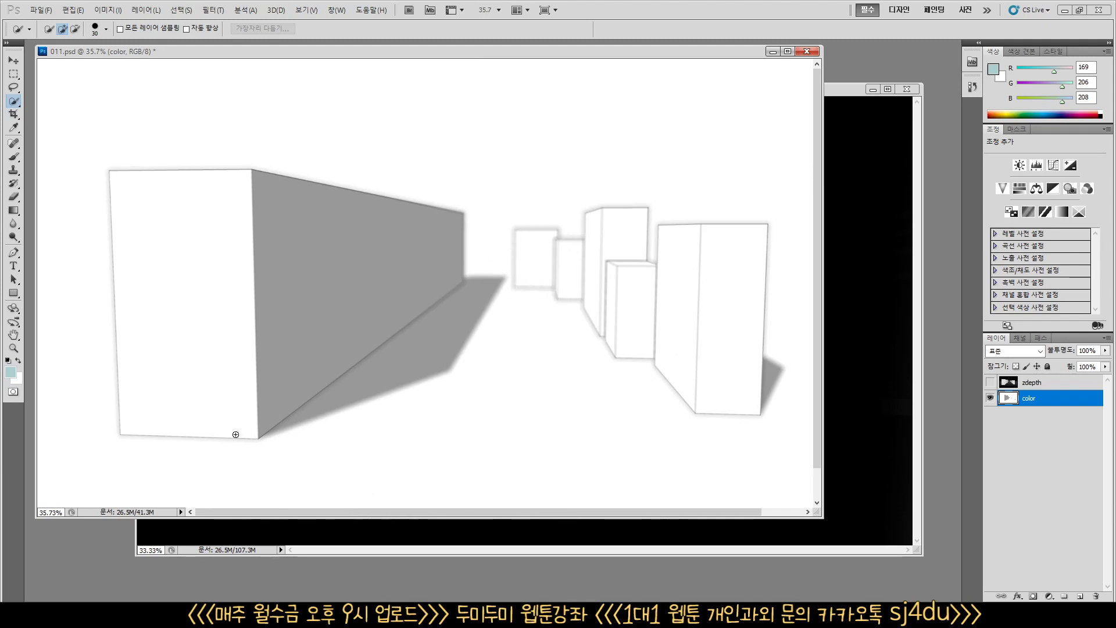
Step: Switch to the building document and erase the whole content of 레이어 1 while keeping the layer
{"action": "left_click", "coordinate": [850, 94]}
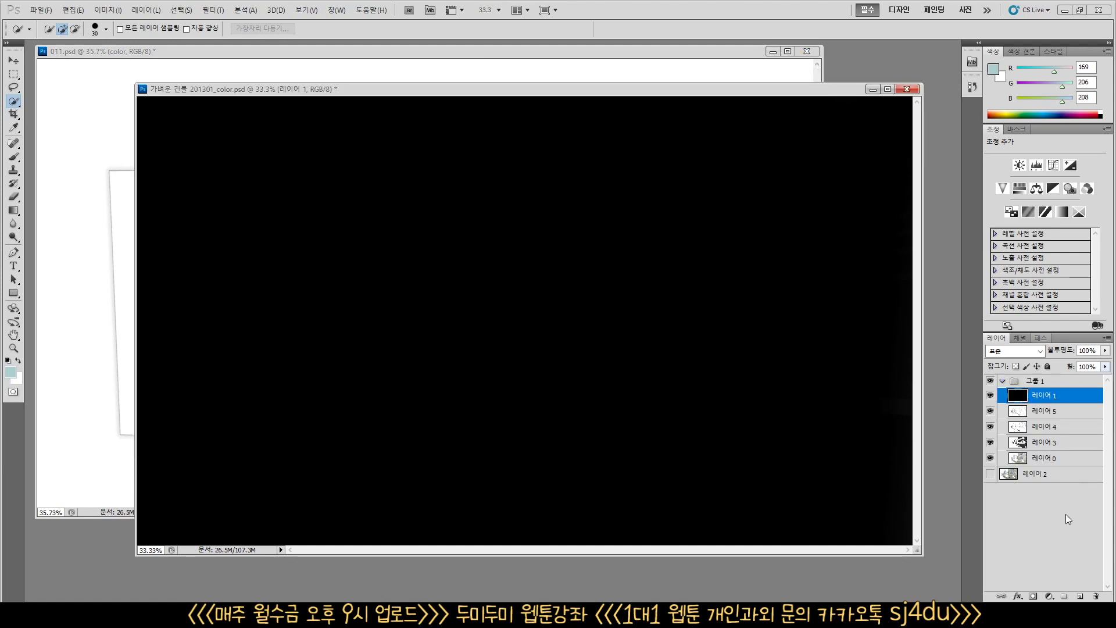
{"action": "left_click", "coordinate": [1095, 596]}
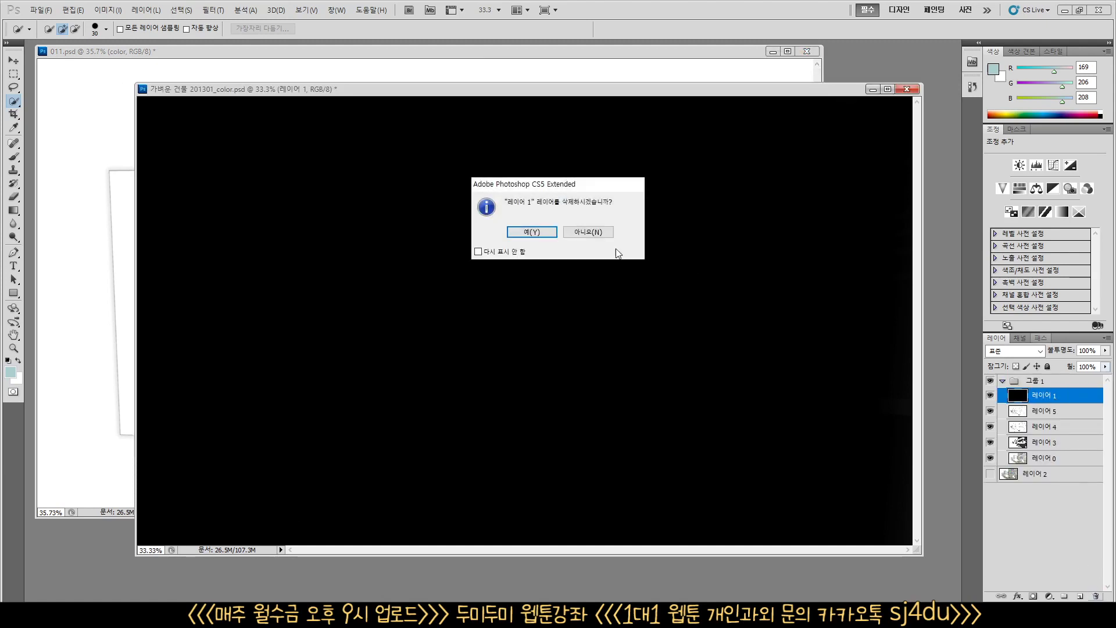
{"action": "left_click", "coordinate": [581, 235]}
{"action": "key", "text": "ctrl+a"}
{"action": "key", "text": "Delete"}
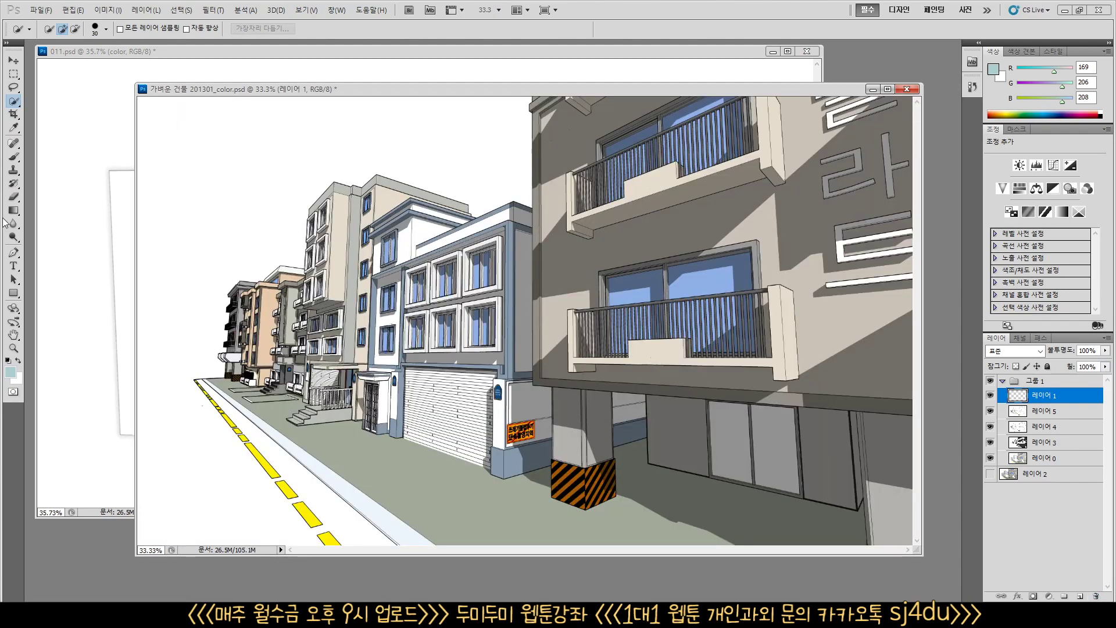
Step: Set the foreground color to pure black
{"action": "key", "text": "i"}
{"action": "left_click", "coordinate": [11, 371]}
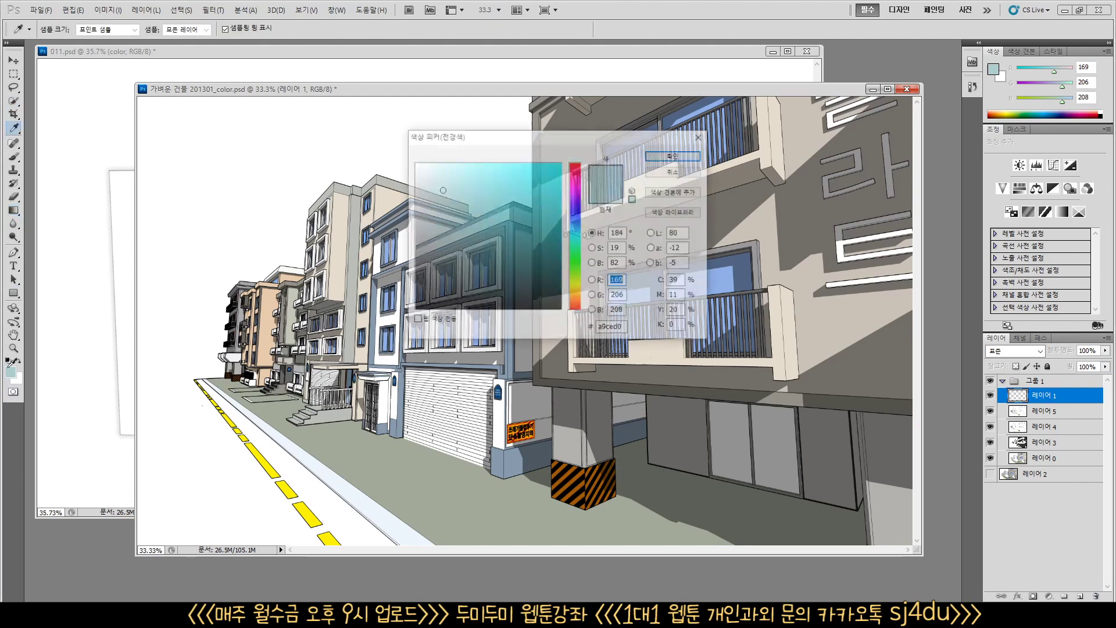
{"action": "left_click", "coordinate": [414, 310]}
{"action": "left_click", "coordinate": [673, 156]}
Step: Set 레이어 1 to the 곱하기 blend mode and draw a horizontal black-to-white gradient from the distant buildings to the nearest one
{"action": "key", "text": "g"}
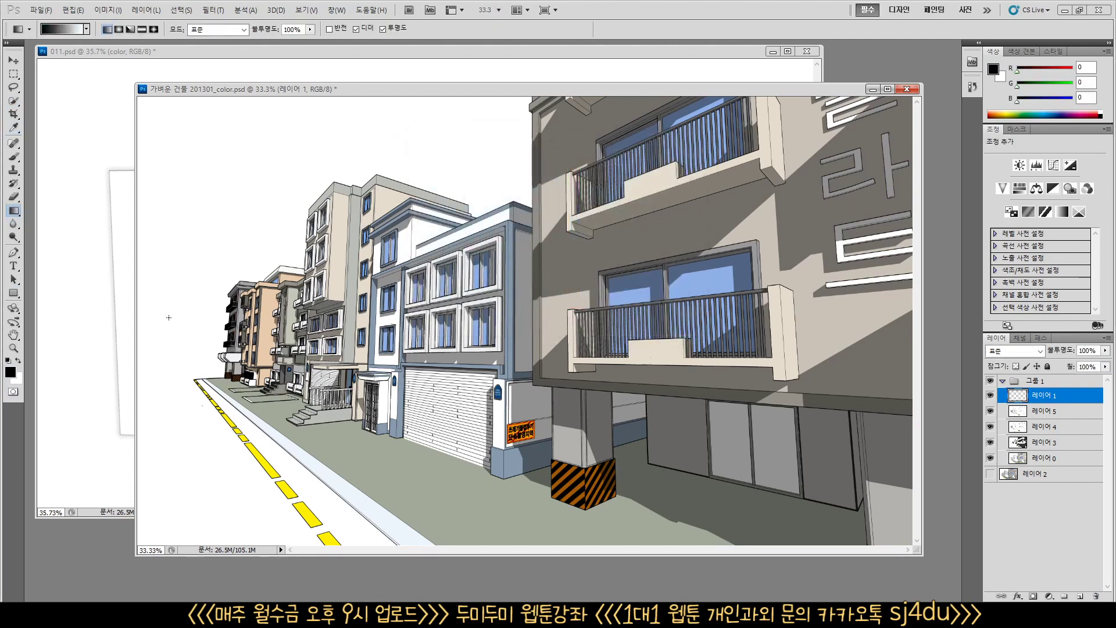
{"action": "left_click", "coordinate": [1041, 351]}
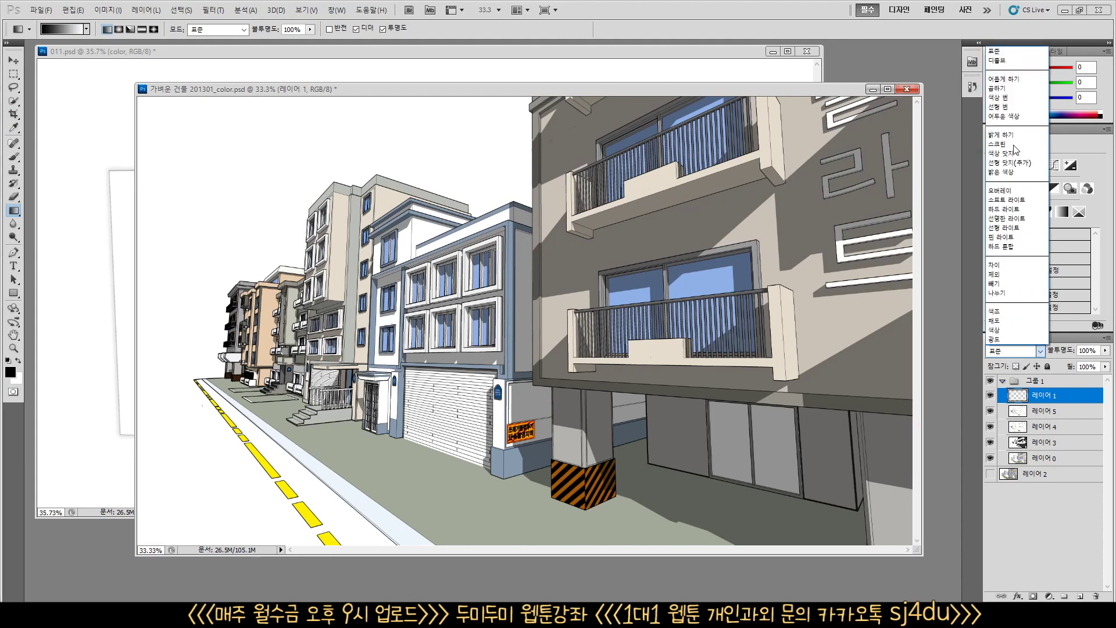
{"action": "left_click", "coordinate": [1014, 96]}
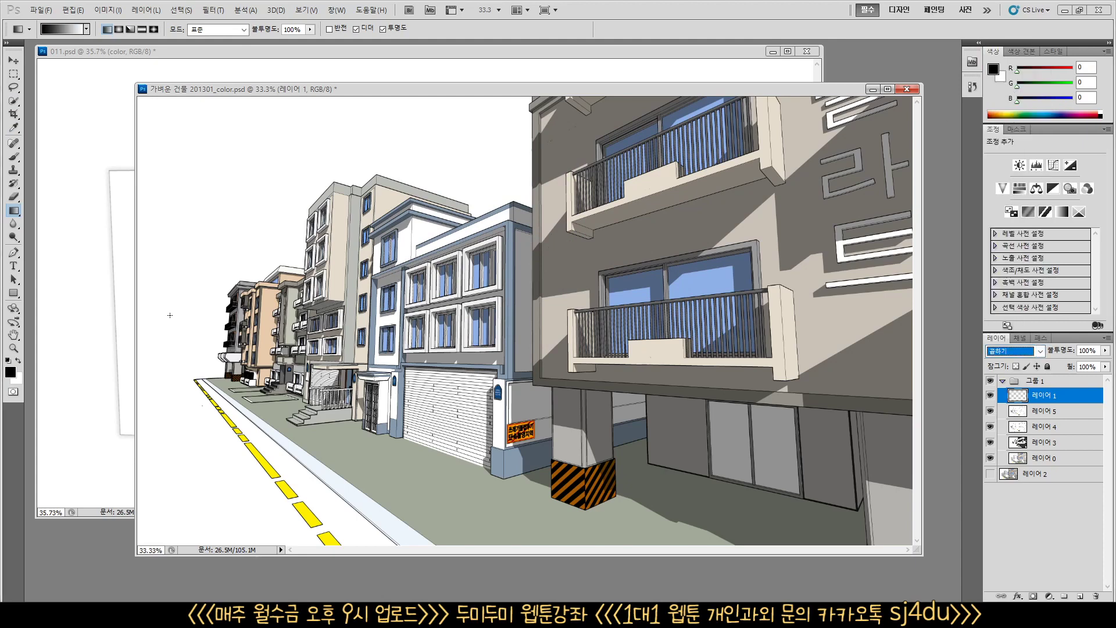
{"action": "left_click_drag", "start_coordinate": [171, 325], "coordinate": [603, 303]}
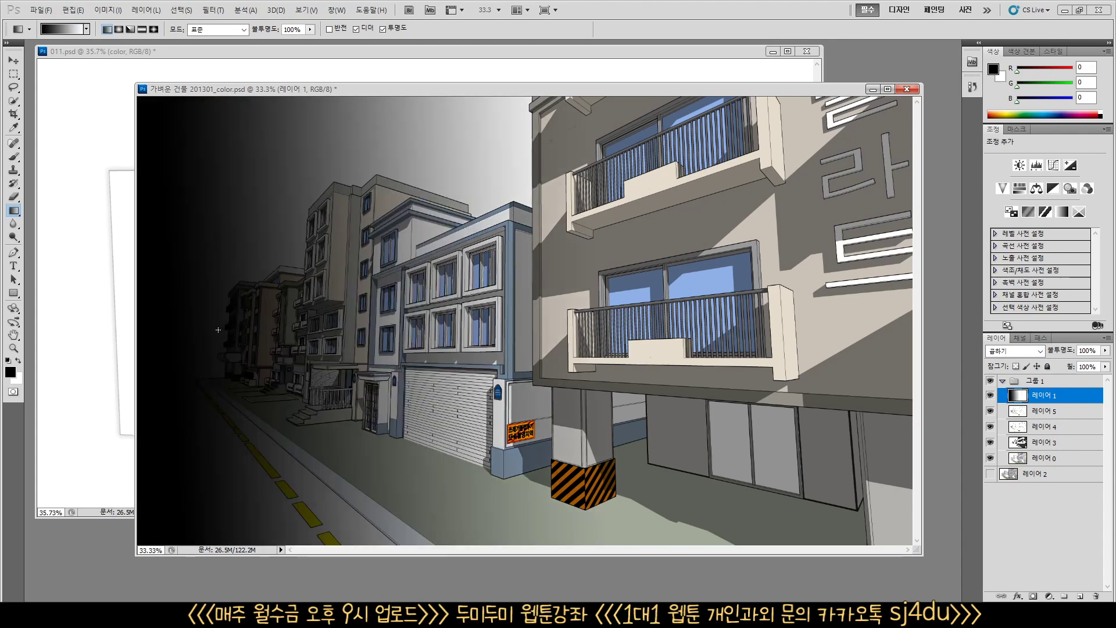
{"action": "left_click_drag", "start_coordinate": [196, 330], "coordinate": [574, 322]}
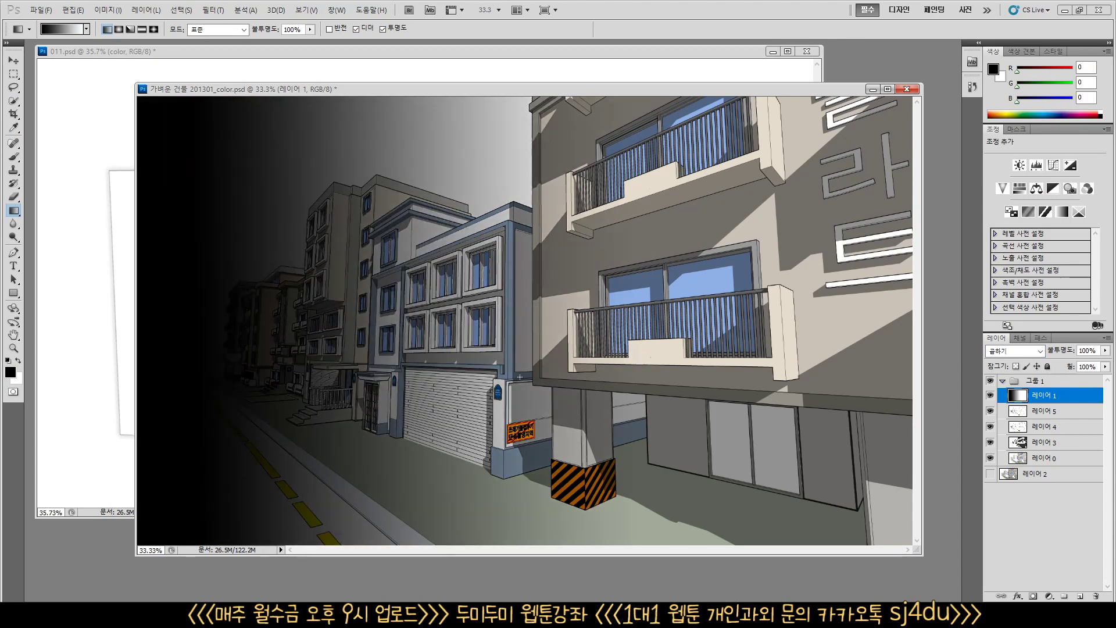
Step: Copy the gradient of 레이어 1 into a new alpha channel
{"action": "left_click", "coordinate": [1017, 397], "text": "ctrl"}
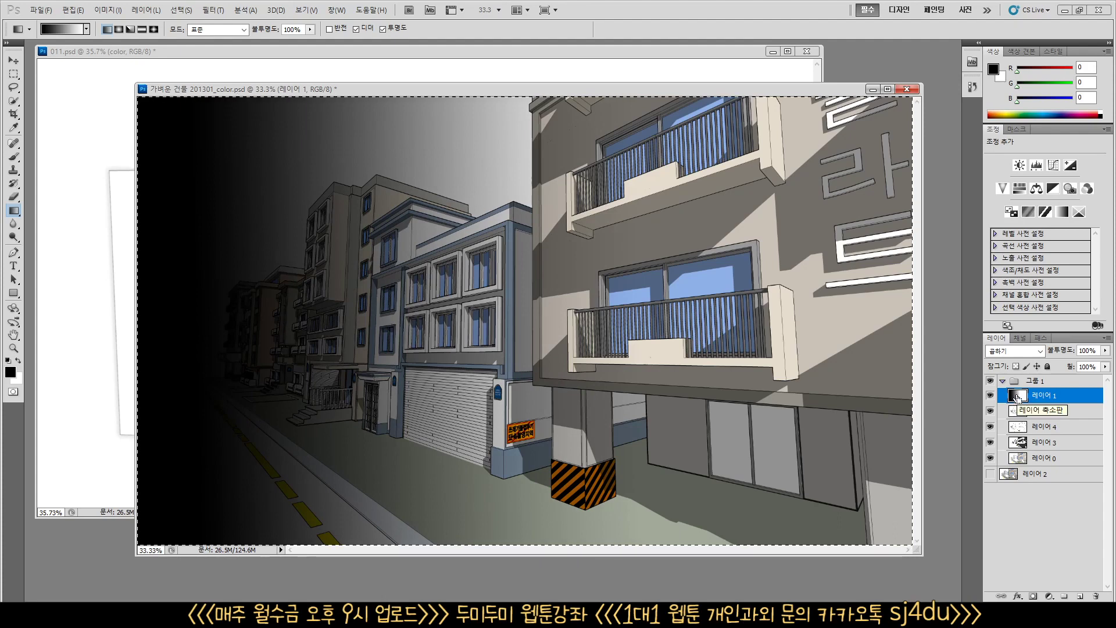
{"action": "left_click", "coordinate": [1021, 338]}
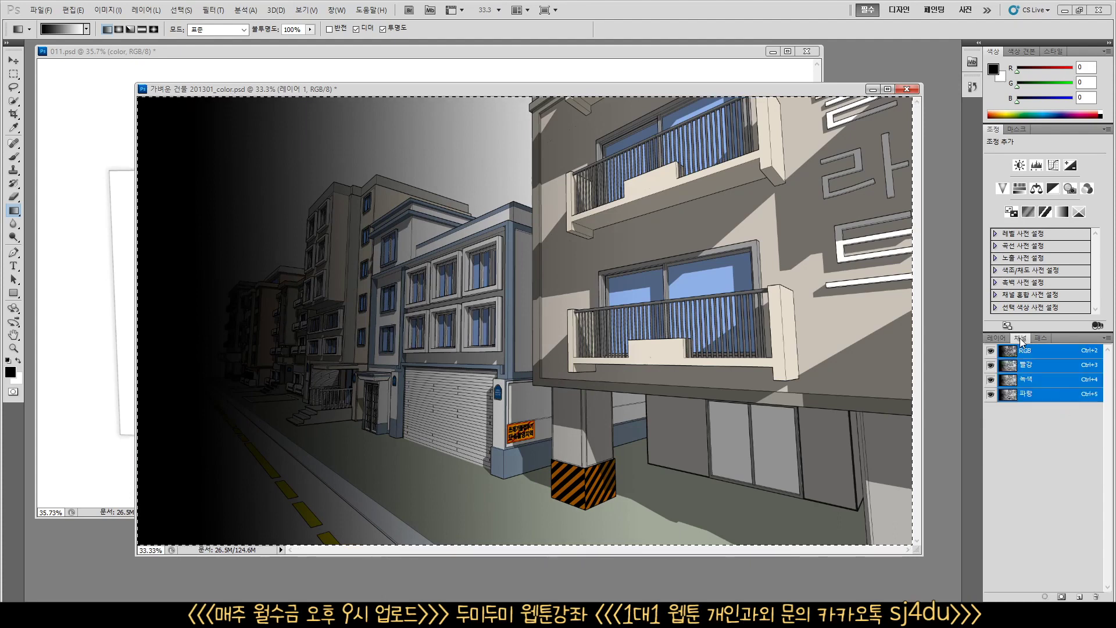
{"action": "left_click", "coordinate": [1077, 597]}
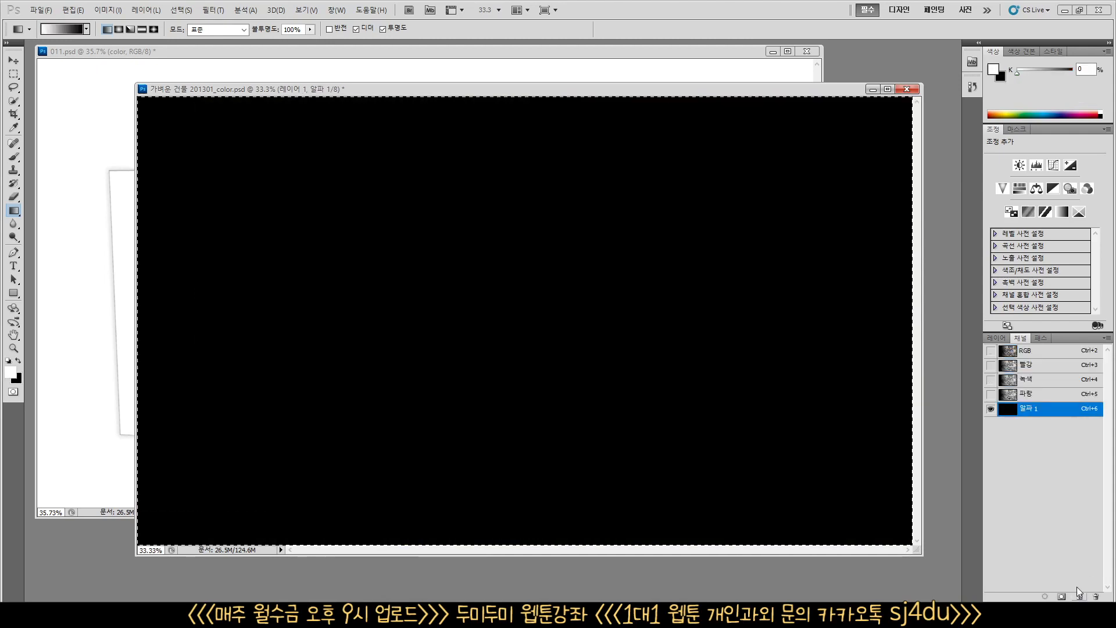
{"action": "key", "text": "ctrl+2"}
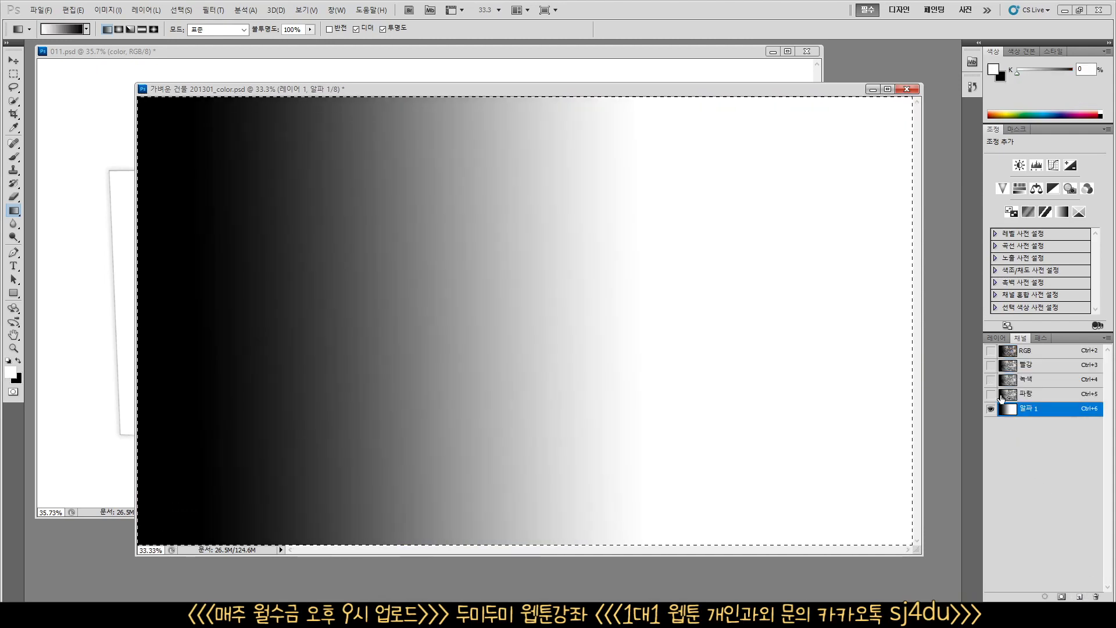
Step: Hide the gradient layer, 레이어 1, merge 레이어 5, 4 and 3 down into 레이어 0, and clear the selection
{"action": "left_click", "coordinate": [1004, 339]}
{"action": "left_click", "coordinate": [990, 395]}
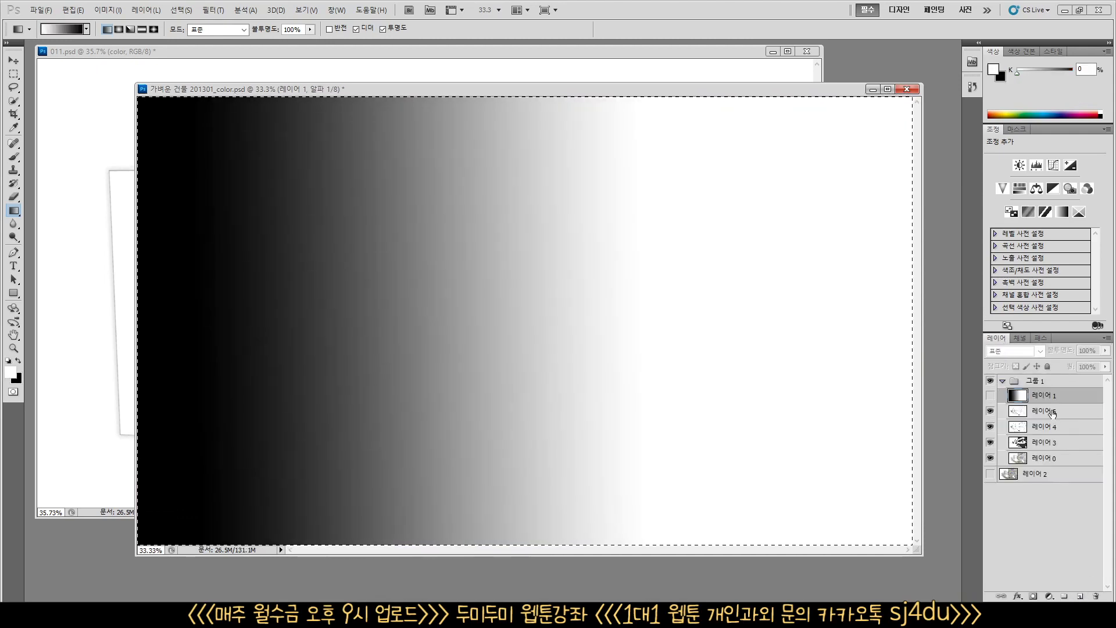
{"action": "left_click", "coordinate": [1051, 412]}
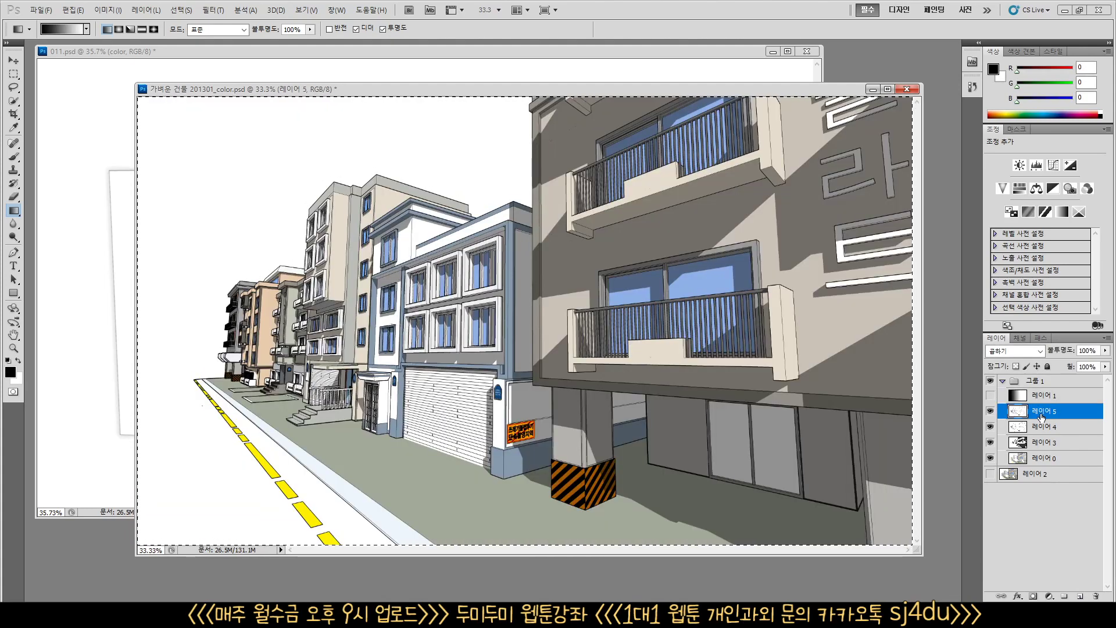
{"action": "key", "text": "ctrl+e"}
{"action": "key", "text": "ctrl+e"}
{"action": "key", "text": "ctrl+e"}
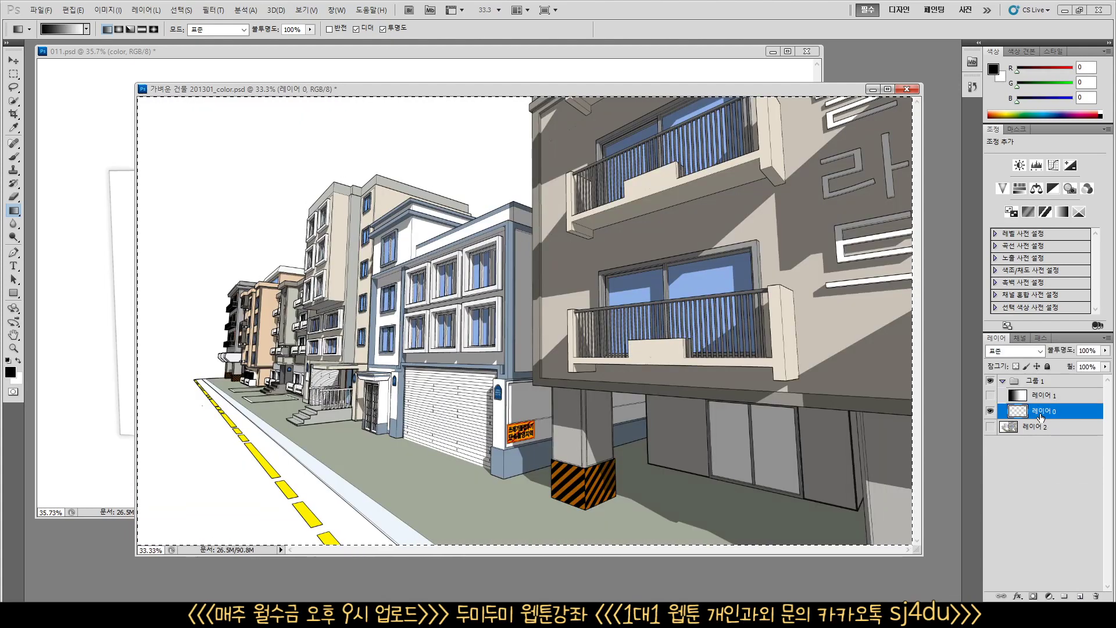
{"action": "left_click", "coordinate": [990, 413]}
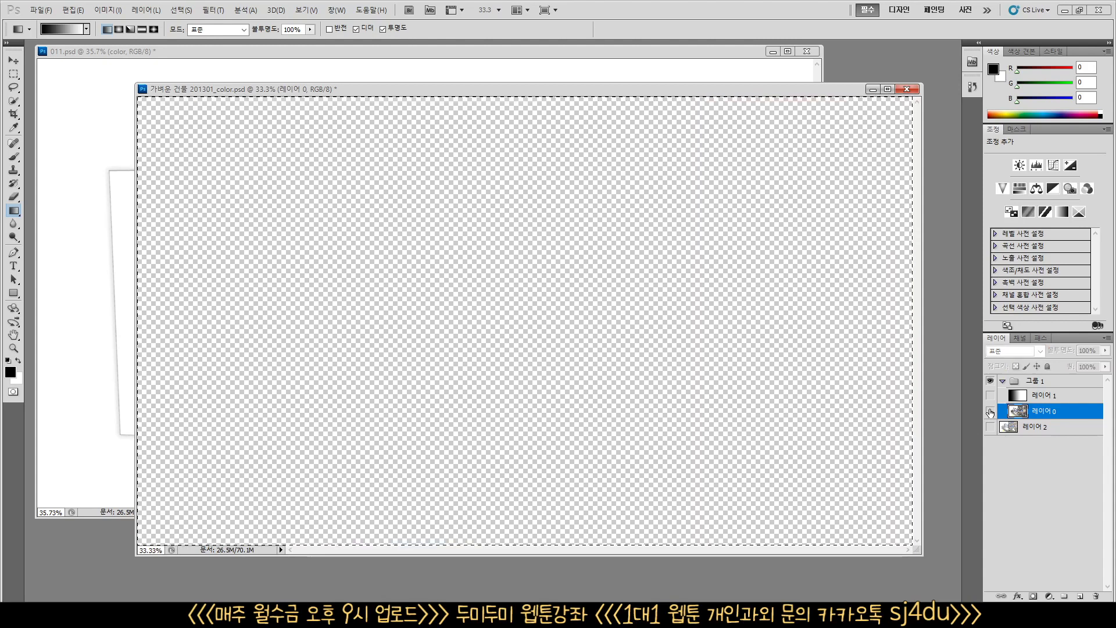
{"action": "left_click", "coordinate": [990, 413]}
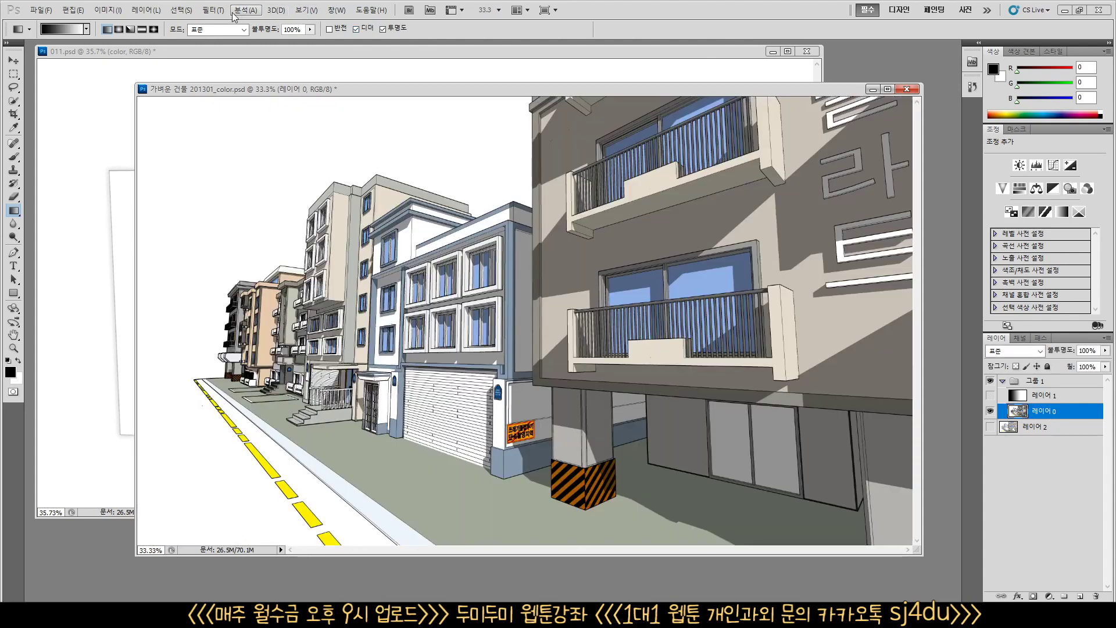
Step: Apply Lens Blur to 레이어 0 with 알파 1 as the depth map source and a radius of 46
{"action": "left_click", "coordinate": [212, 10]}
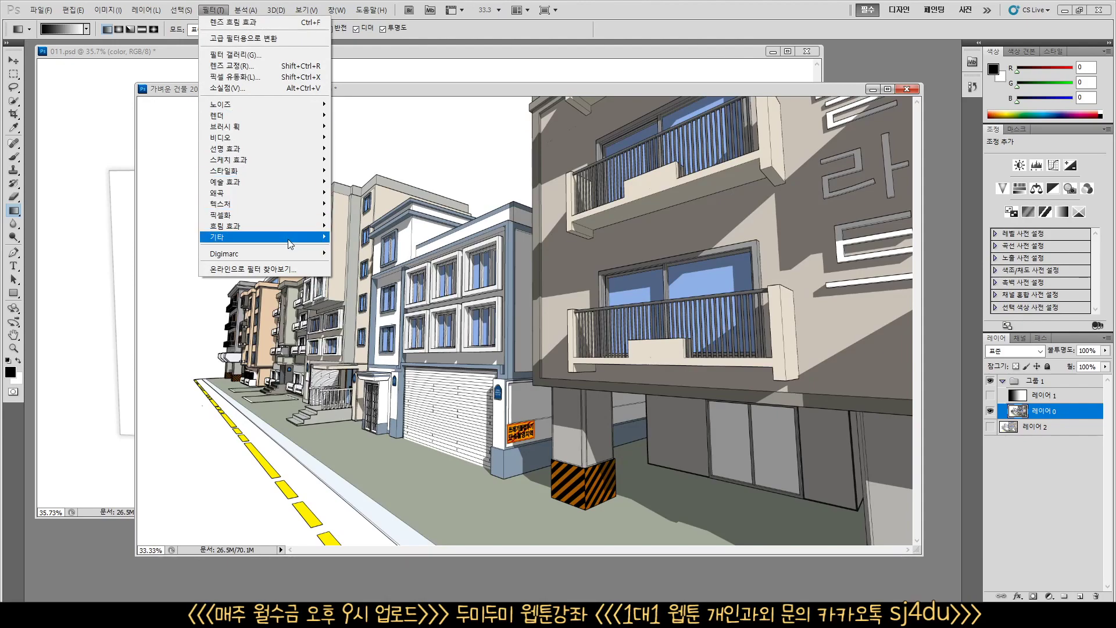
{"action": "mouse_move", "coordinate": [291, 227]}
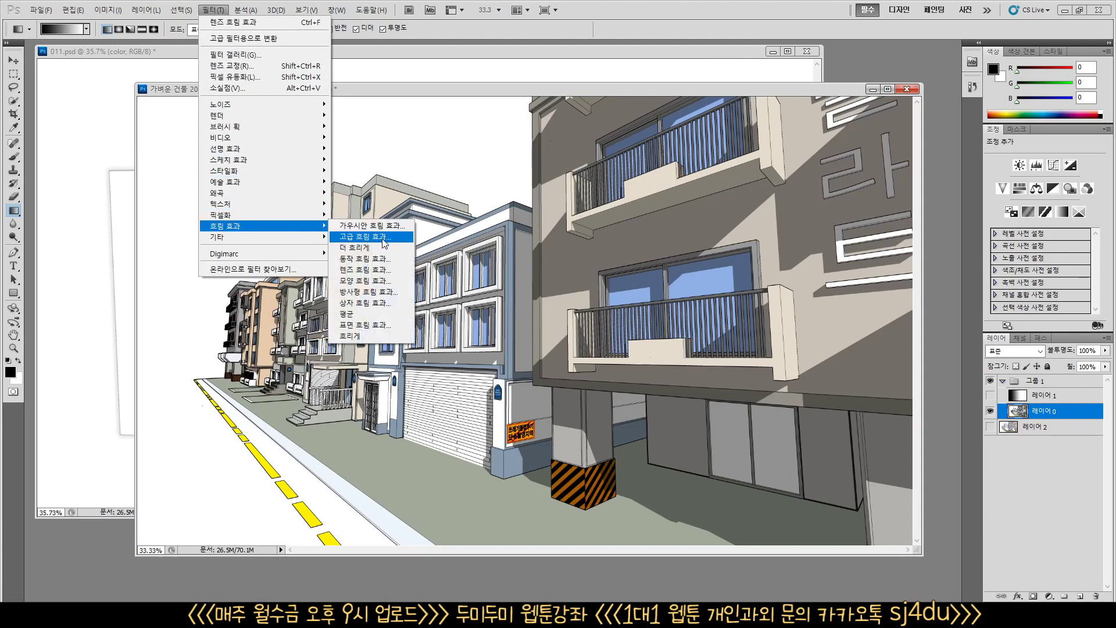
{"action": "left_click", "coordinate": [377, 271]}
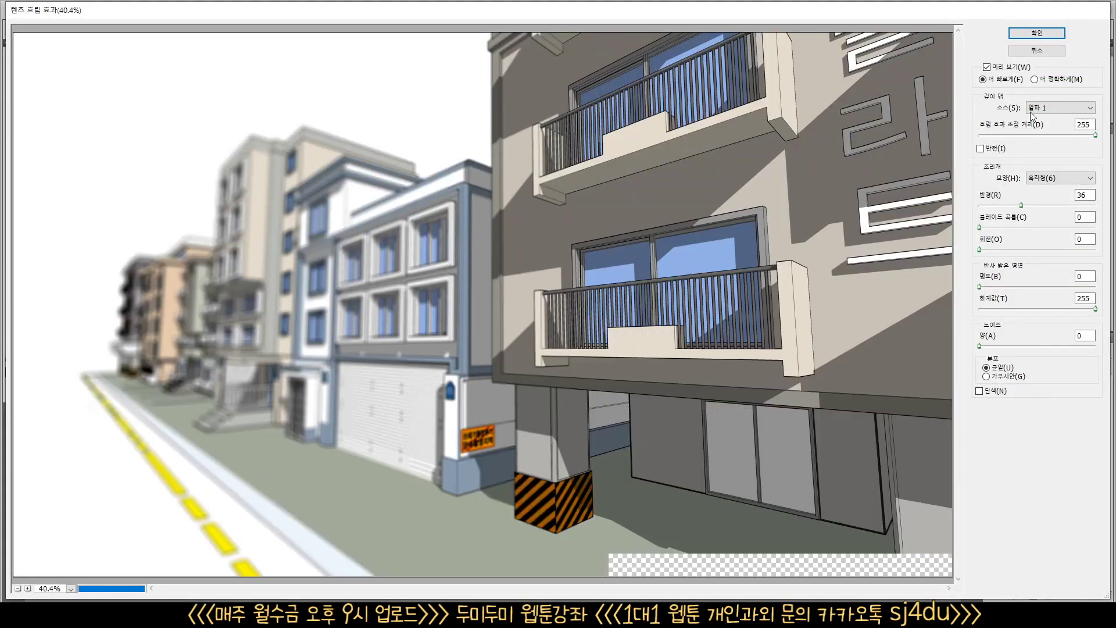
{"action": "left_click", "coordinate": [1066, 109]}
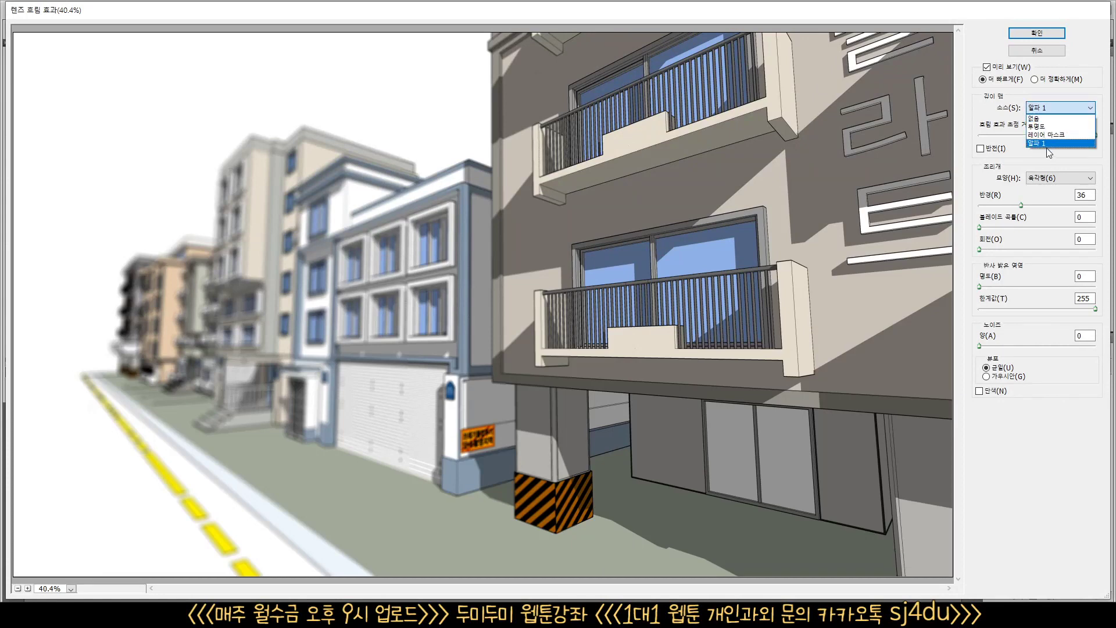
{"action": "left_click", "coordinate": [1045, 144]}
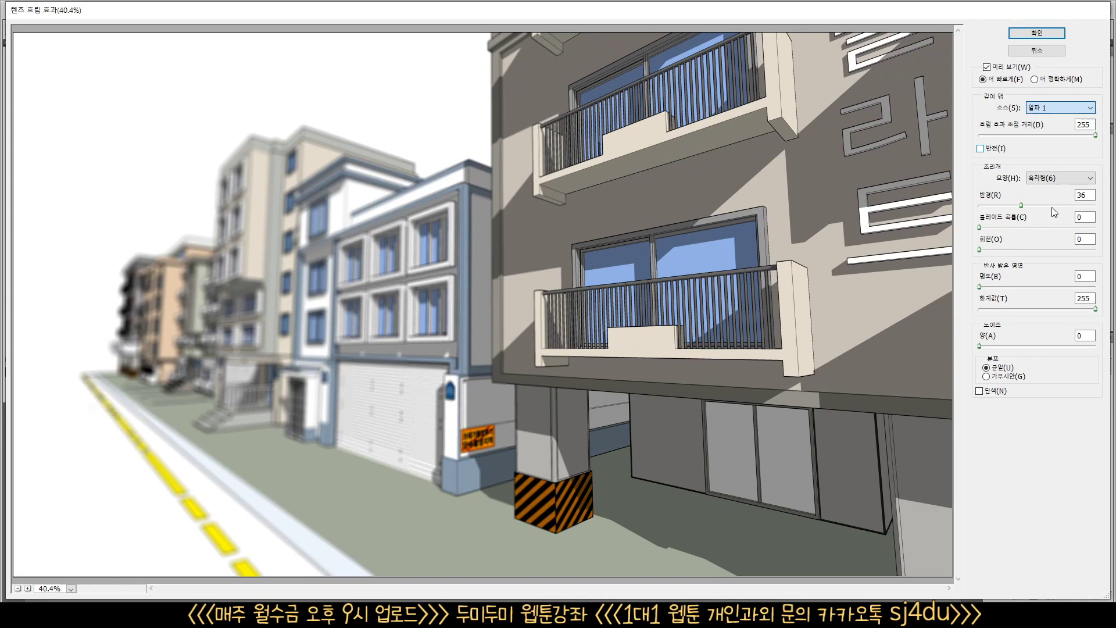
{"action": "left_click", "coordinate": [999, 206]}
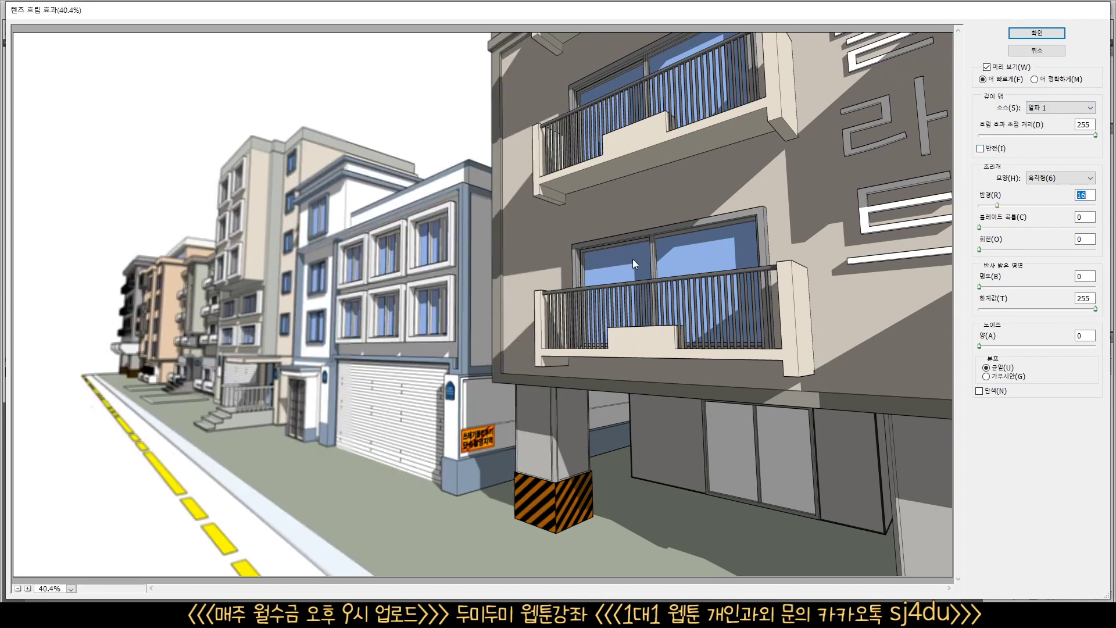
{"action": "left_click", "coordinate": [1050, 206]}
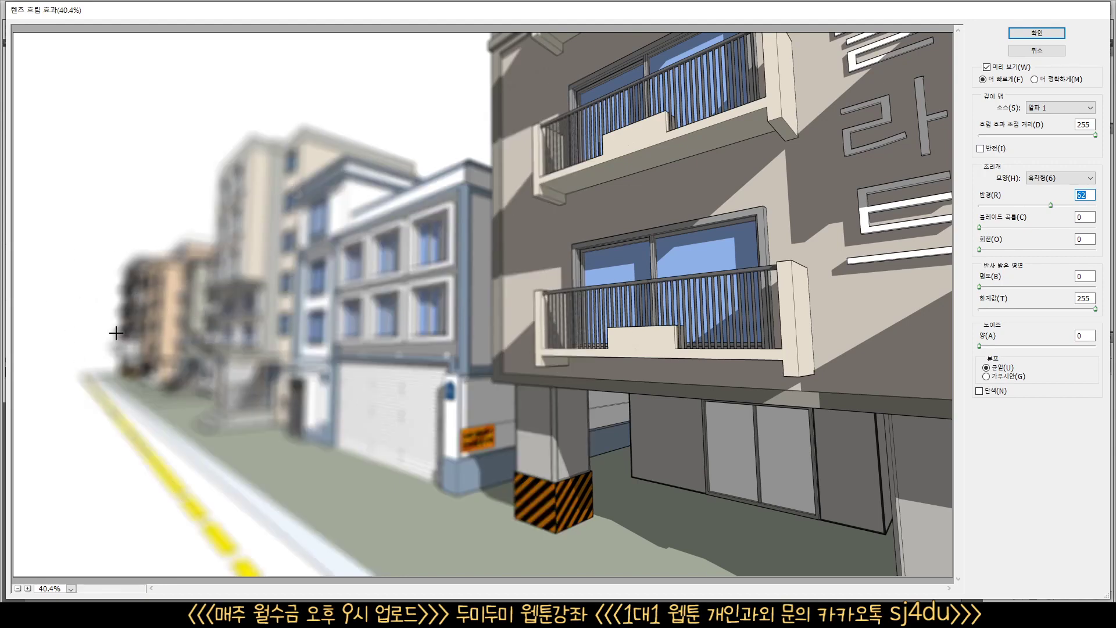
{"action": "left_click", "coordinate": [1032, 205]}
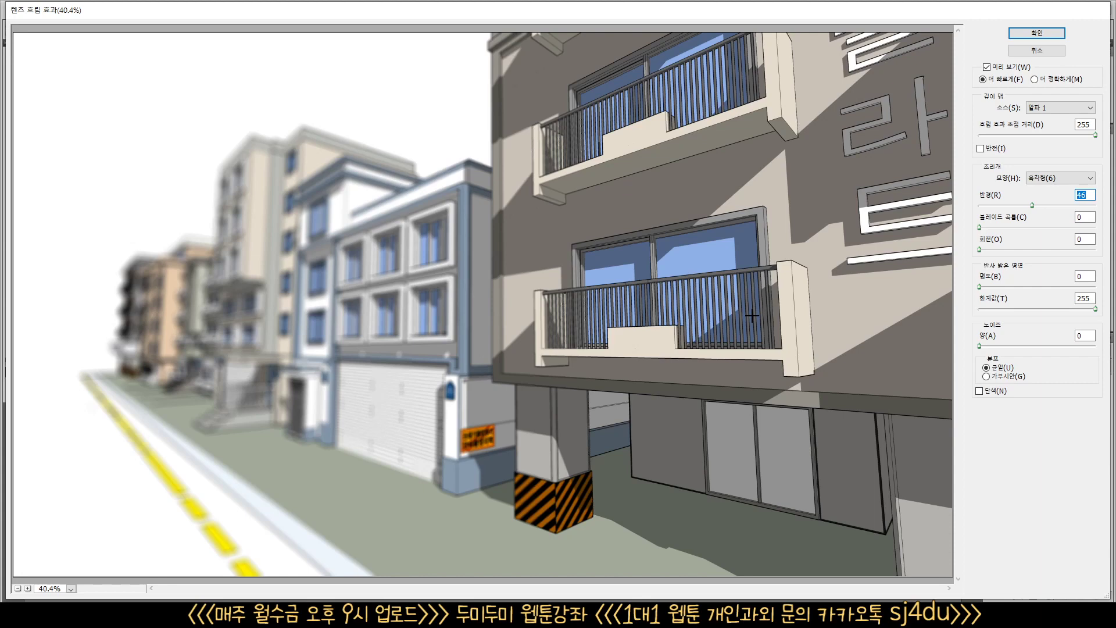
{"action": "left_click", "coordinate": [1027, 34]}
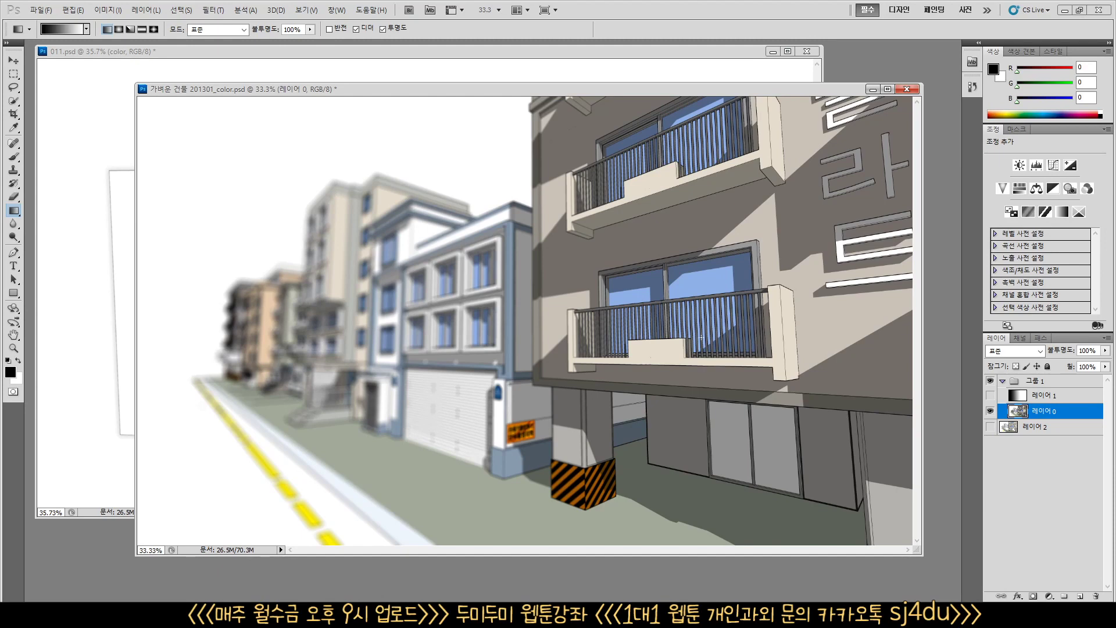
Step: Show 레이어 2 and toggle 레이어 0 and the gradient 레이어 1 to compare the blurred image with the original and the gradient
{"action": "left_click", "coordinate": [990, 427]}
{"action": "left_click", "coordinate": [989, 412]}
{"action": "left_click", "coordinate": [990, 412]}
{"action": "left_click", "coordinate": [990, 395]}
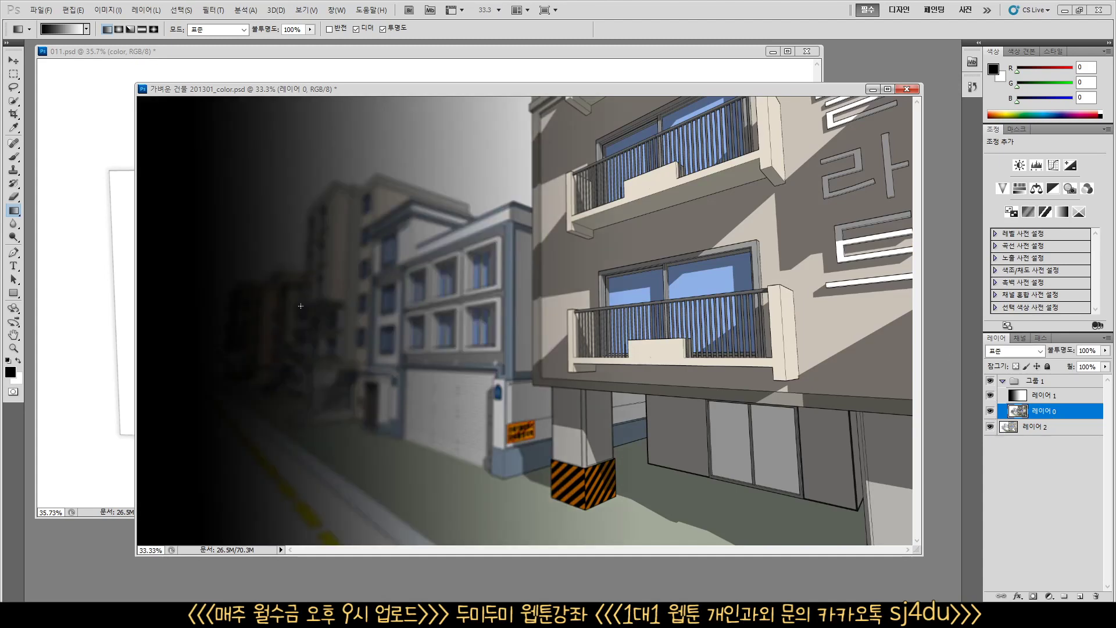
{"action": "left_click", "coordinate": [990, 395]}
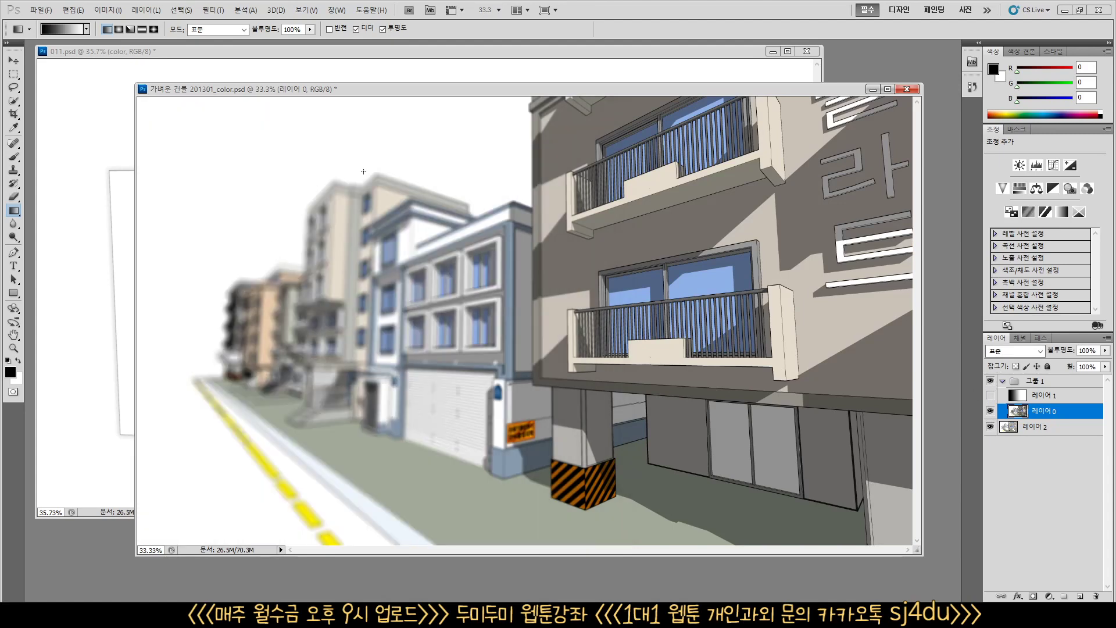
{"action": "left_click", "coordinate": [626, 62]}
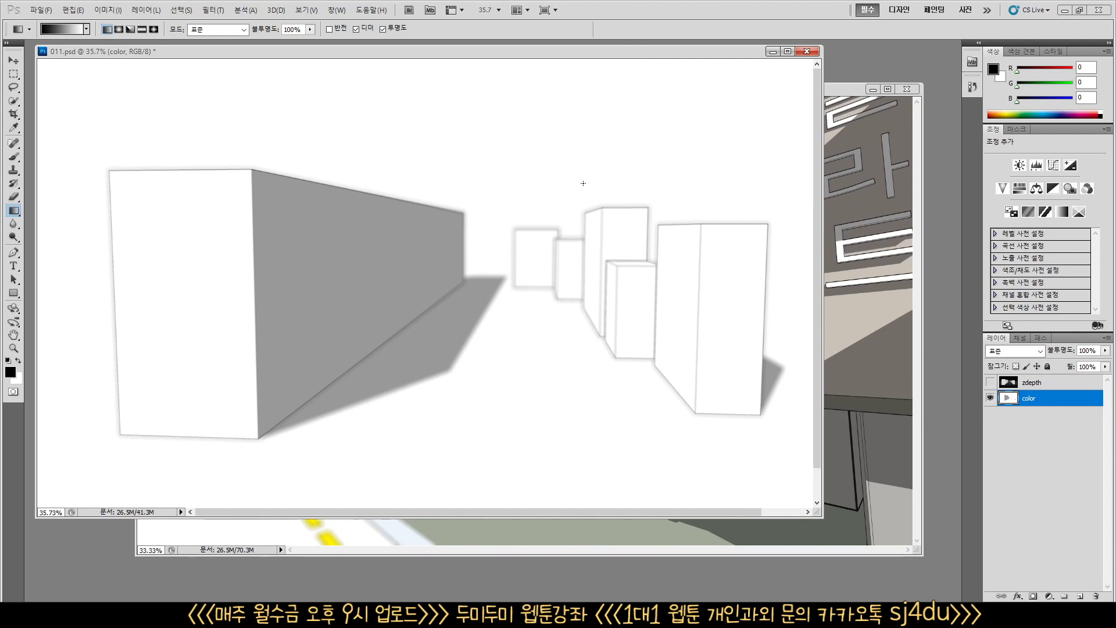
{"action": "left_click", "coordinate": [844, 89]}
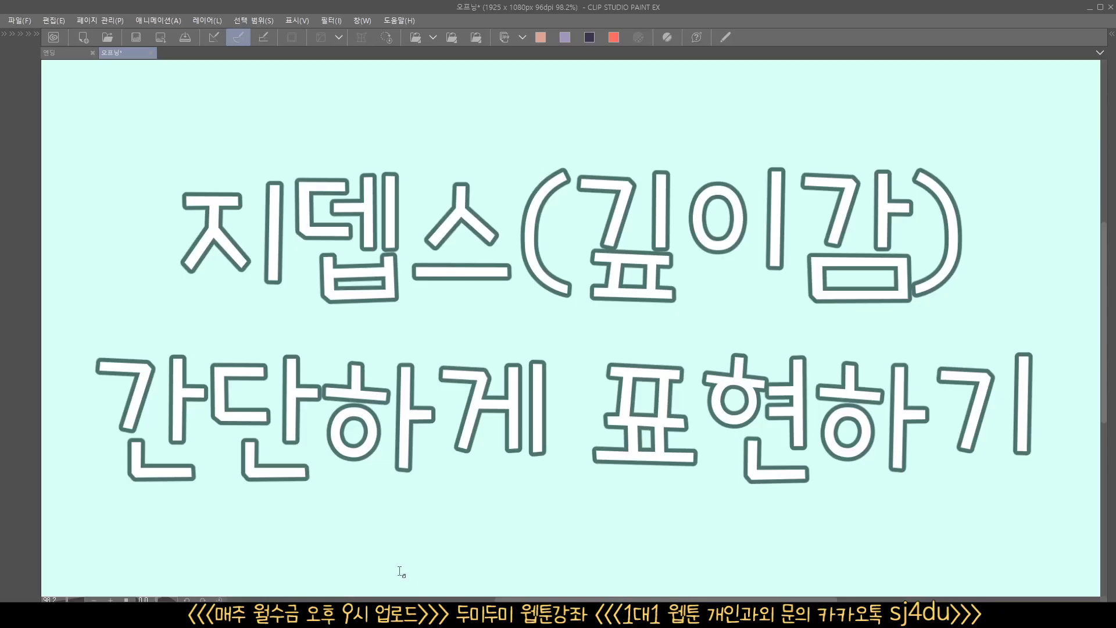
{"action": "left_click", "coordinate": [67, 54]}
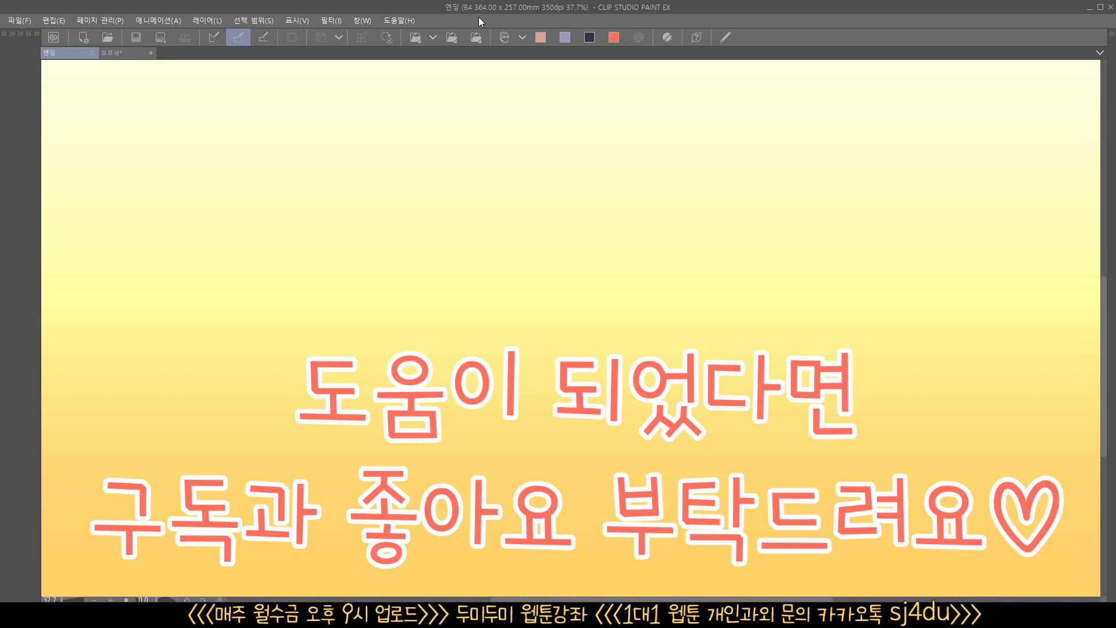
{"action": "left_click", "coordinate": [124, 54]}
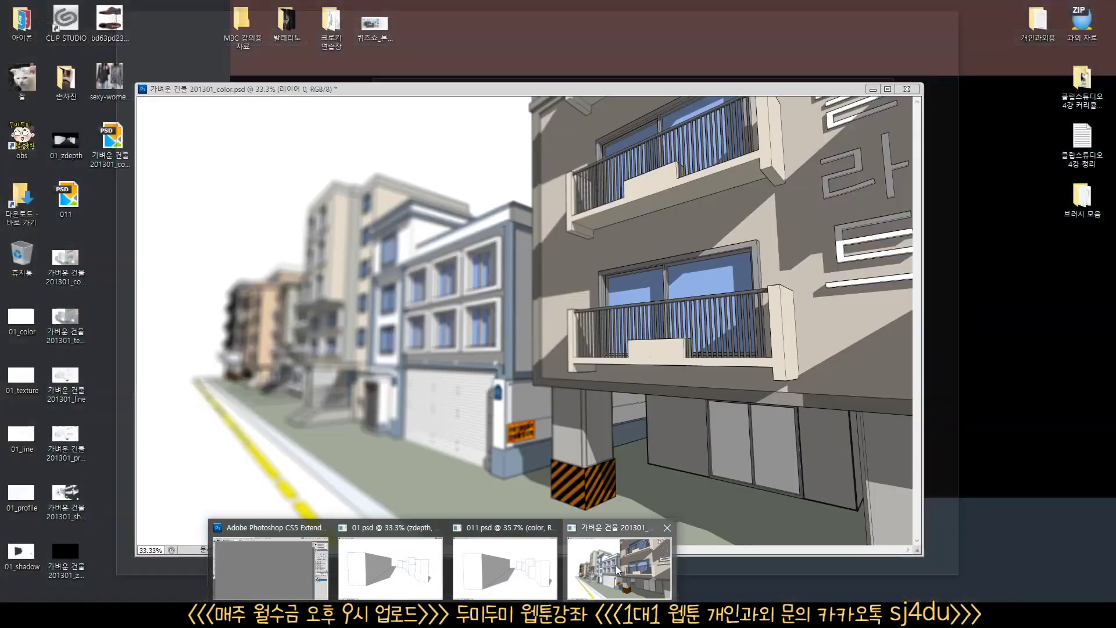
{"action": "left_click", "coordinate": [616, 565]}
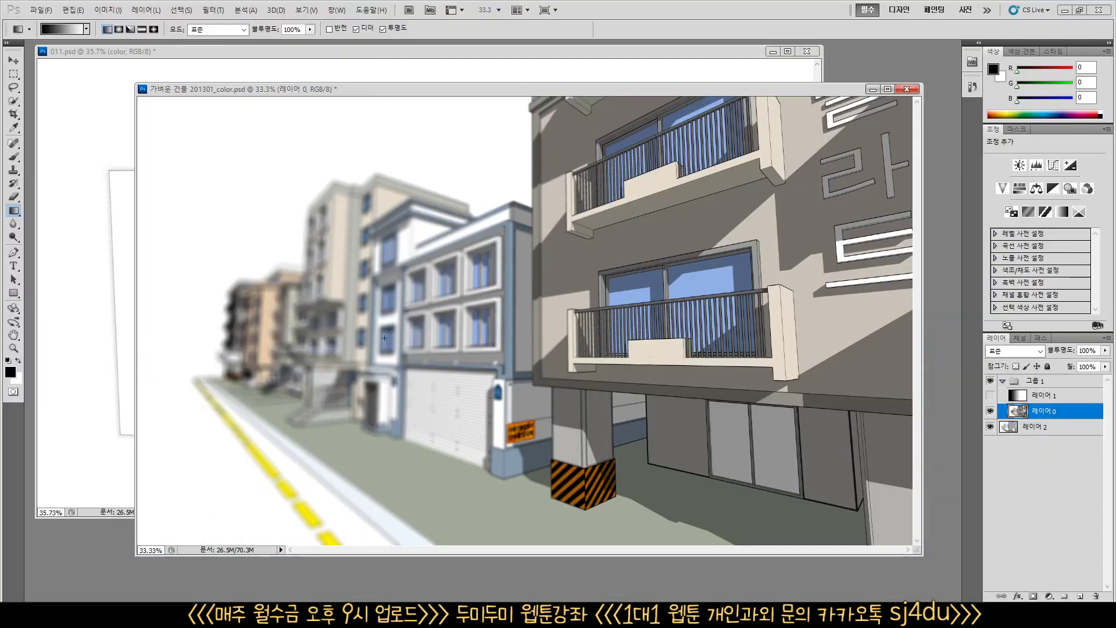
Step: Save 가벼운 건물 201301_color.psd, close the documents and quit Photoshop, discarding the changes to 011.psd and 01.psd
{"action": "key", "text": "ctrl+s"}
{"action": "left_click", "coordinate": [808, 54]}
{"action": "left_click", "coordinate": [589, 233]}
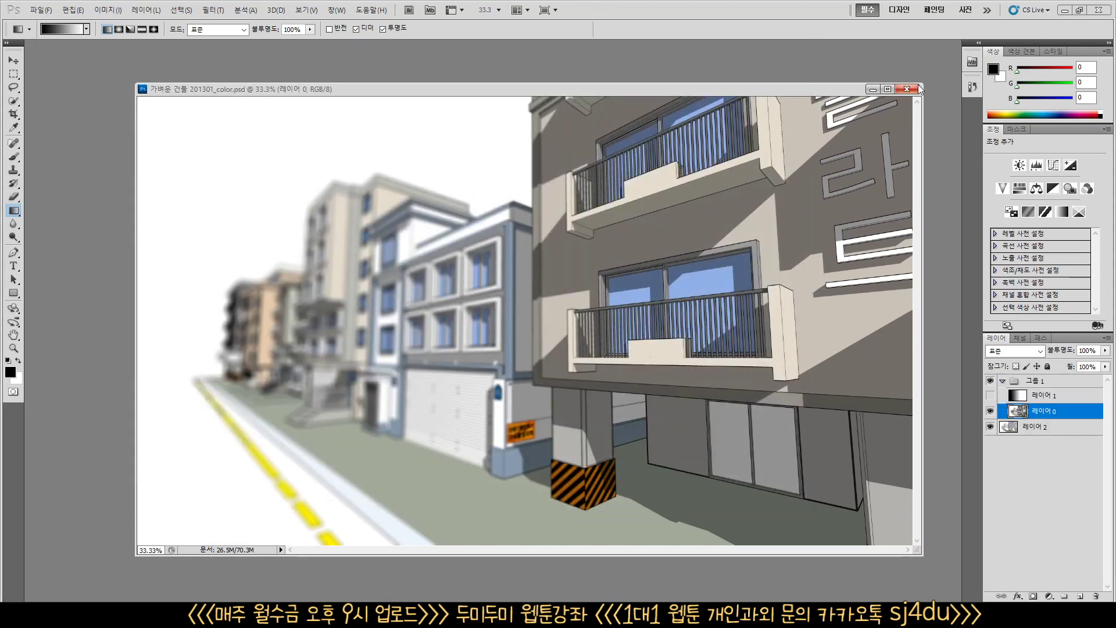
{"action": "left_click", "coordinate": [906, 89]}
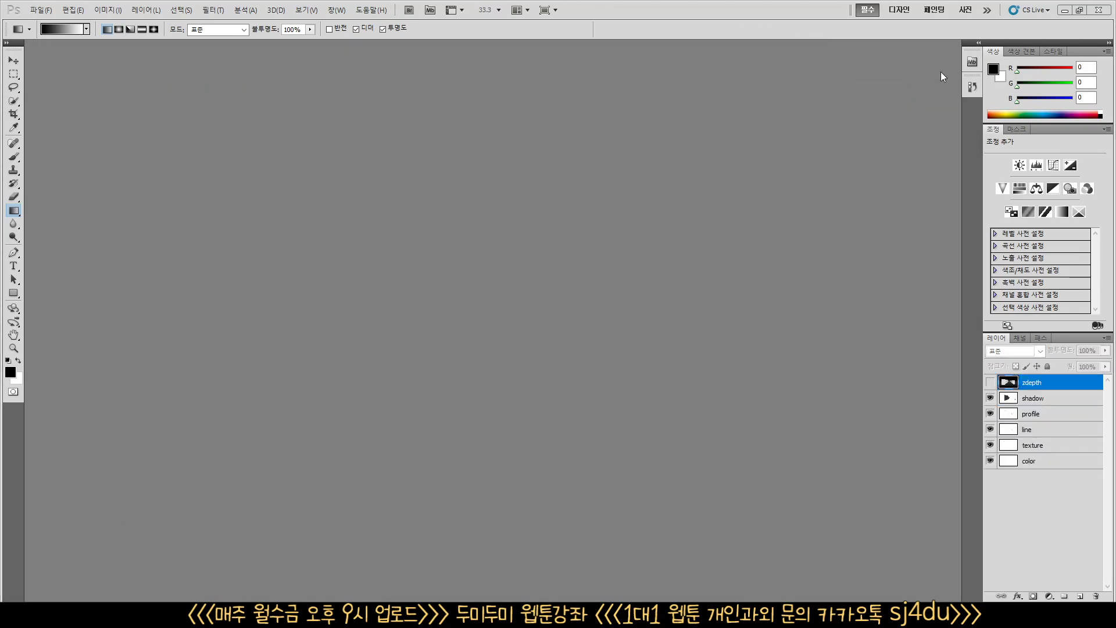
{"action": "left_click", "coordinate": [1104, 11]}
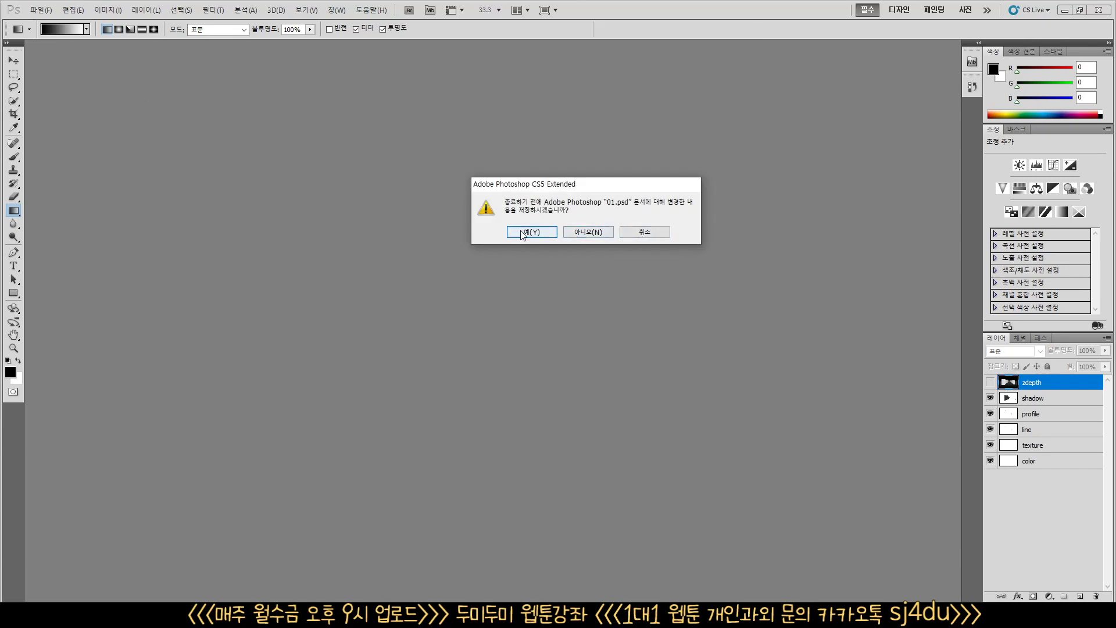
{"action": "left_click", "coordinate": [576, 229]}
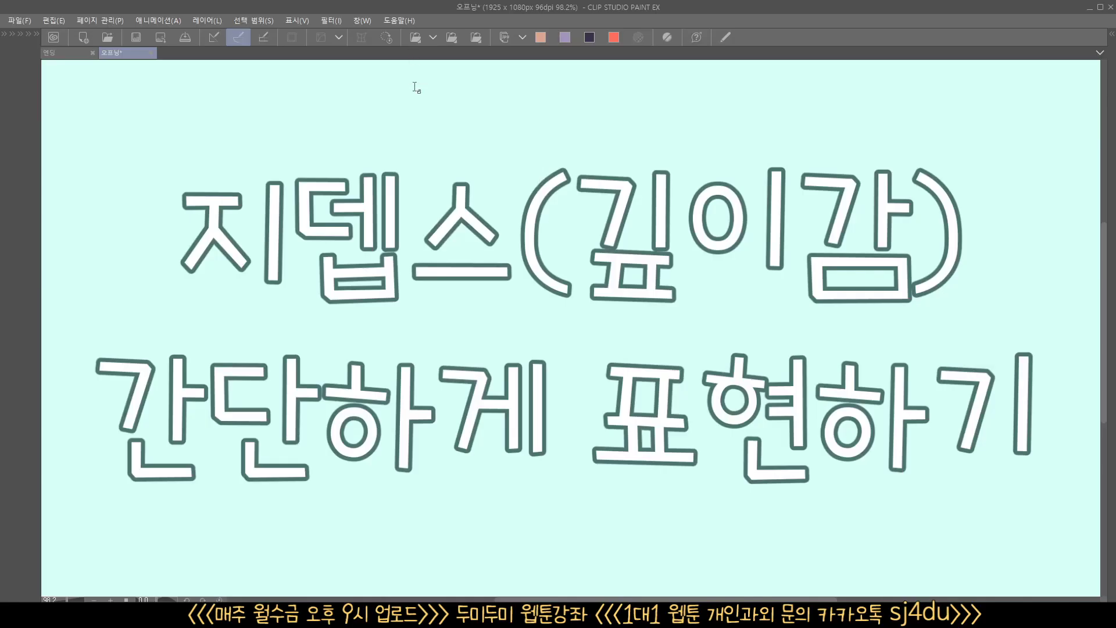
Step: Open the PSD version of 가벼운 건물 201301_color from the desktop in Clip Studio Paint
{"action": "left_click", "coordinate": [107, 37]}
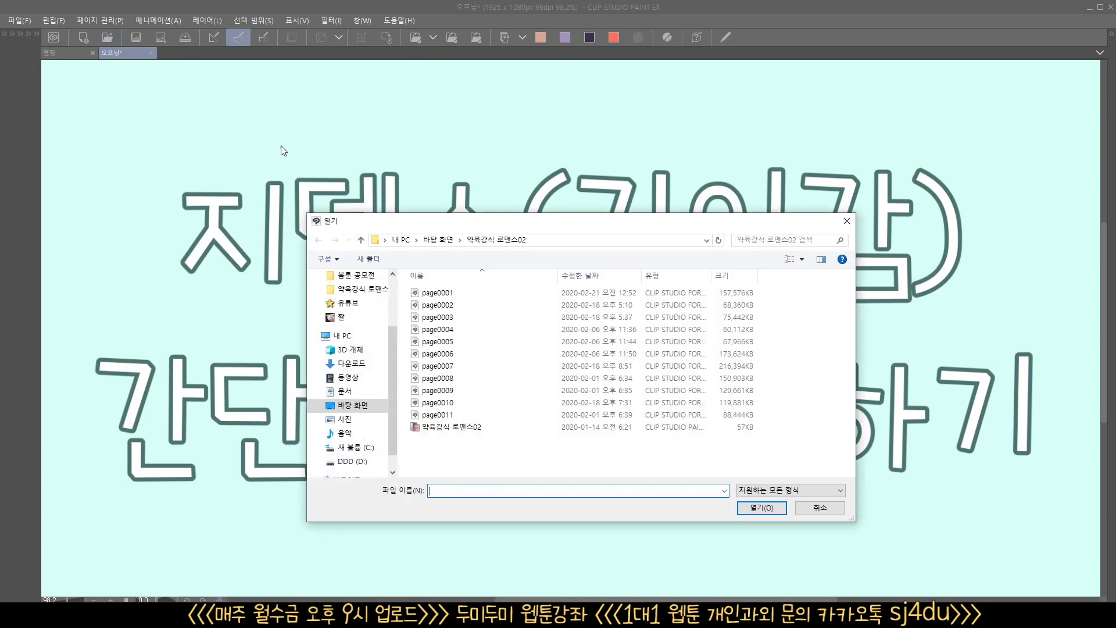
{"action": "left_click", "coordinate": [353, 405]}
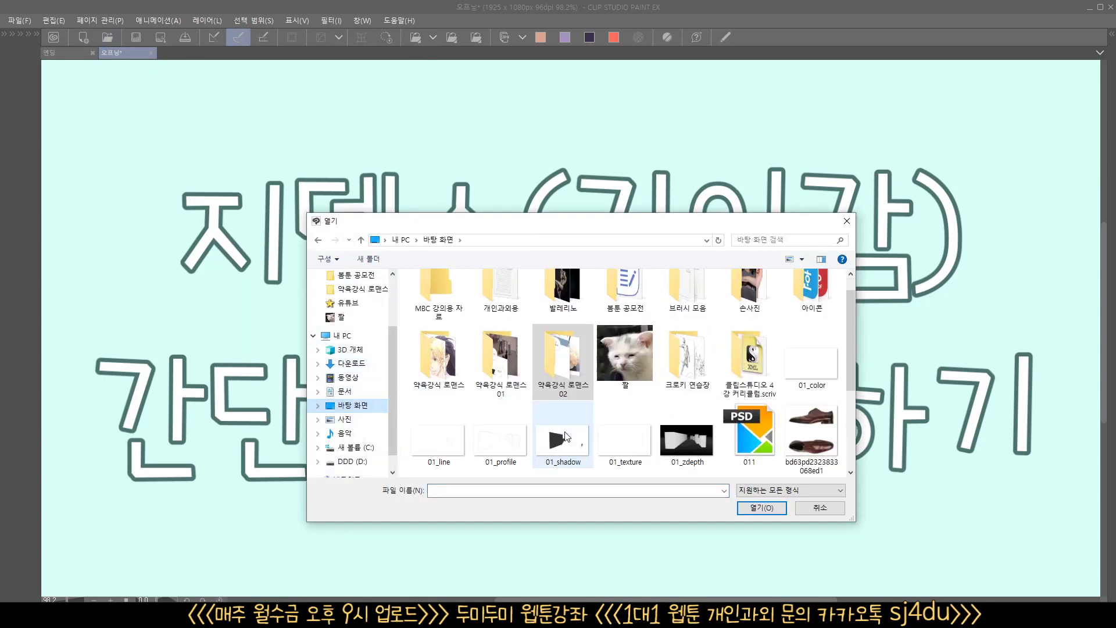
{"action": "scroll", "coordinate": [566, 436], "scroll_direction": "down", "scroll_amount": 3}
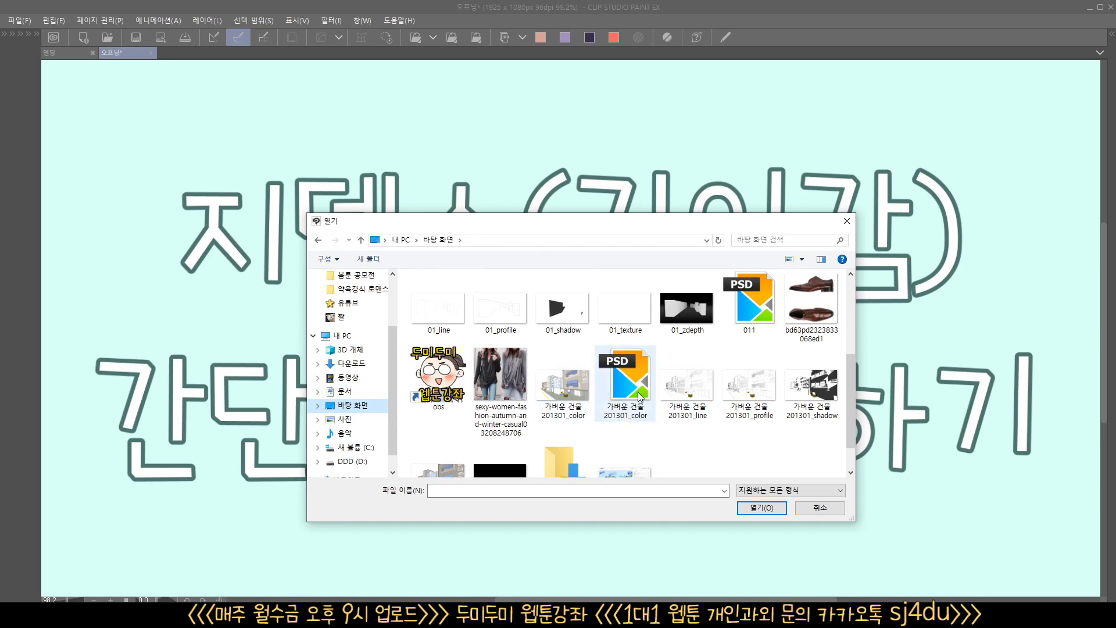
{"action": "double_click", "coordinate": [622, 381]}
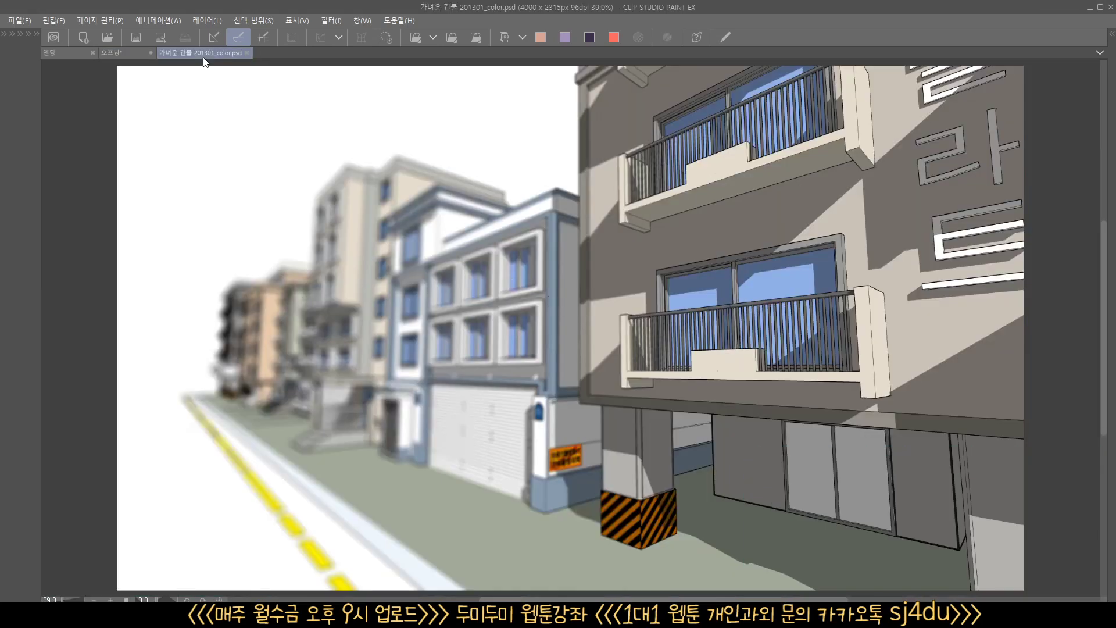
Step: Examine the 알파 1 layer's gradient over the building image and view the blurred picture with the palettes hidden
{"action": "key", "text": "Tab"}
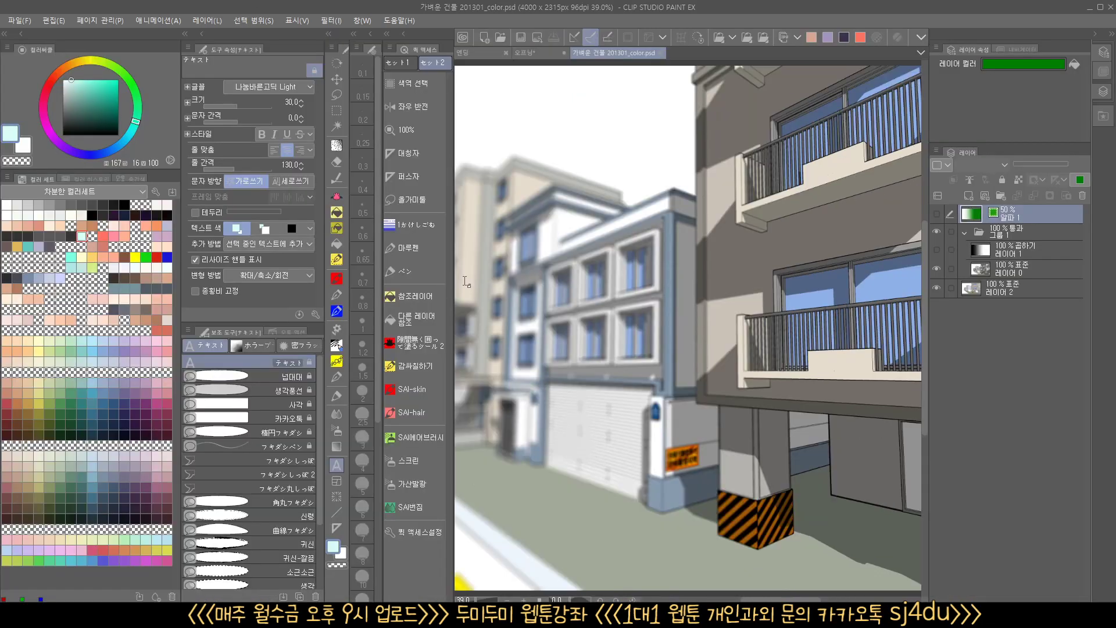
{"action": "key", "text": "Tab"}
{"action": "key", "text": "Tab"}
{"action": "left_click", "coordinate": [939, 214]}
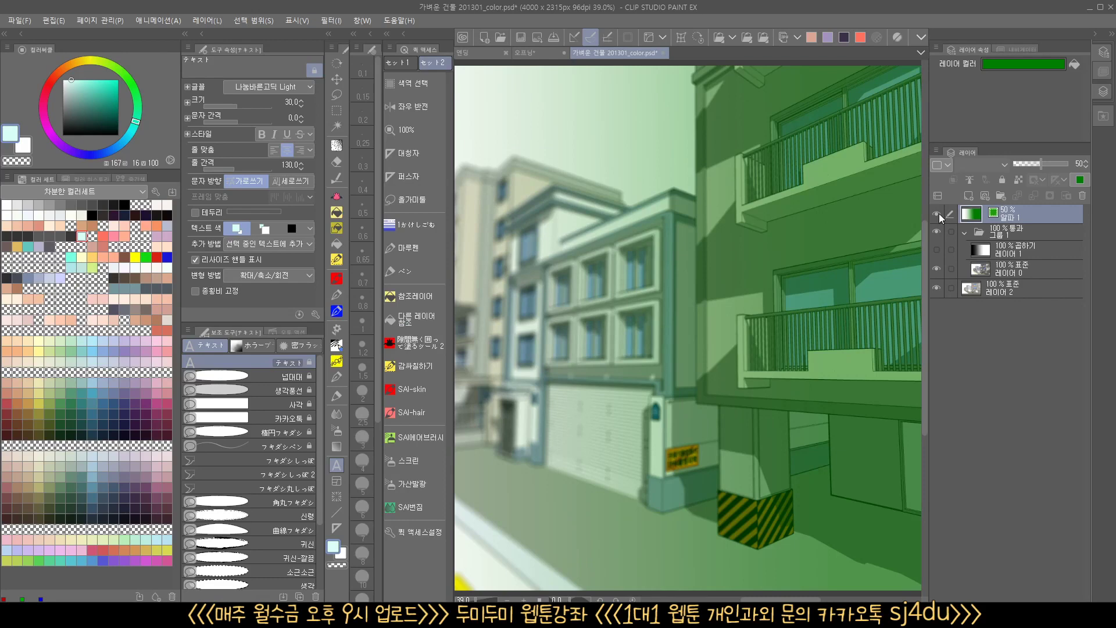
{"action": "left_click", "coordinate": [940, 214]}
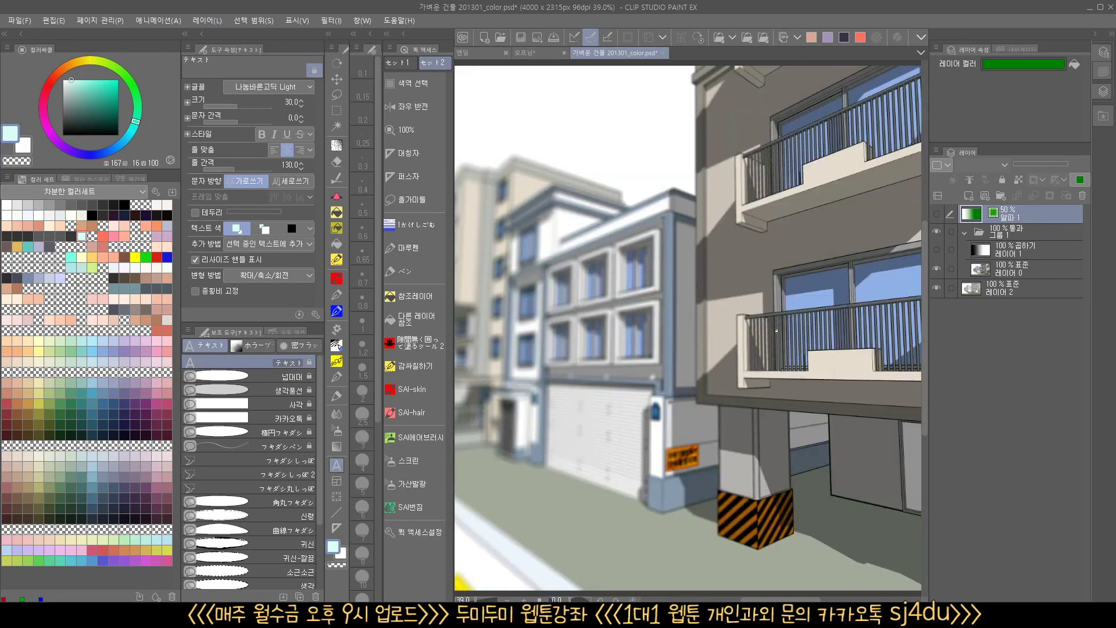
{"action": "key", "text": "Tab"}
{"action": "scroll", "coordinate": [632, 357], "scroll_direction": "down", "scroll_amount": 3}
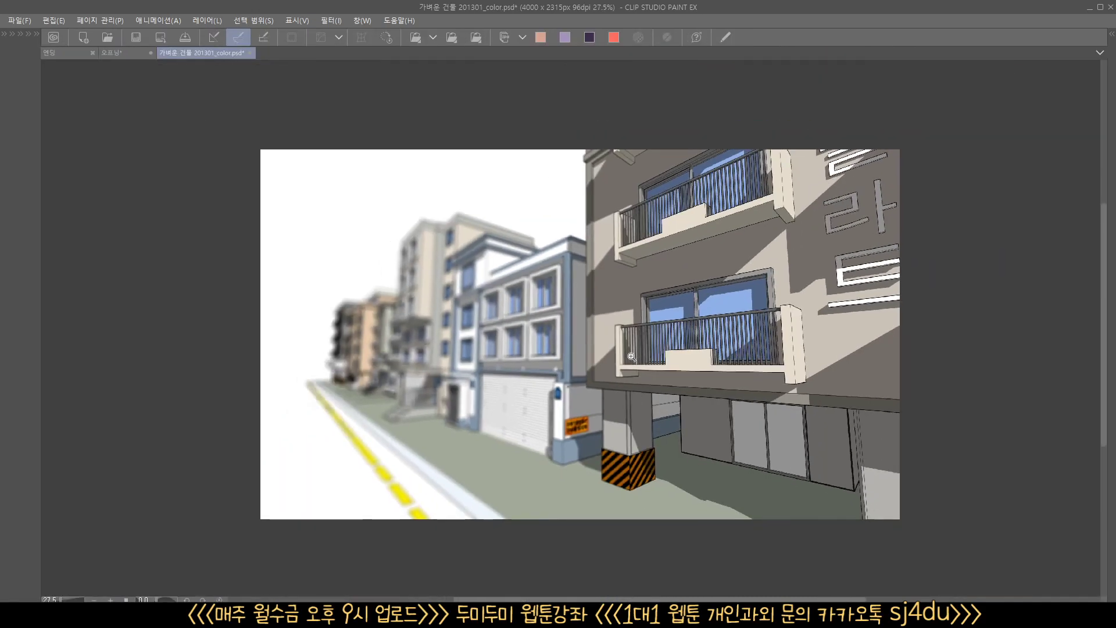
{"action": "left_click_drag", "start_coordinate": [631, 357], "coordinate": [569, 377]}
{"action": "scroll", "coordinate": [564, 376], "scroll_direction": "up", "scroll_amount": 2}
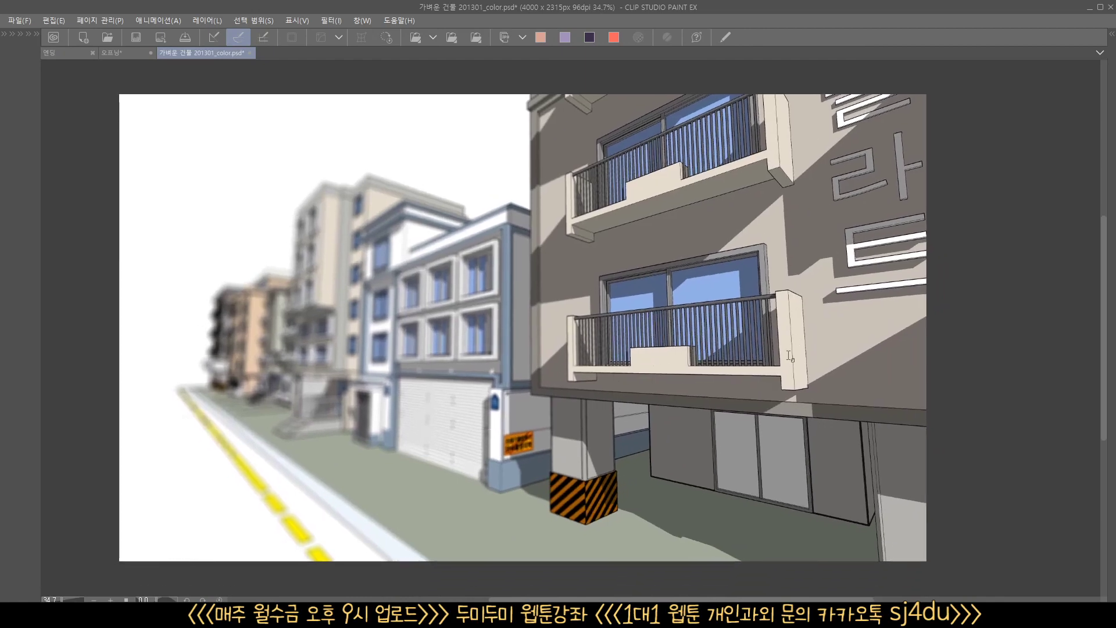
Step: Add a new raster layer above 알파 1 and set its blend mode to 스크린
{"action": "key", "text": "Tab"}
{"action": "left_click", "coordinate": [969, 195]}
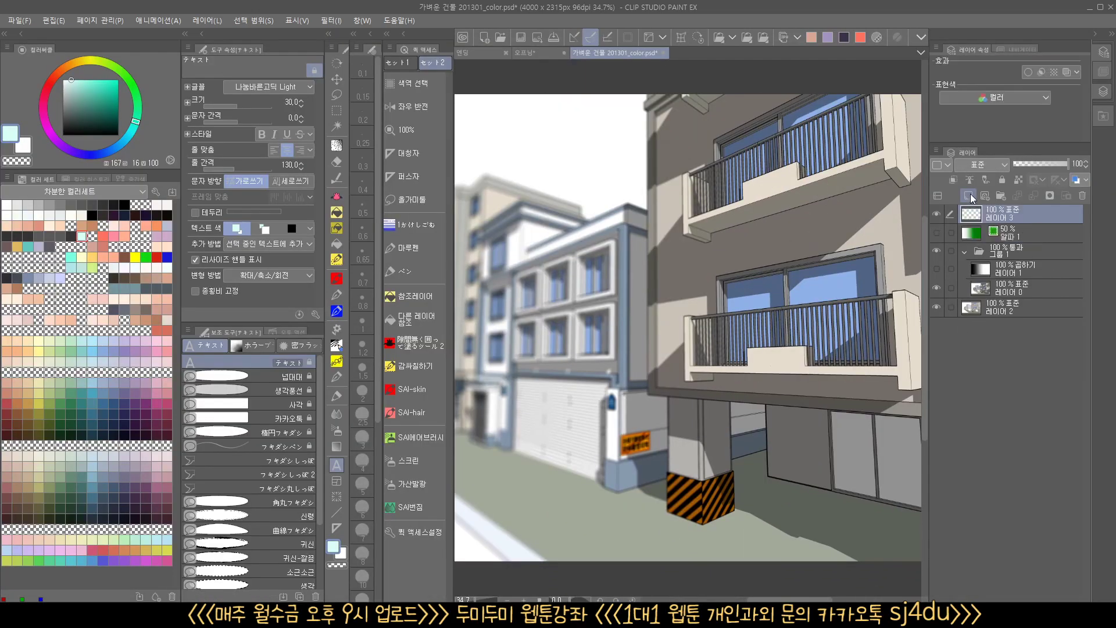
{"action": "left_click", "coordinate": [982, 164]}
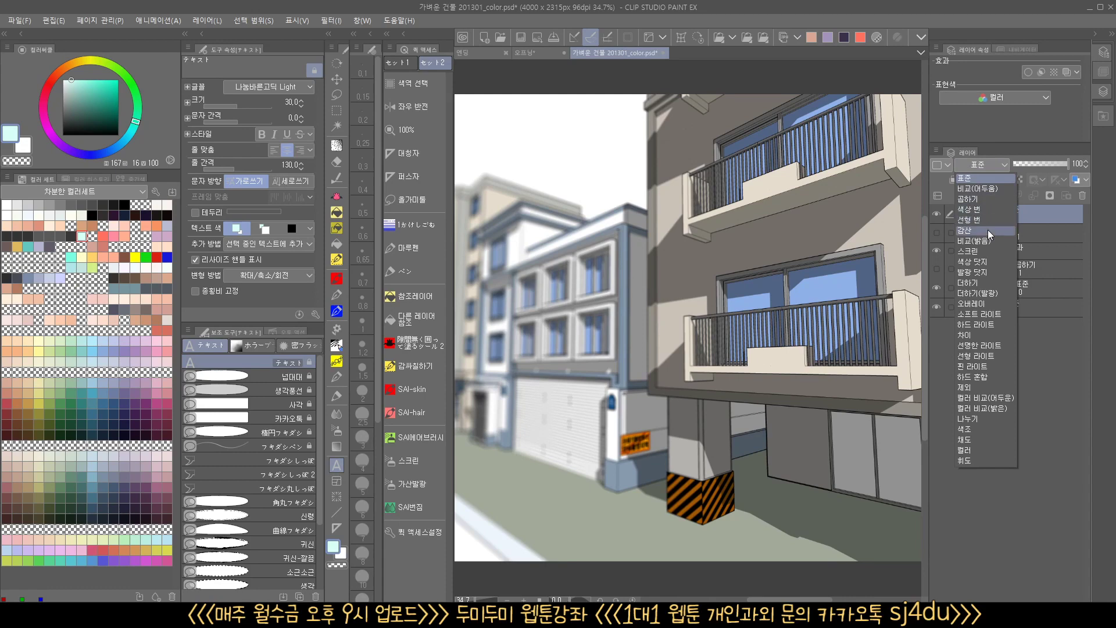
{"action": "left_click", "coordinate": [987, 251]}
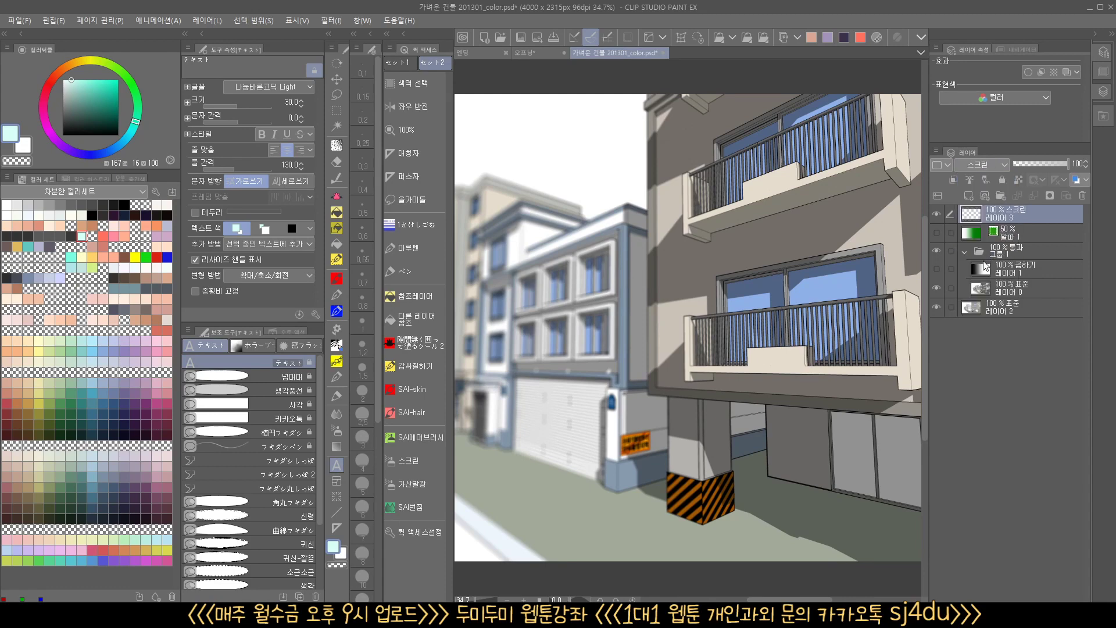
Step: Draw a light orange 描画色から透明色 gradient on 레이어 3, diagonally from the sky above the distant buildings to the nearest building
{"action": "left_click", "coordinate": [336, 447]}
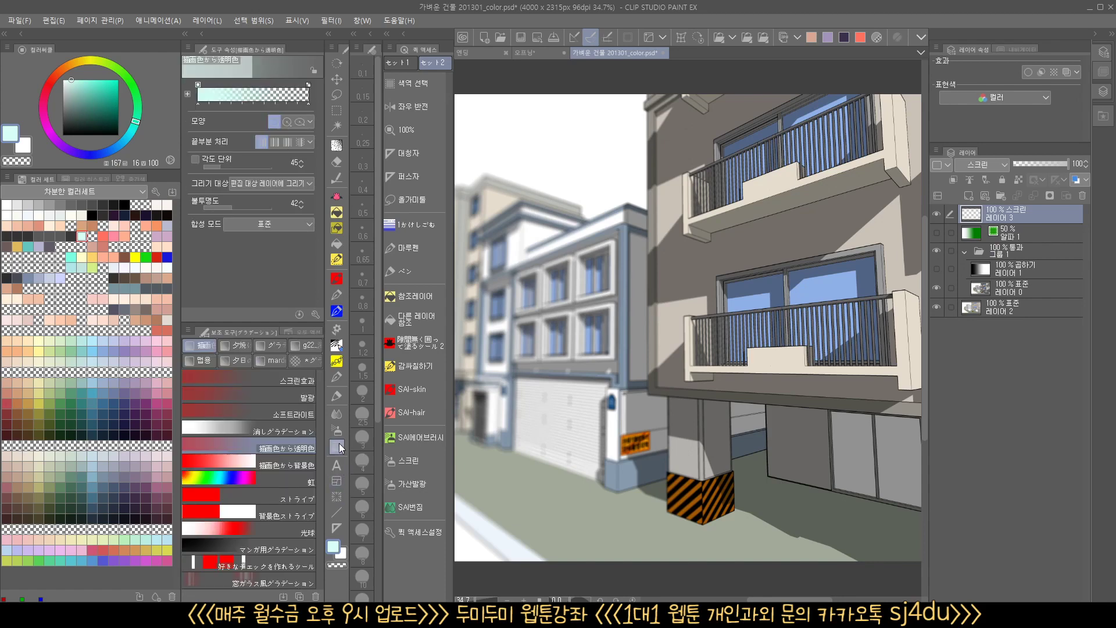
{"action": "left_click", "coordinate": [265, 451]}
{"action": "left_click", "coordinate": [92, 257]}
{"action": "scroll", "coordinate": [650, 268], "scroll_direction": "down", "scroll_amount": 3}
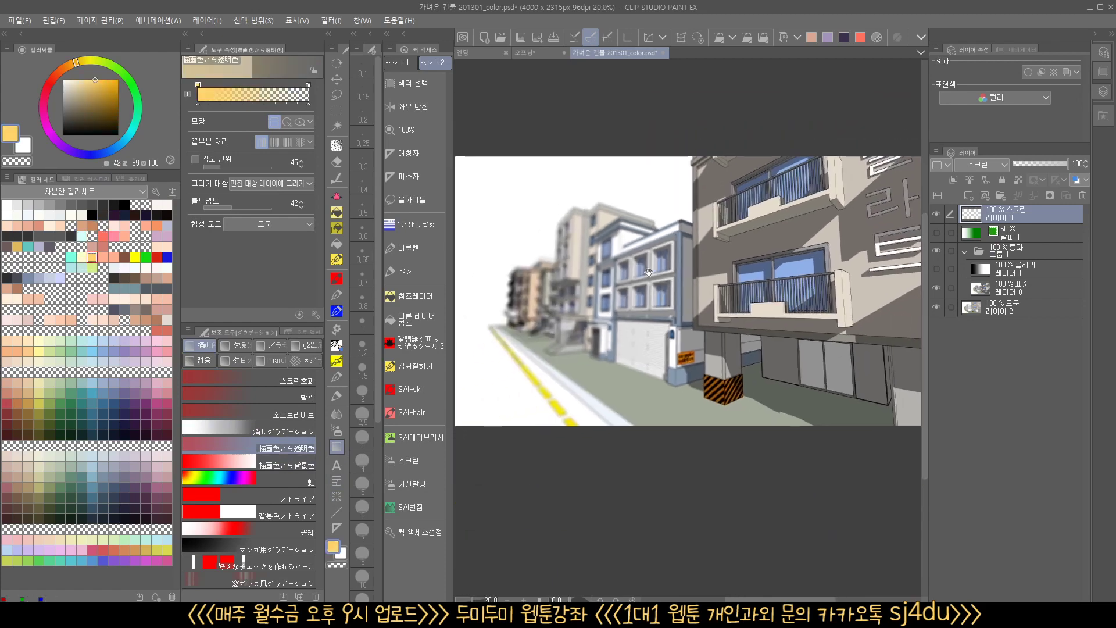
{"action": "left_click_drag", "start_coordinate": [512, 150], "coordinate": [783, 335]}
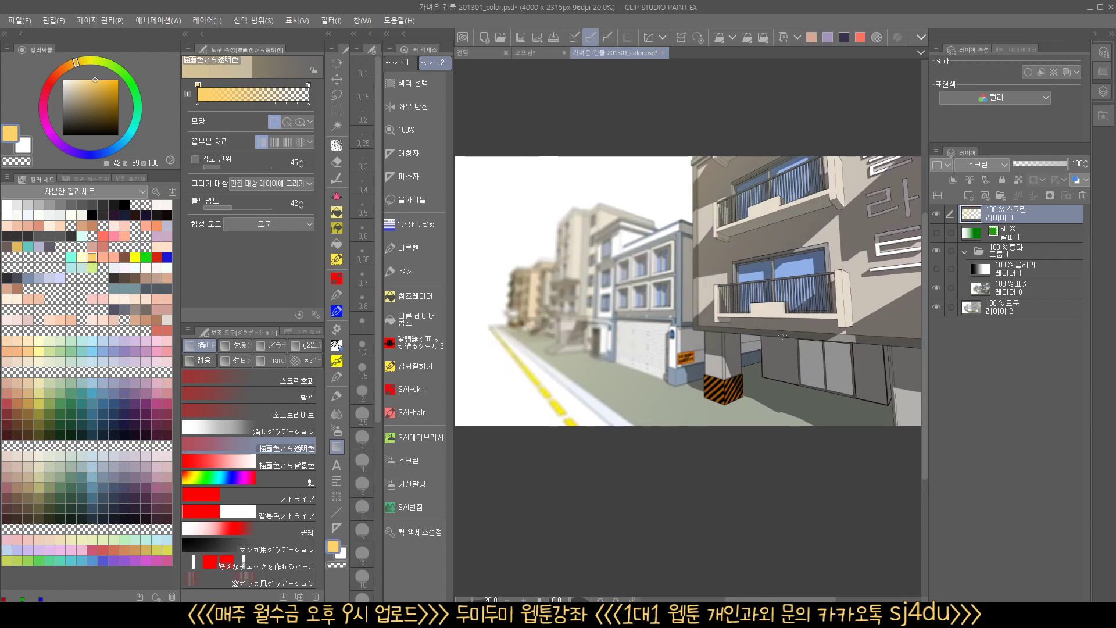
Step: Add another diagonal light orange gradient on 레이어 3, from the sky down to the nearest building's ground-floor windows
{"action": "left_click_drag", "start_coordinate": [547, 120], "coordinate": [844, 374]}
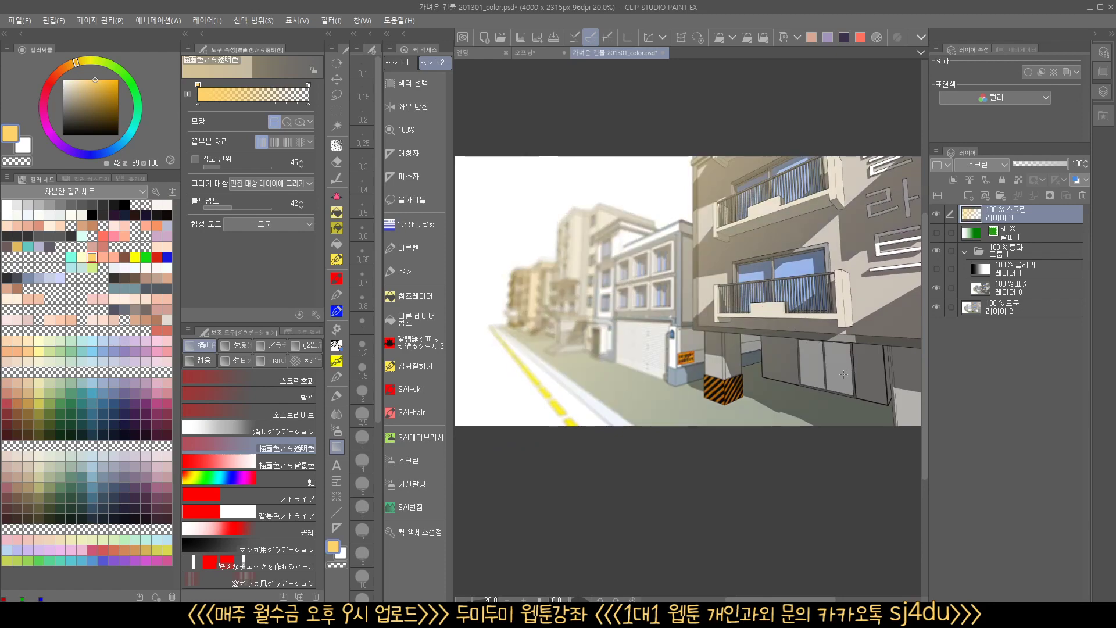
{"action": "scroll", "coordinate": [826, 378], "scroll_direction": "up", "scroll_amount": 1}
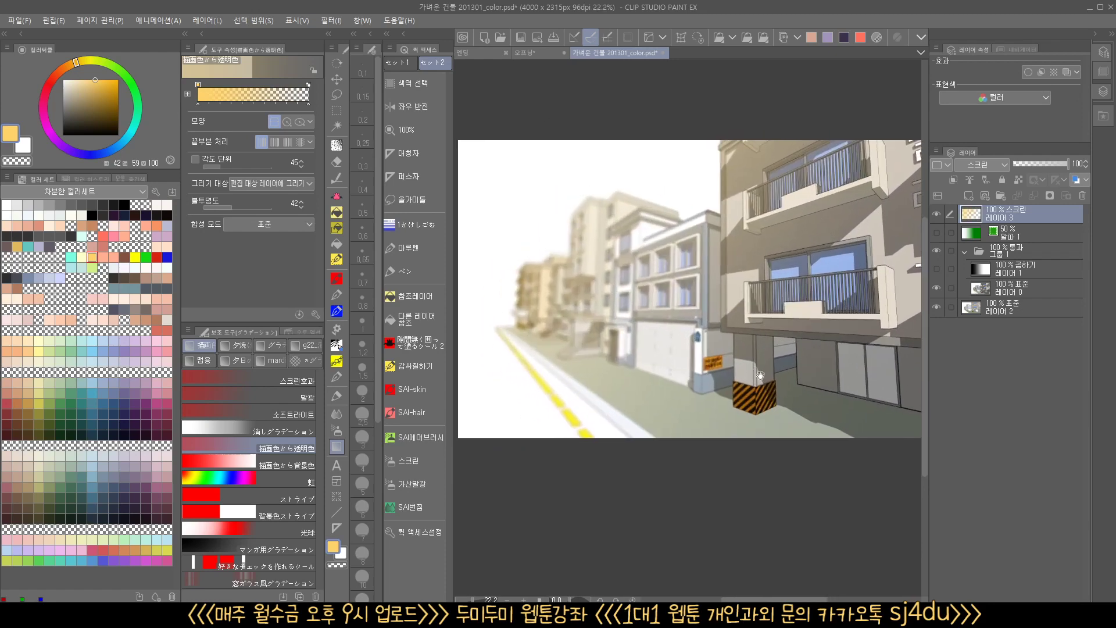
Step: Add a new raster layer above 레이어 3 and set its blend mode to 스크린
{"action": "left_click", "coordinate": [969, 195]}
{"action": "left_click", "coordinate": [988, 166]}
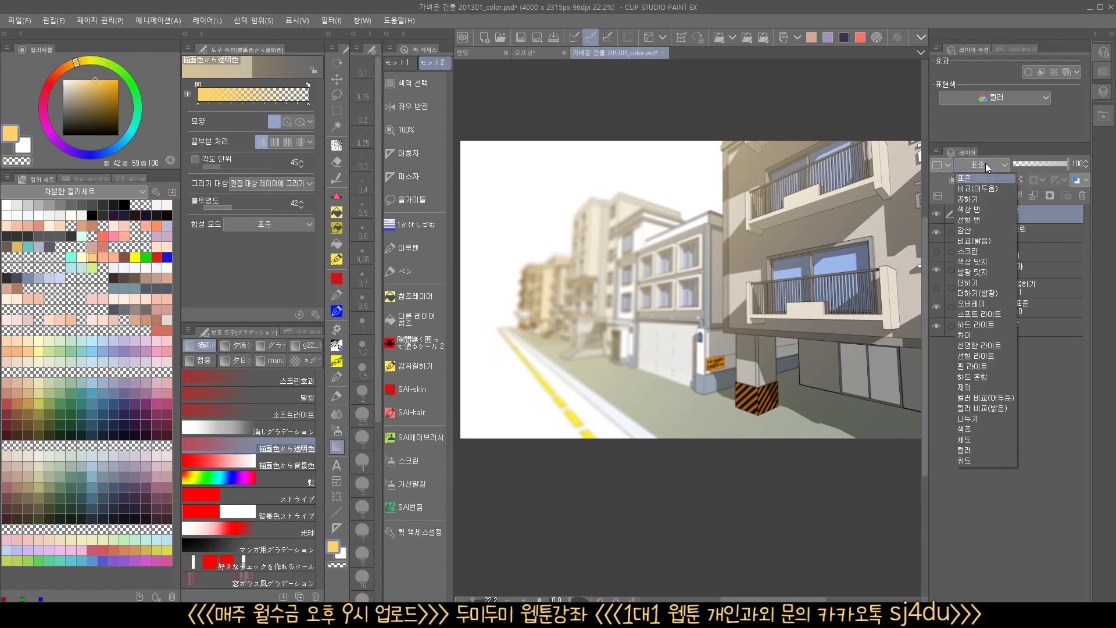
{"action": "left_click", "coordinate": [983, 244]}
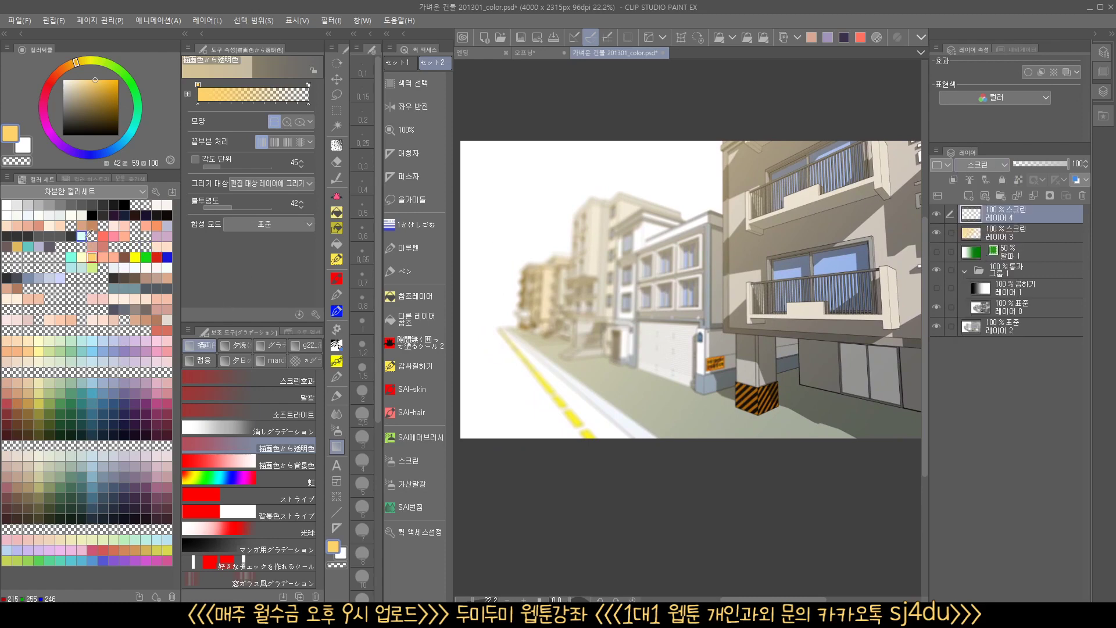
Step: Hide 레이어 3 and draw a mint gradient on 레이어 4, diagonally from the sky above the distant buildings to the nearest building
{"action": "left_click", "coordinate": [71, 257]}
{"action": "scroll", "coordinate": [562, 289], "scroll_direction": "down", "scroll_amount": 1}
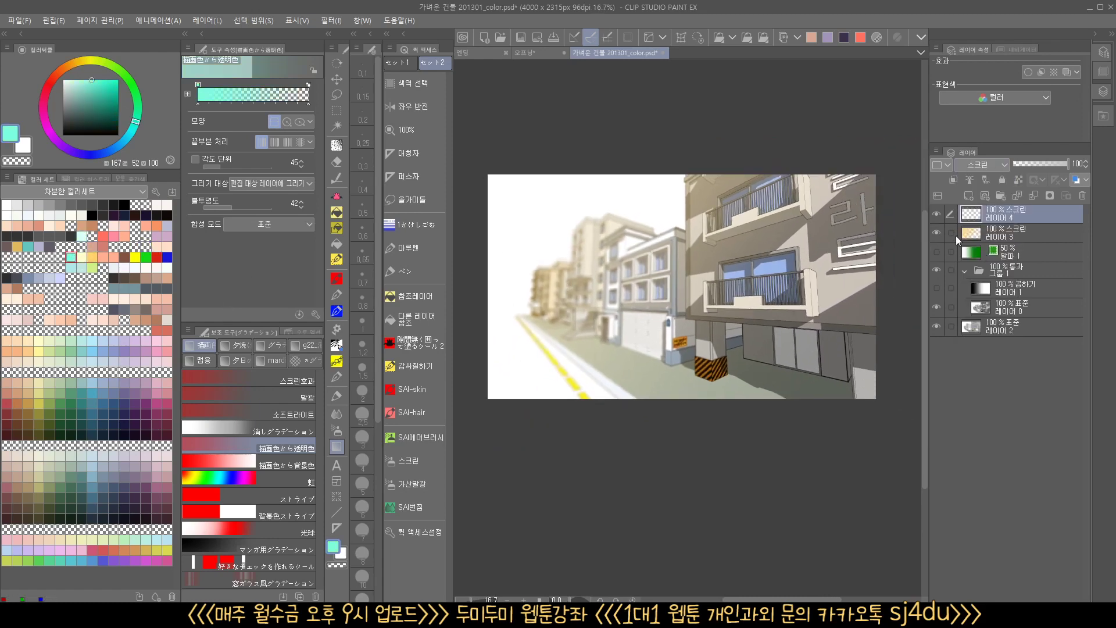
{"action": "left_click", "coordinate": [936, 233]}
{"action": "left_click_drag", "start_coordinate": [578, 169], "coordinate": [796, 321]}
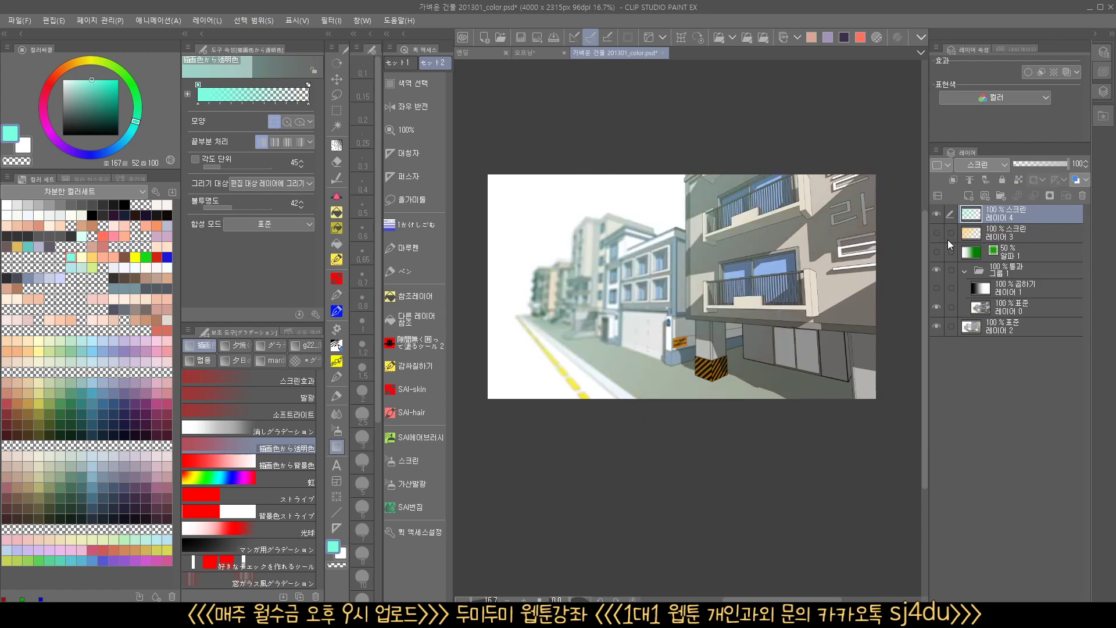
Step: Compare the orange 레이어 3 and mint 레이어 4 gradients by alternating their visibility, and examine the mint result on the buildings
{"action": "left_click", "coordinate": [936, 214]}
{"action": "left_click", "coordinate": [936, 233]}
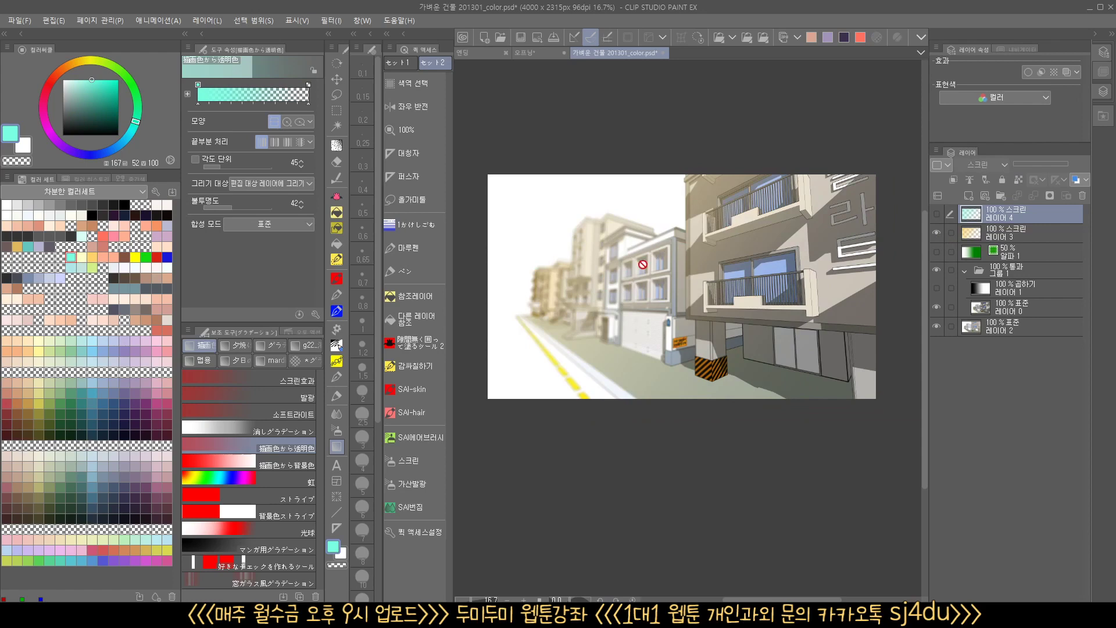
{"action": "left_click", "coordinate": [936, 233]}
{"action": "left_click", "coordinate": [936, 214]}
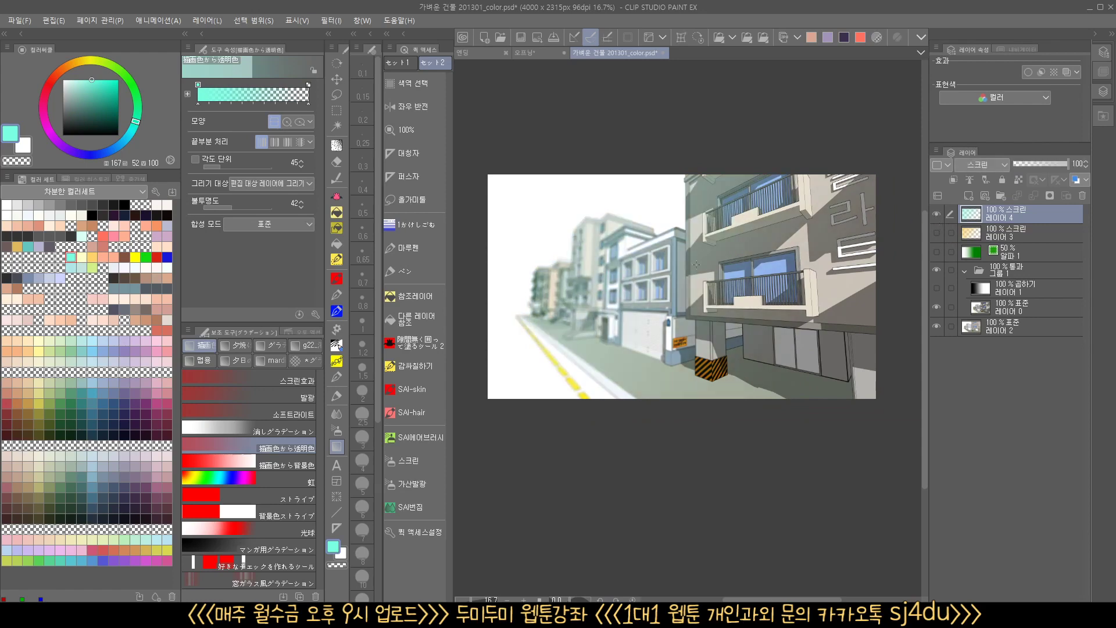
{"action": "scroll", "coordinate": [599, 292], "scroll_direction": "up", "scroll_amount": 4}
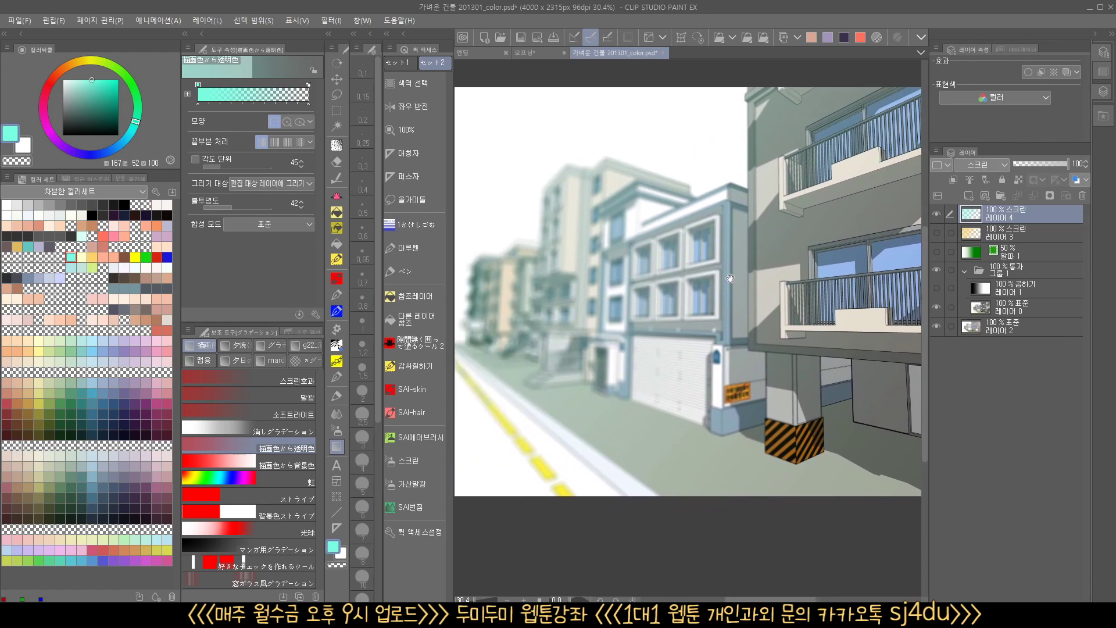
{"action": "scroll", "coordinate": [731, 279], "scroll_direction": "up", "scroll_amount": 2}
{"action": "scroll", "coordinate": [751, 271], "scroll_direction": "down", "scroll_amount": 2}
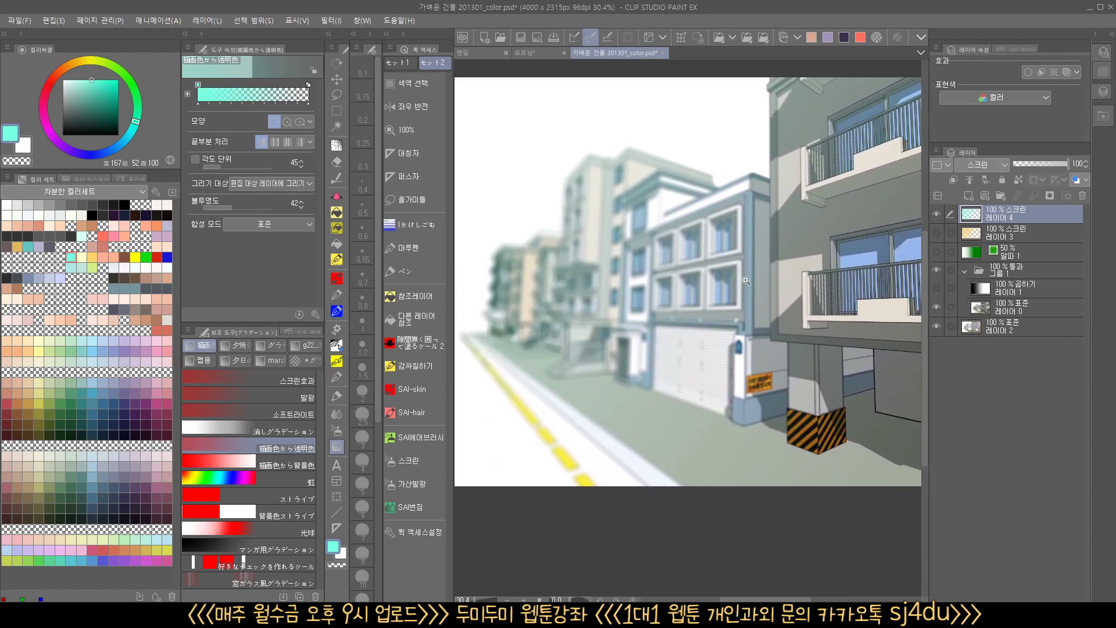
{"action": "scroll", "coordinate": [734, 277], "scroll_direction": "down", "scroll_amount": 2}
{"action": "left_click_drag", "start_coordinate": [668, 260], "coordinate": [652, 264]}
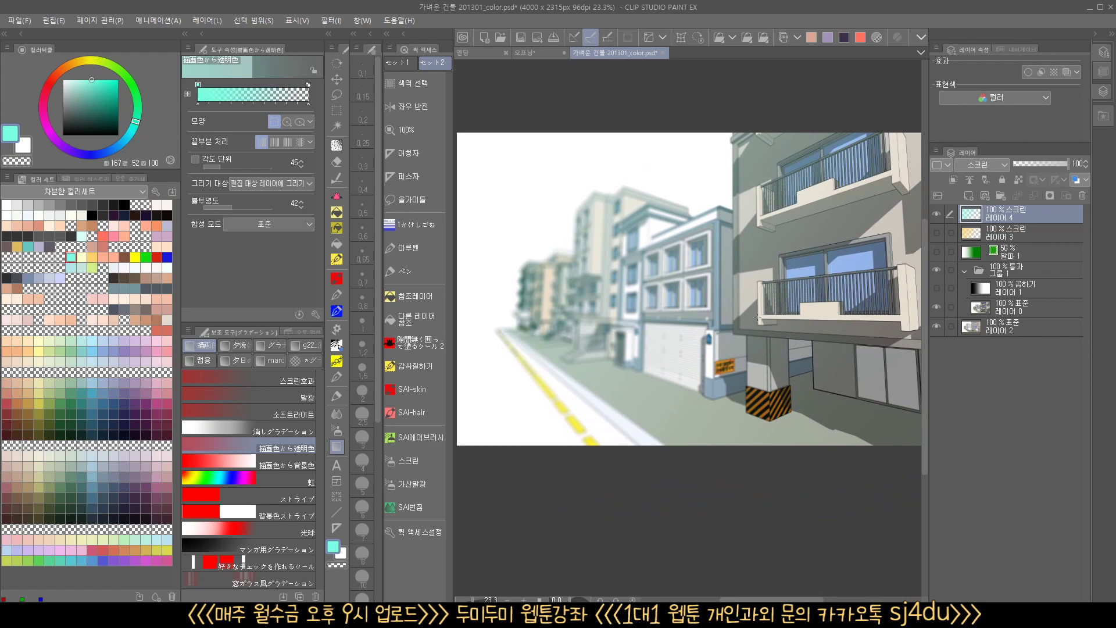
{"action": "left_click_drag", "start_coordinate": [736, 317], "coordinate": [726, 319]}
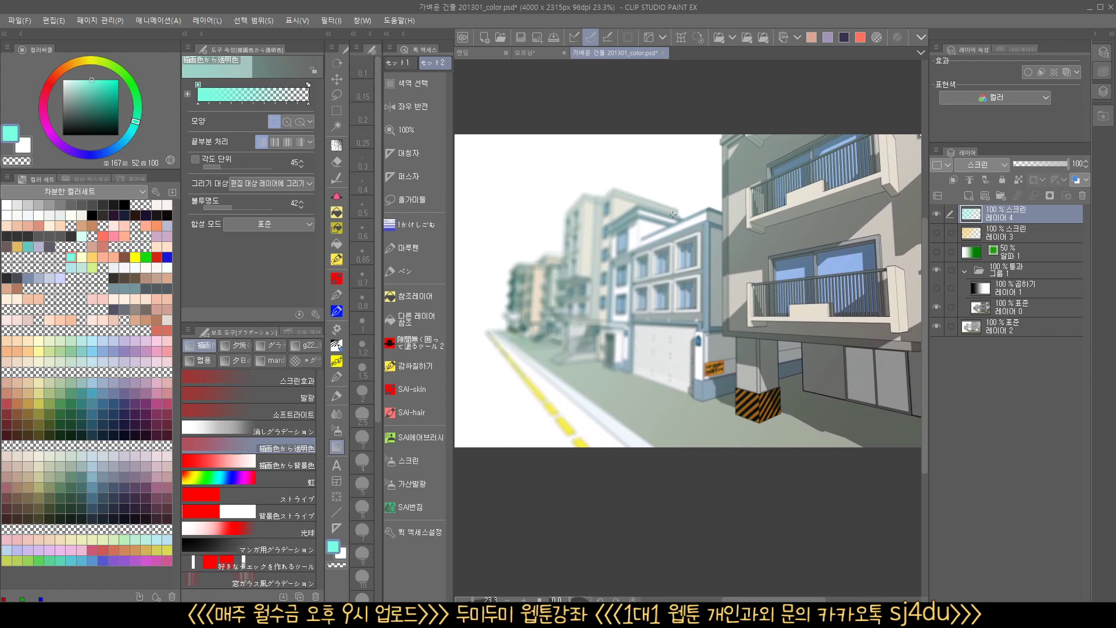
Step: Compare the two Screen gradients separately and combined, leaving both 레이어 3 and 레이어 4 visible
{"action": "left_click", "coordinate": [937, 234]}
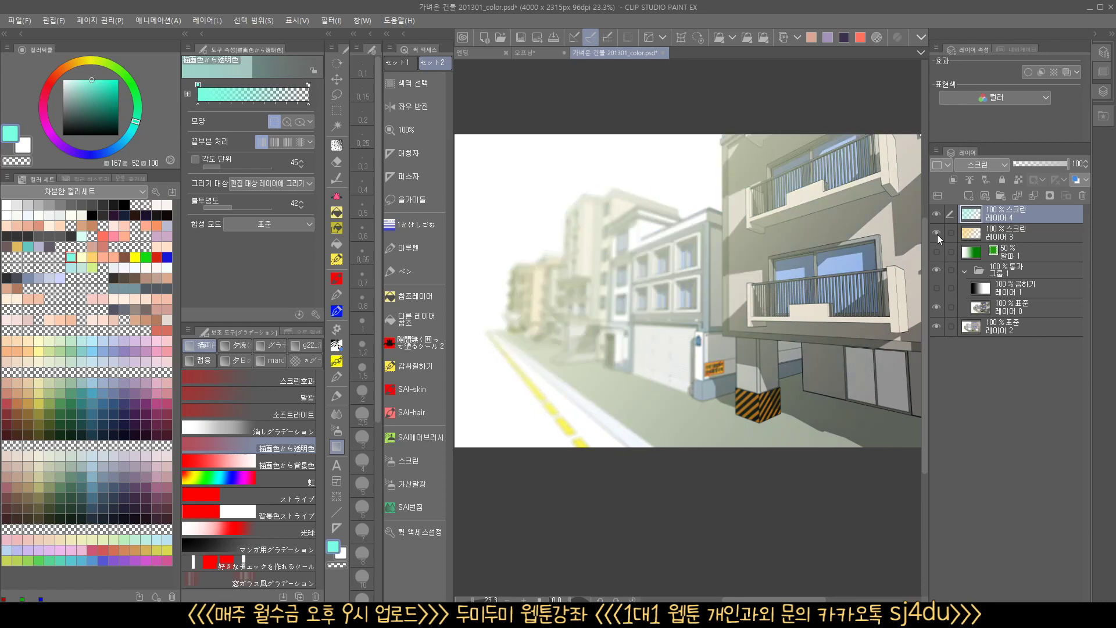
{"action": "left_click", "coordinate": [936, 222]}
{"action": "left_click", "coordinate": [936, 232]}
{"action": "left_click", "coordinate": [936, 231]}
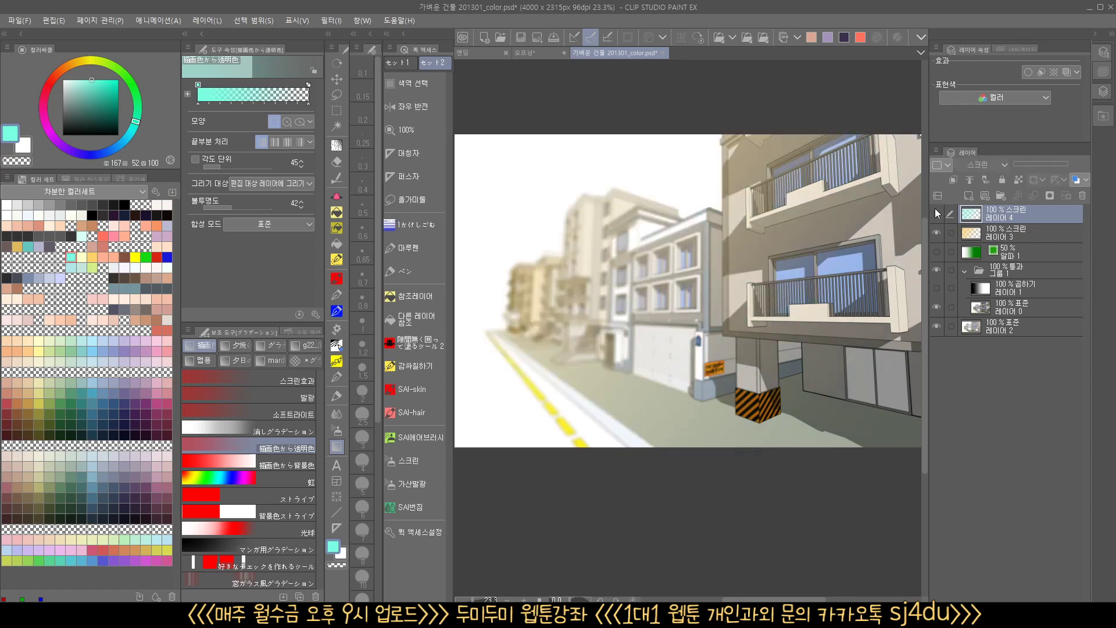
{"action": "left_click", "coordinate": [935, 212]}
{"action": "scroll", "coordinate": [747, 260], "scroll_direction": "down", "scroll_amount": 1}
{"action": "left_click_drag", "start_coordinate": [761, 258], "coordinate": [750, 262]}
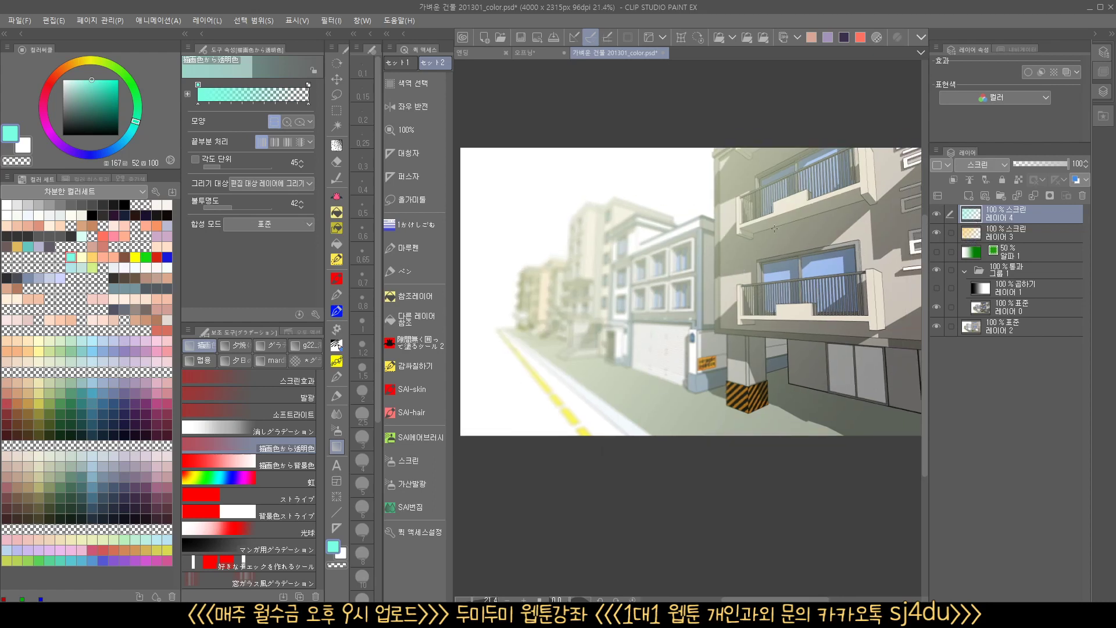
{"action": "left_click_drag", "start_coordinate": [764, 294], "coordinate": [761, 295]}
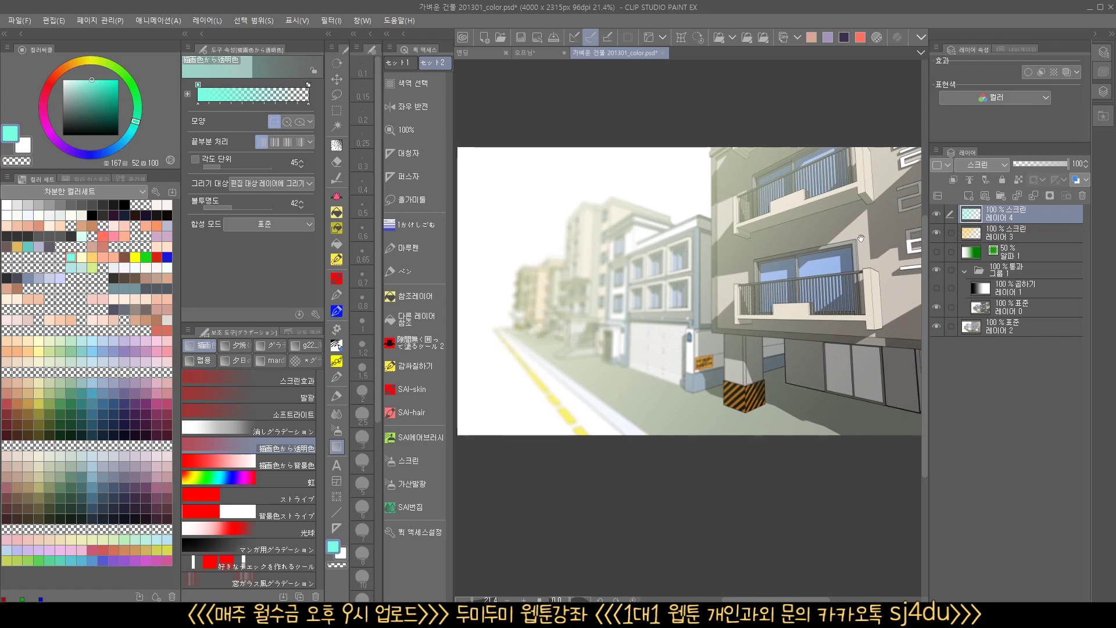
Step: Add a new raster layer above 레이어 4 and set its blend mode to 더하기(발광)
{"action": "left_click", "coordinate": [968, 195]}
{"action": "left_click", "coordinate": [984, 169]}
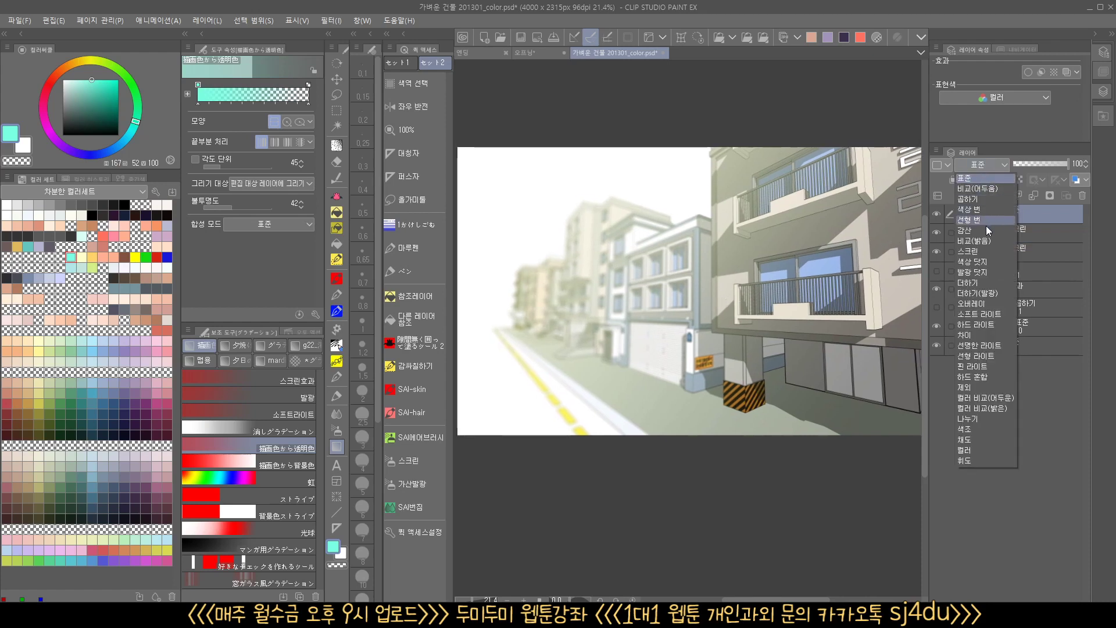
{"action": "left_click", "coordinate": [974, 295]}
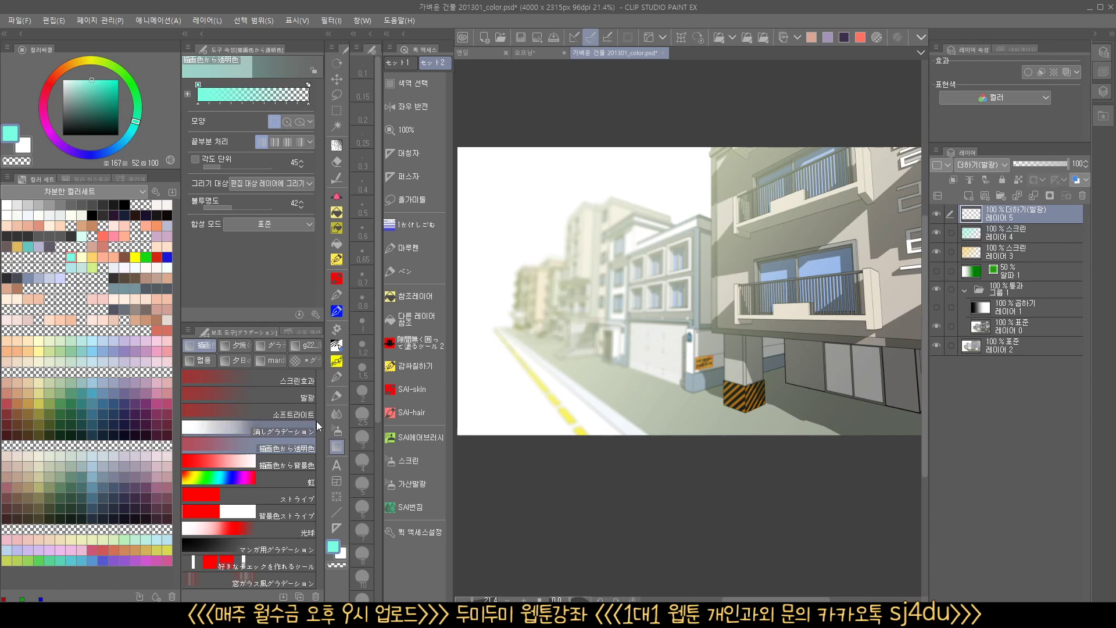
Step: Draw a pale yellow gradient on 레이어 5 diagonally from the sky to the nearest building, redoing the first shorter attempt
{"action": "left_click", "coordinate": [81, 257]}
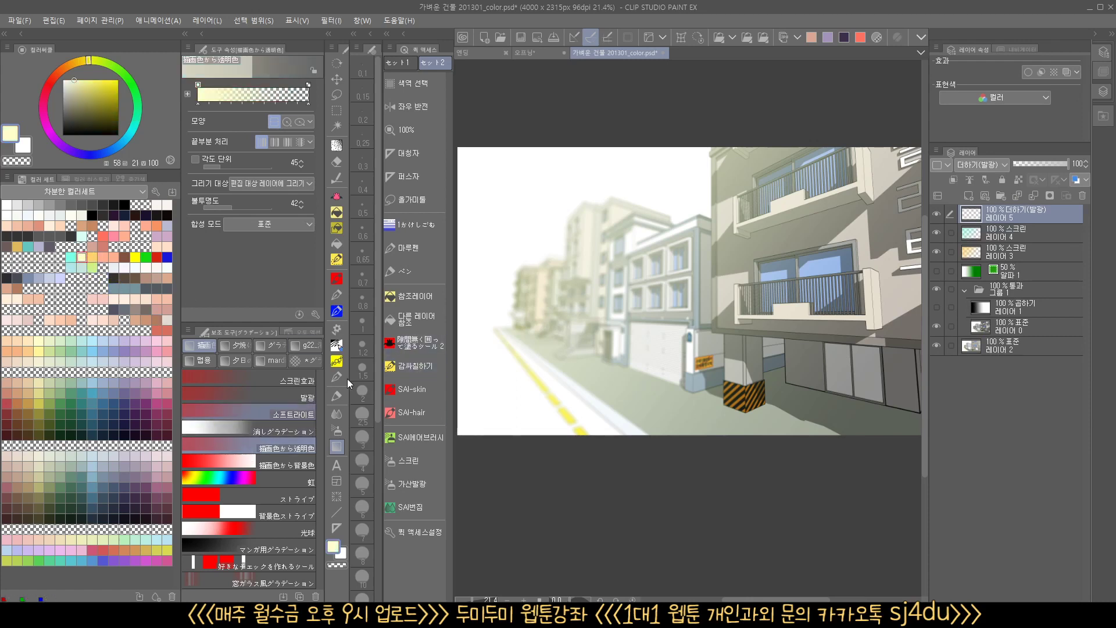
{"action": "left_click_drag", "start_coordinate": [592, 146], "coordinate": [748, 331]}
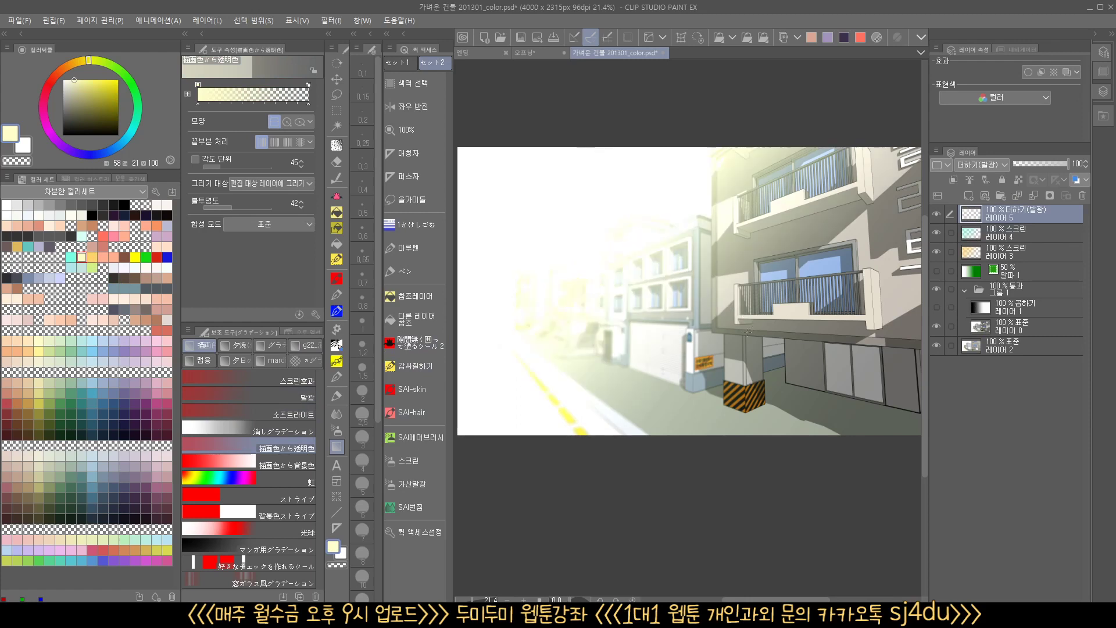
{"action": "key", "text": "ctrl+z"}
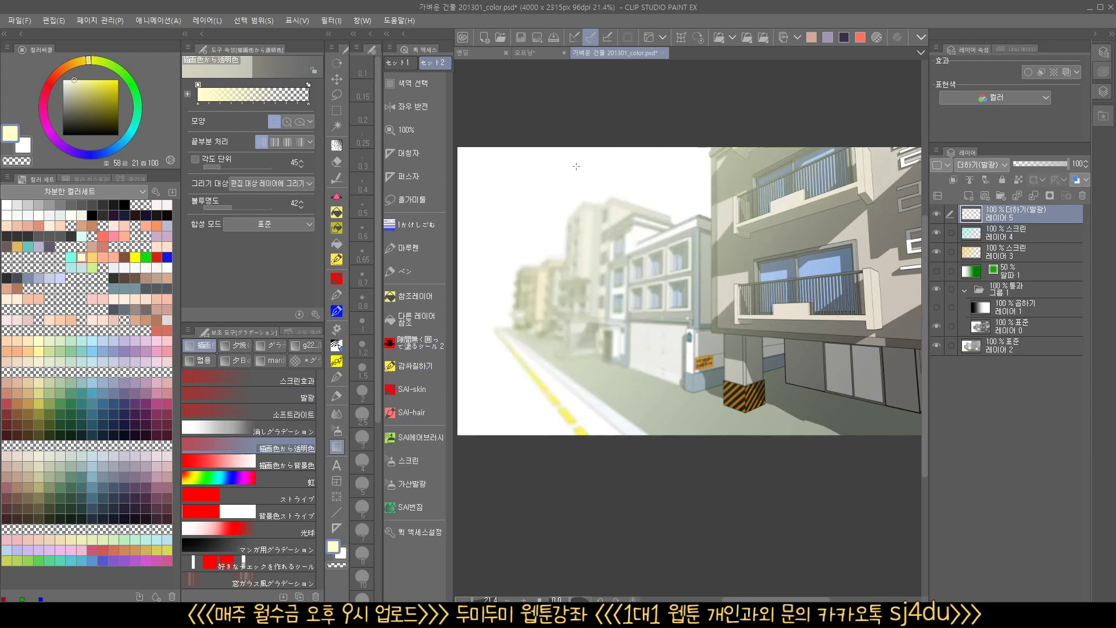
{"action": "left_click_drag", "start_coordinate": [576, 166], "coordinate": [810, 328]}
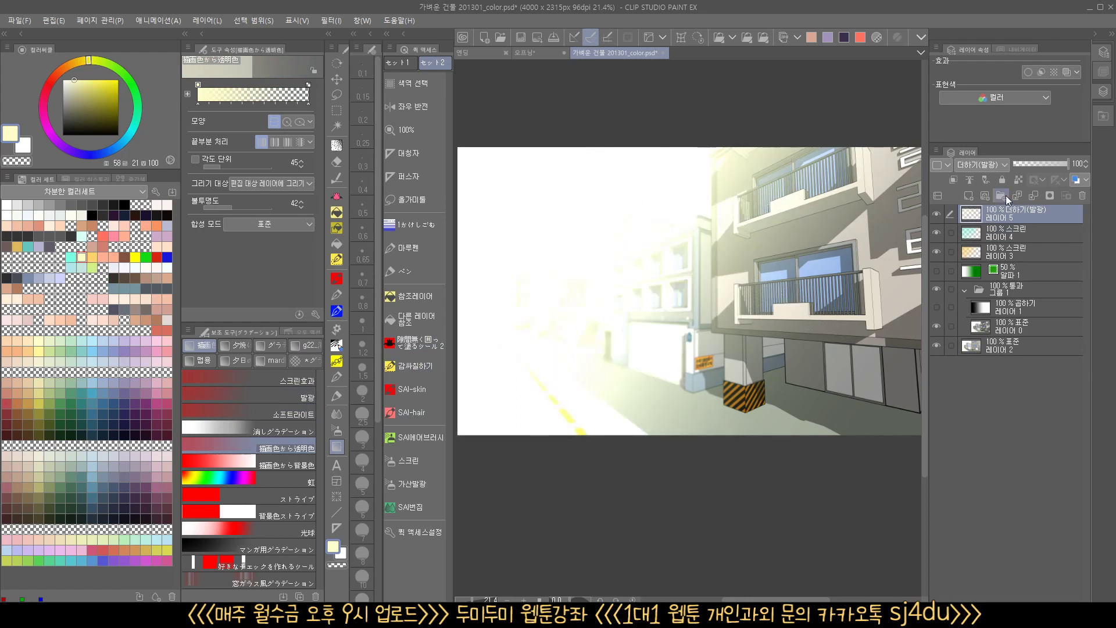
Step: Reduce 레이어 5's opacity to 45% and compare the image with and without its glow
{"action": "mouse_move", "coordinate": [1034, 165]}
{"action": "left_mouse_down"}
{"action": "mouse_move", "coordinate": [1055, 164]}
{"action": "mouse_move", "coordinate": [1038, 163]}
{"action": "left_mouse_up"}
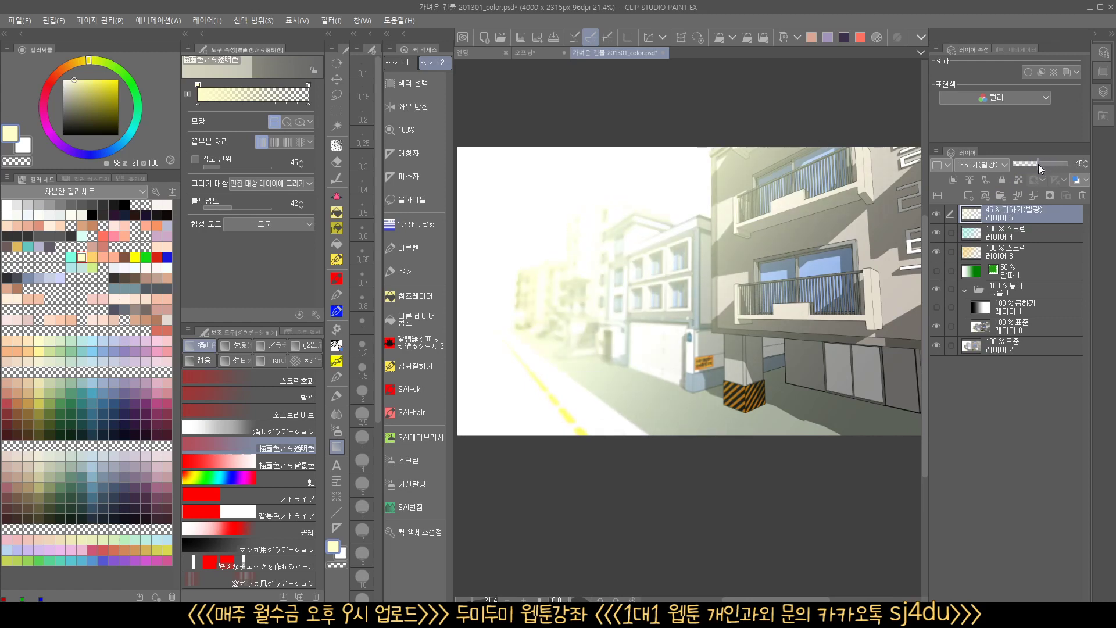
{"action": "left_click", "coordinate": [936, 213]}
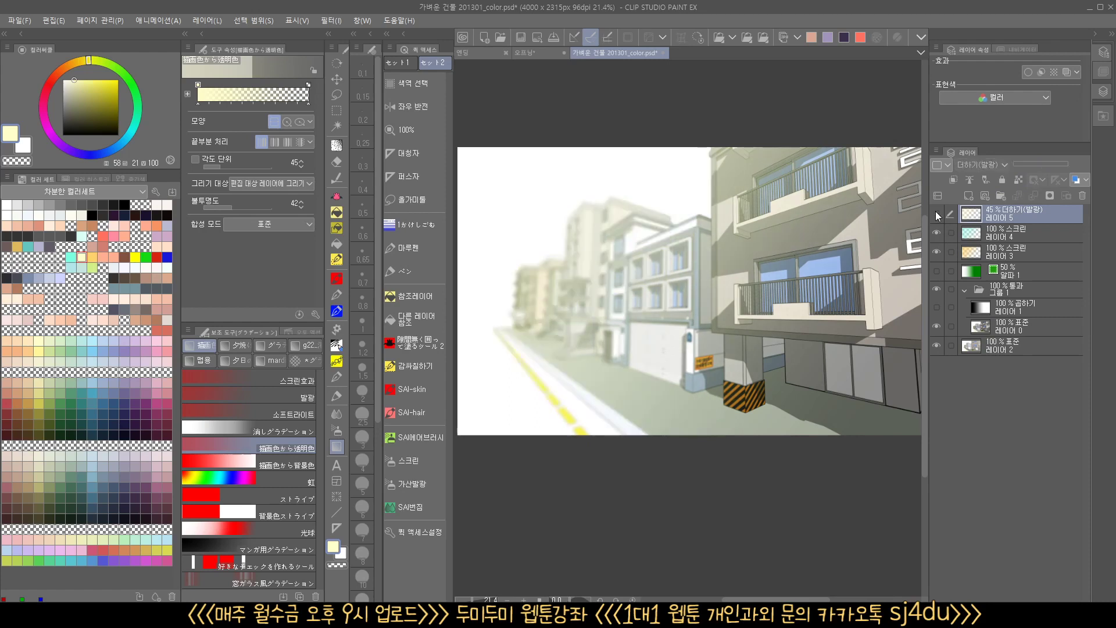
{"action": "left_click", "coordinate": [936, 212]}
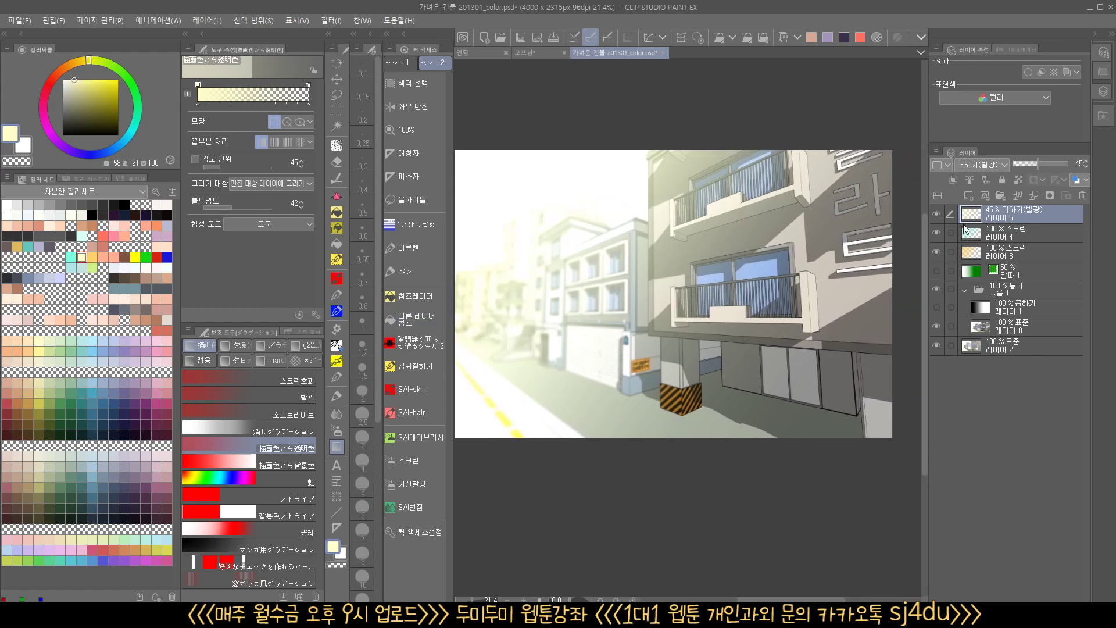
Step: Add another raster layer above 레이어 5 with the 더하기(발광) blend mode
{"action": "left_click", "coordinate": [968, 196]}
{"action": "left_click", "coordinate": [980, 165]}
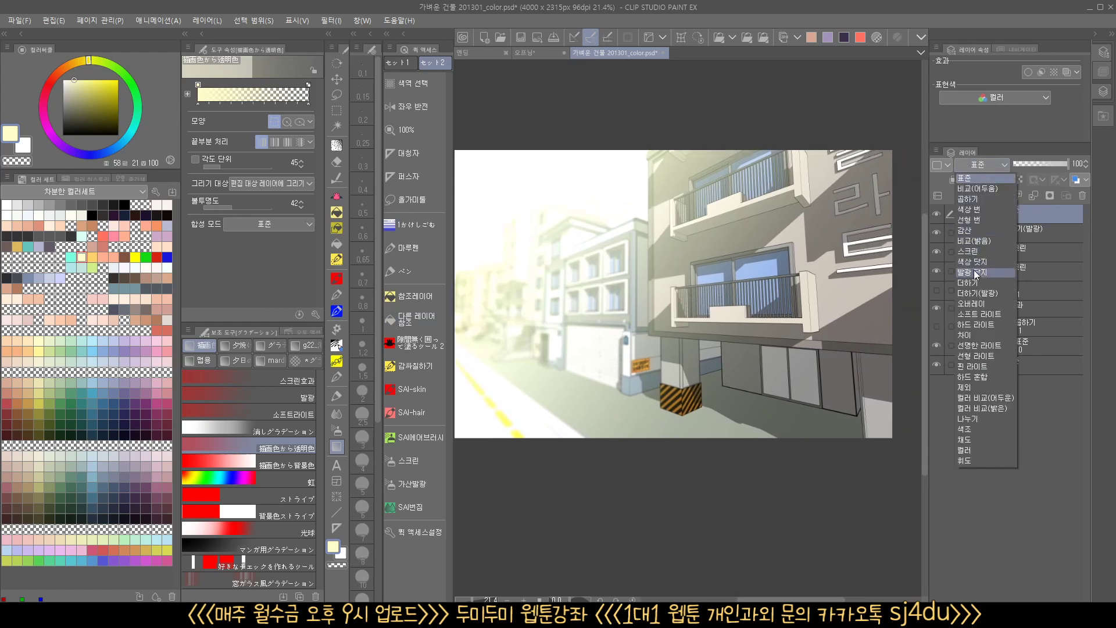
{"action": "left_click", "coordinate": [973, 293]}
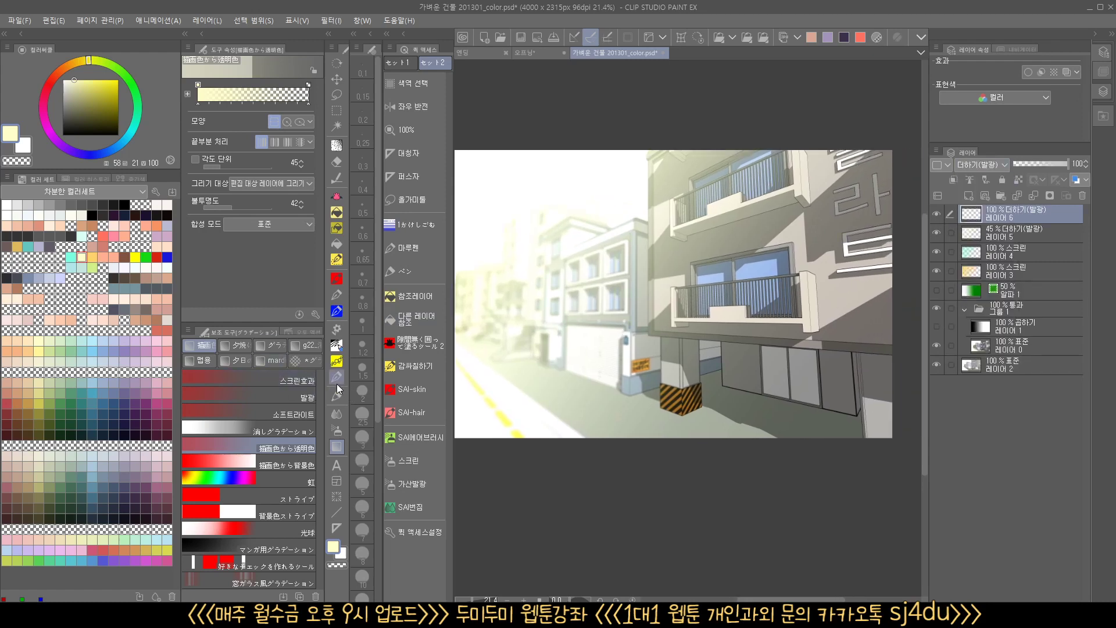
Step: Browse the decoration brush groups and choose the フレア直線-太 lens flare brush
{"action": "left_click", "coordinate": [337, 360]}
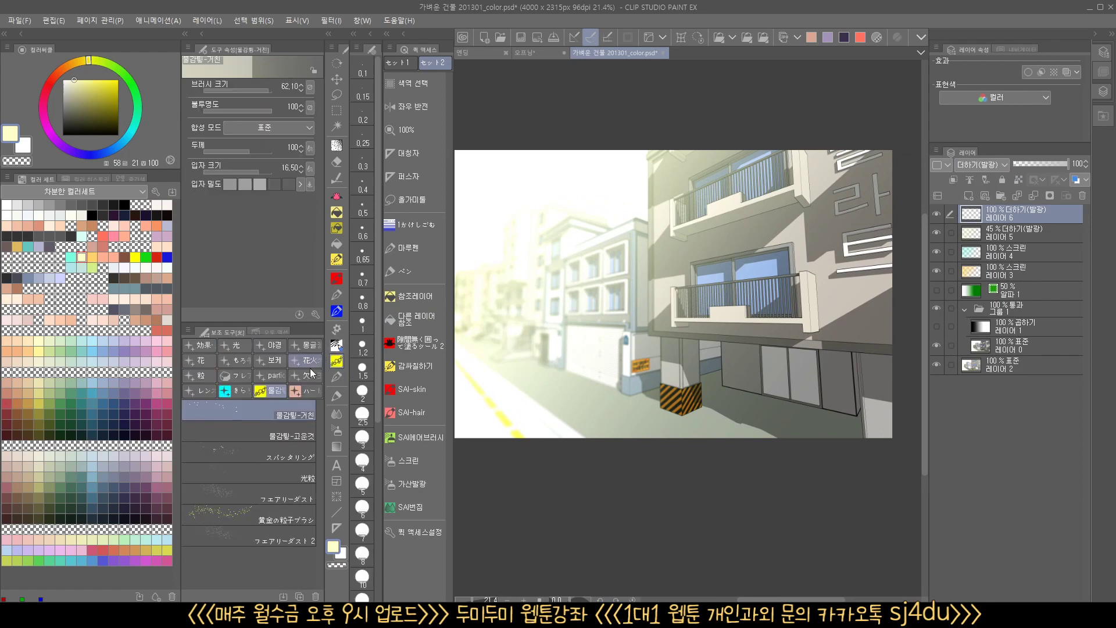
{"action": "left_click", "coordinate": [197, 390]}
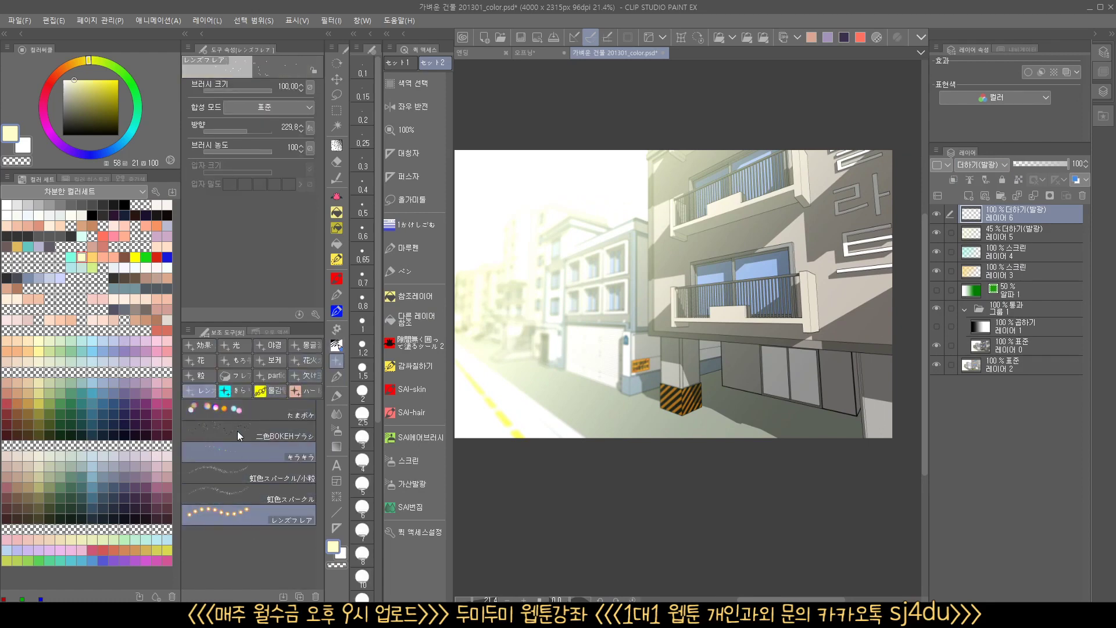
{"action": "left_click", "coordinate": [237, 391]}
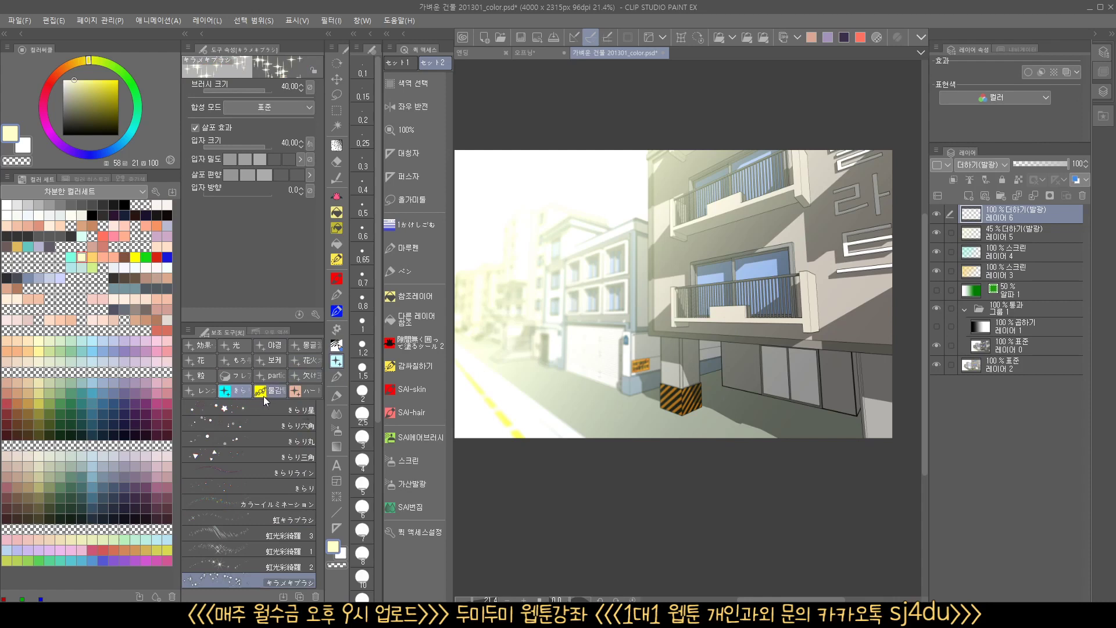
{"action": "left_click", "coordinate": [263, 396]}
{"action": "left_click", "coordinate": [298, 376]}
{"action": "left_click", "coordinate": [272, 376]}
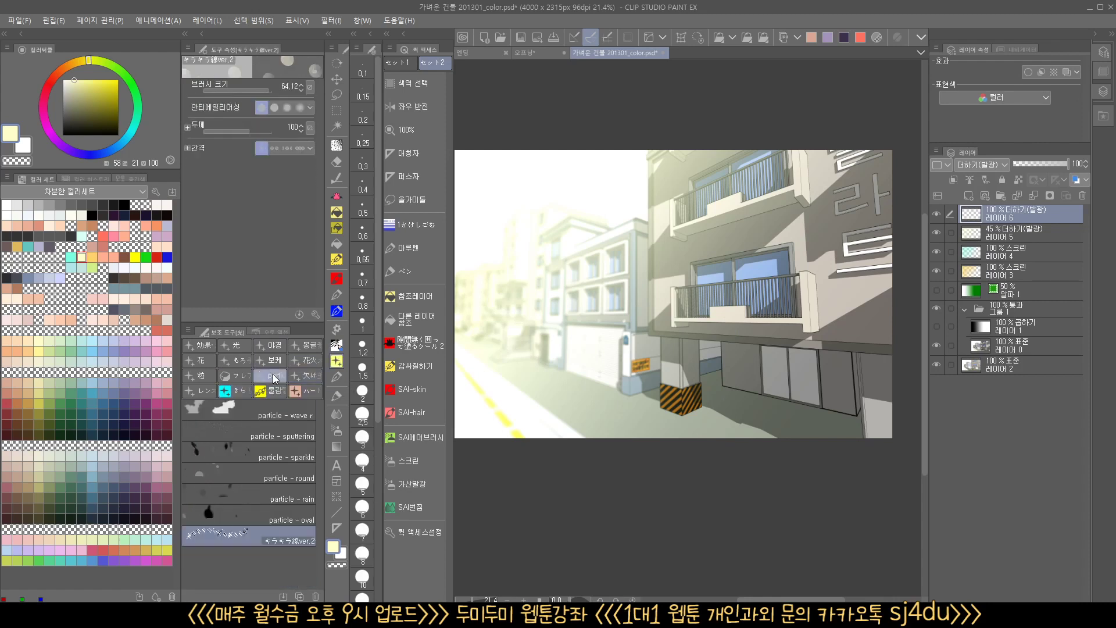
{"action": "left_click", "coordinate": [238, 375]}
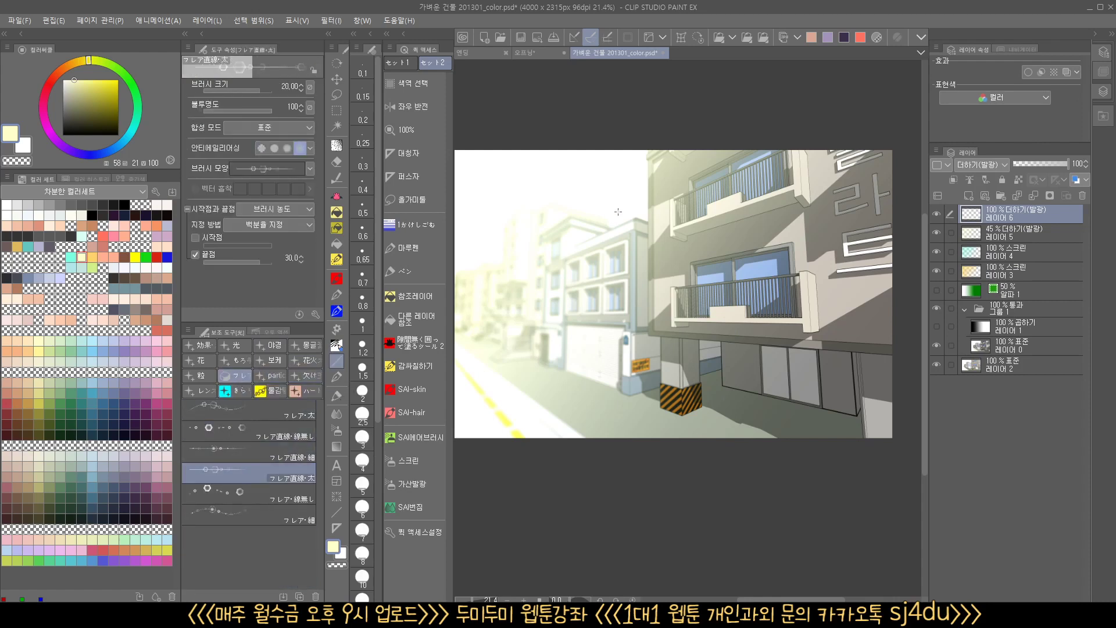
Step: Try two diagonal flare strokes at brush size 20 across the buildings on 레이어 6, and undo both
{"action": "left_click_drag", "start_coordinate": [648, 216], "coordinate": [828, 358]}
{"action": "left_click_drag", "start_coordinate": [628, 262], "coordinate": [723, 386]}
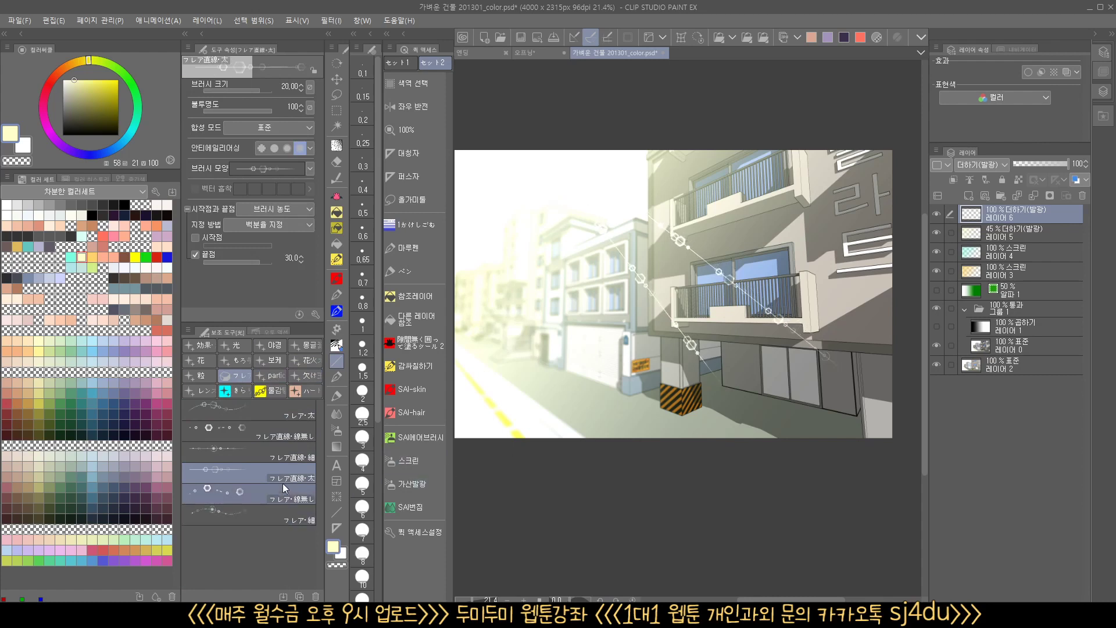
{"action": "key", "text": "ctrl+z"}
{"action": "key", "text": "ctrl+z"}
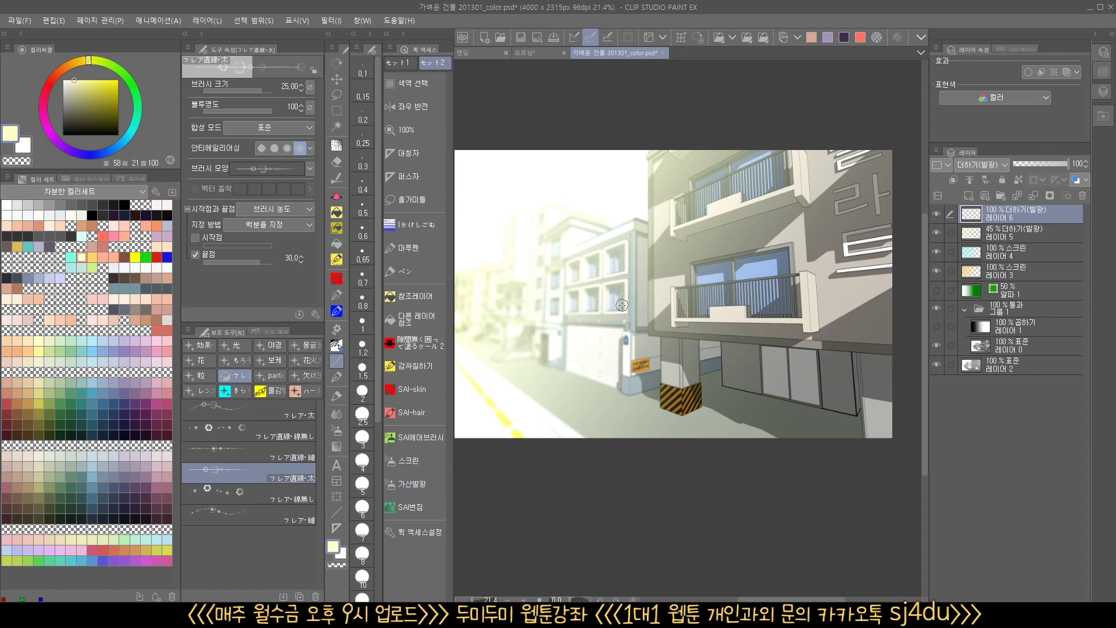
Step: Enlarge the flare brush to size 100 and draw a diagonal flare from the middle building's roofline to the nearest building's lower balcony
{"action": "key", "text": "bracketright"}
{"action": "key", "text": "bracketright"}
{"action": "key", "text": "bracketright"}
{"action": "key", "text": "bracketright"}
{"action": "key", "text": "bracketright"}
{"action": "key", "text": "bracketright"}
{"action": "key", "text": "bracketright"}
{"action": "key", "text": "bracketright"}
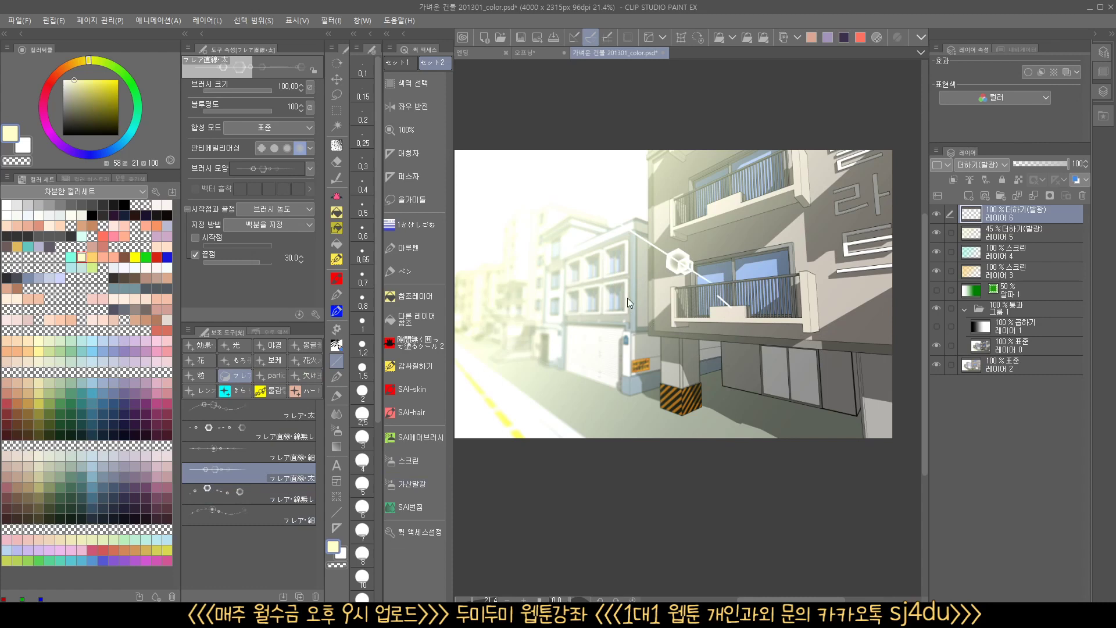
Step: Draw two more diagonal flares on 레이어 6: one across the nearest building to its lower corner, one from the middle building to the striped pillar
{"action": "left_click_drag", "start_coordinate": [637, 226], "coordinate": [917, 430]}
{"action": "left_click_drag", "start_coordinate": [558, 224], "coordinate": [695, 367]}
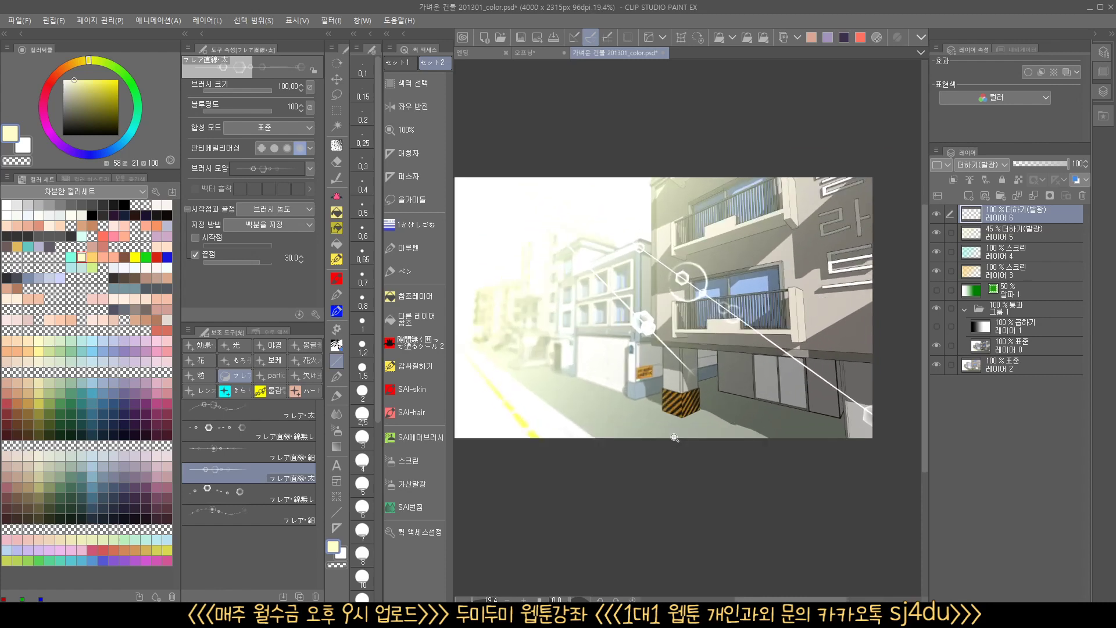
{"action": "left_click_drag", "start_coordinate": [672, 433], "coordinate": [695, 433]}
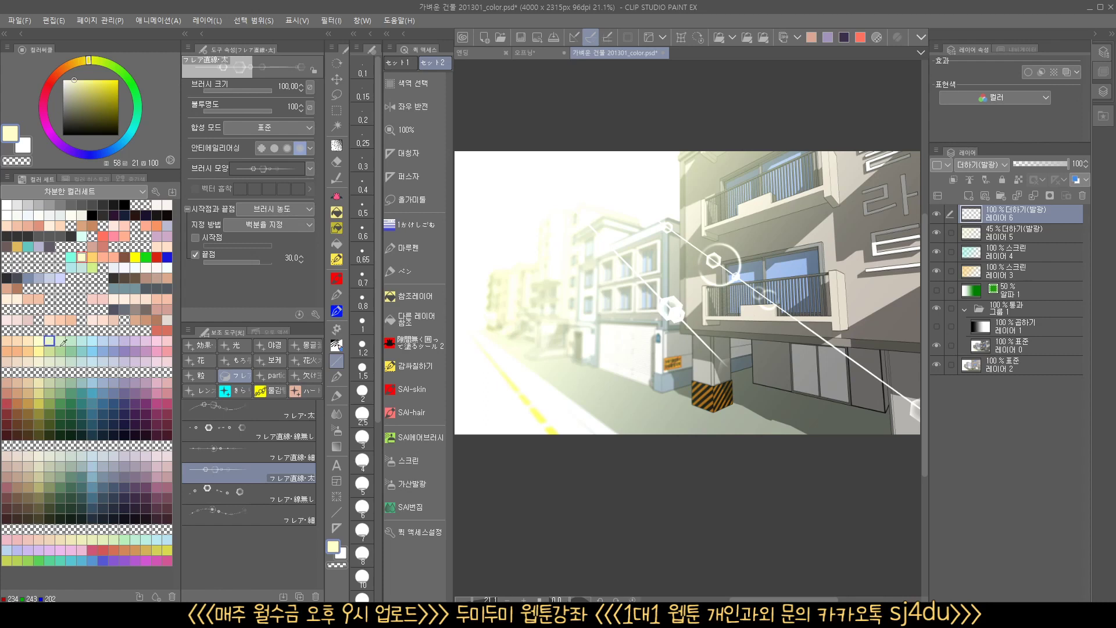
Step: Hide the two Screen gradient layers, 레이어 4 and 레이어 3
{"action": "left_click", "coordinate": [969, 259]}
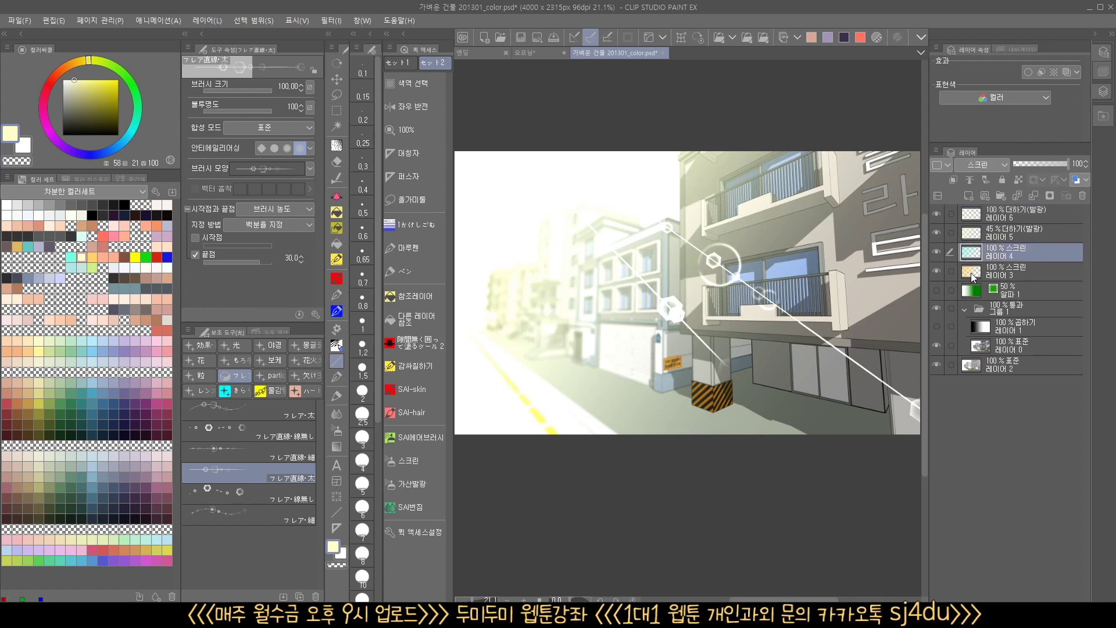
{"action": "left_click", "coordinate": [971, 275]}
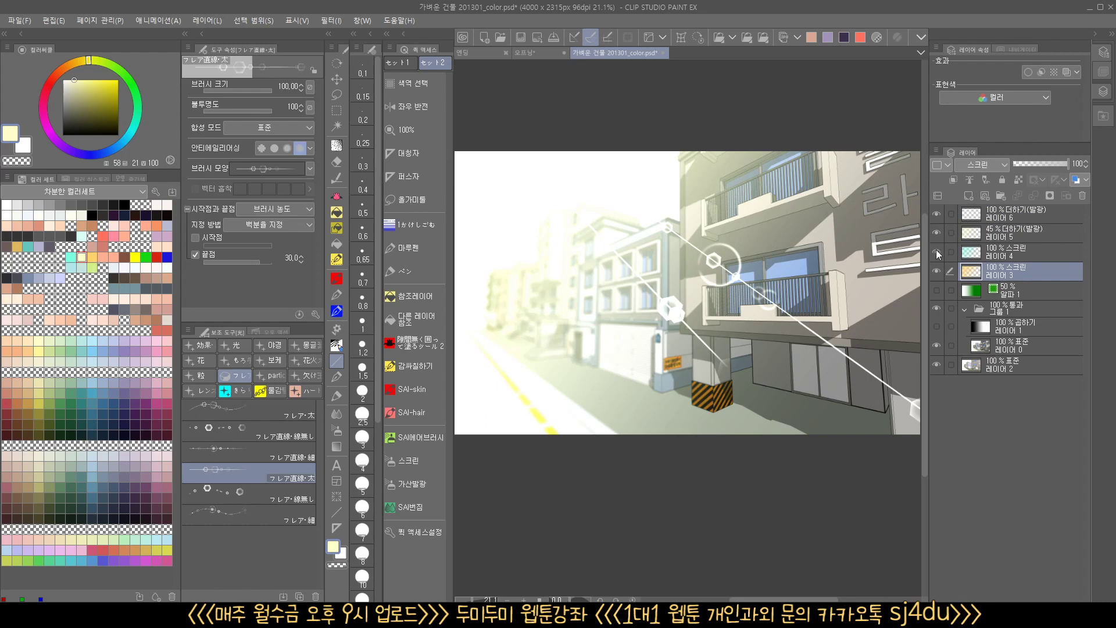
{"action": "left_click_drag", "start_coordinate": [936, 253], "coordinate": [935, 271]}
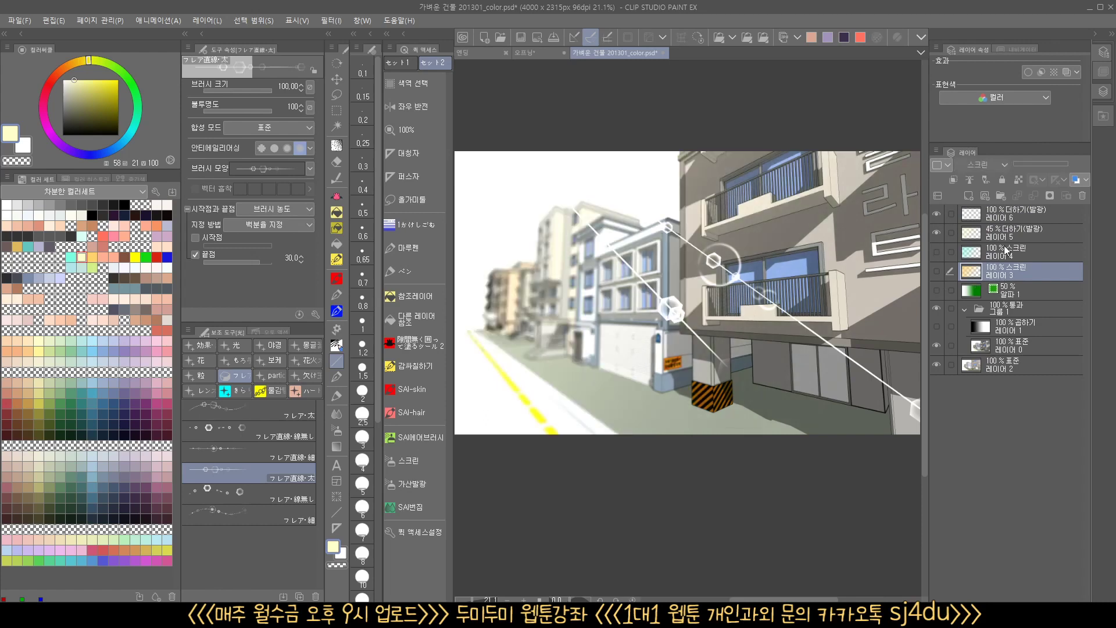
Step: Add a new raster layer directly above 레이어 4 and set its blend mode to 스크린 (Screen)
{"action": "left_click", "coordinate": [1006, 249]}
{"action": "left_click", "coordinate": [968, 196]}
{"action": "left_click", "coordinate": [968, 165]}
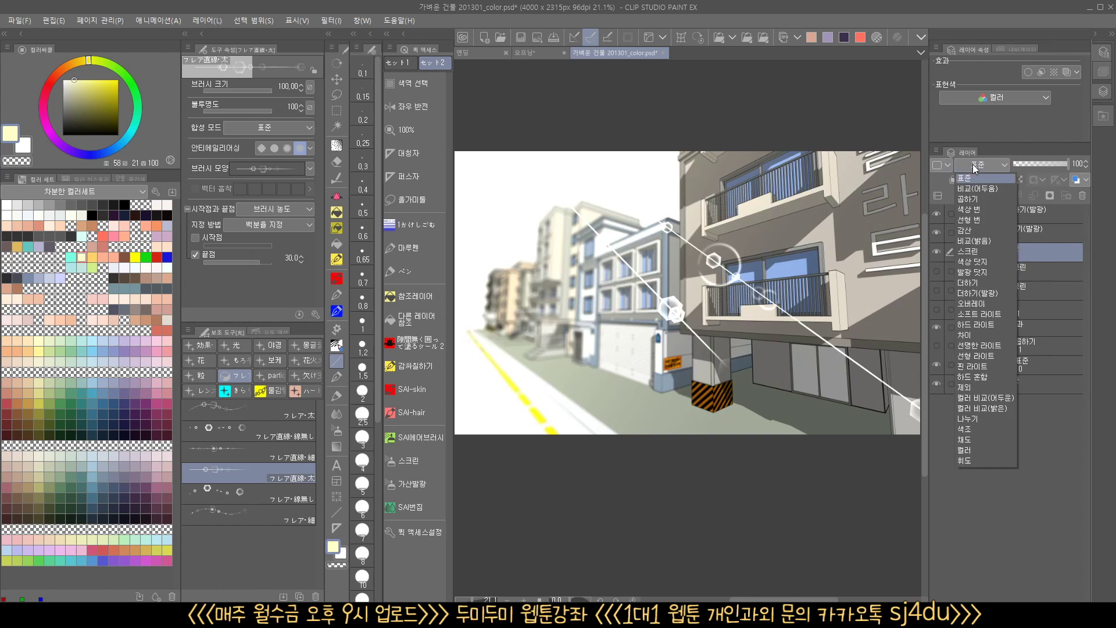
{"action": "left_click", "coordinate": [981, 251]}
Step: Apply a coral foreground-to-transparent gradient on 레이어 7, diagonally from the sky down across the nearest building
{"action": "left_click", "coordinate": [104, 235]}
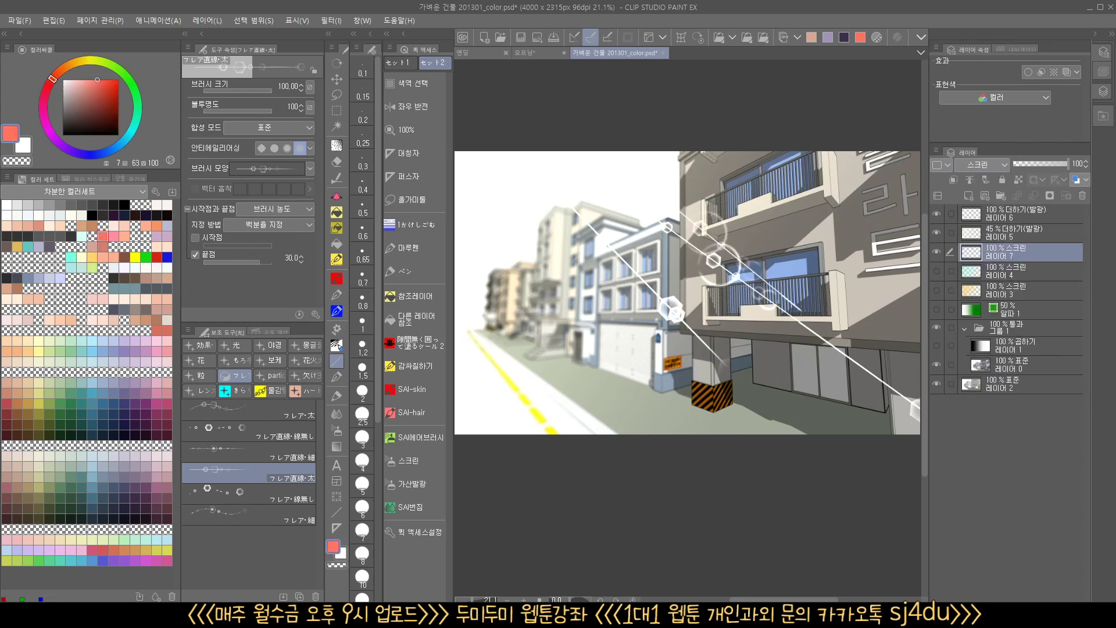
{"action": "left_click", "coordinate": [336, 446]}
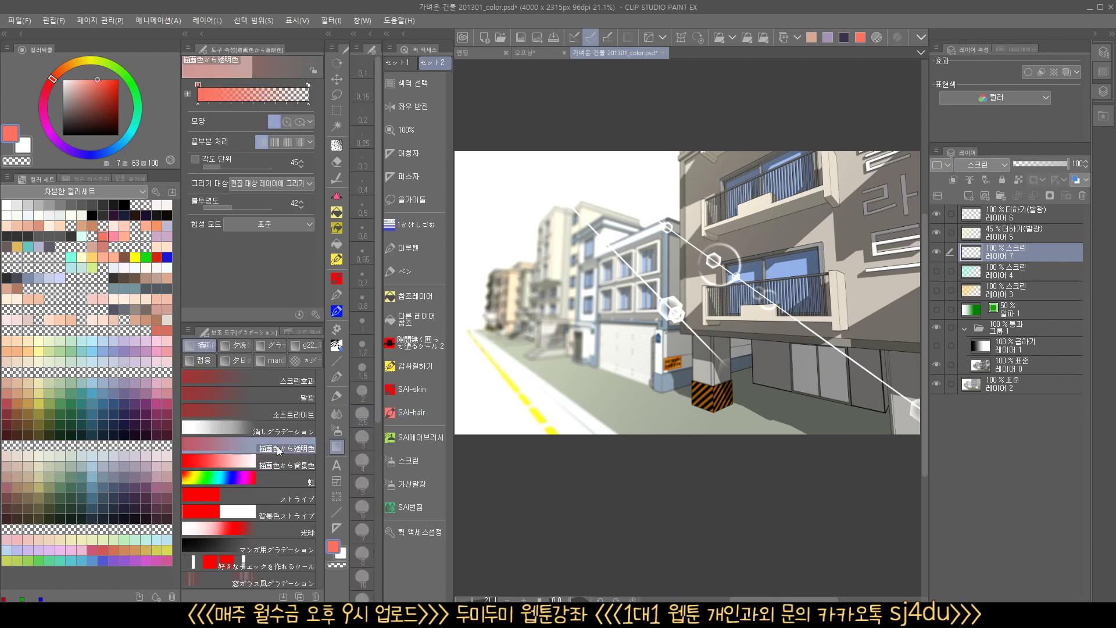
{"action": "left_click_drag", "start_coordinate": [593, 141], "coordinate": [889, 332]}
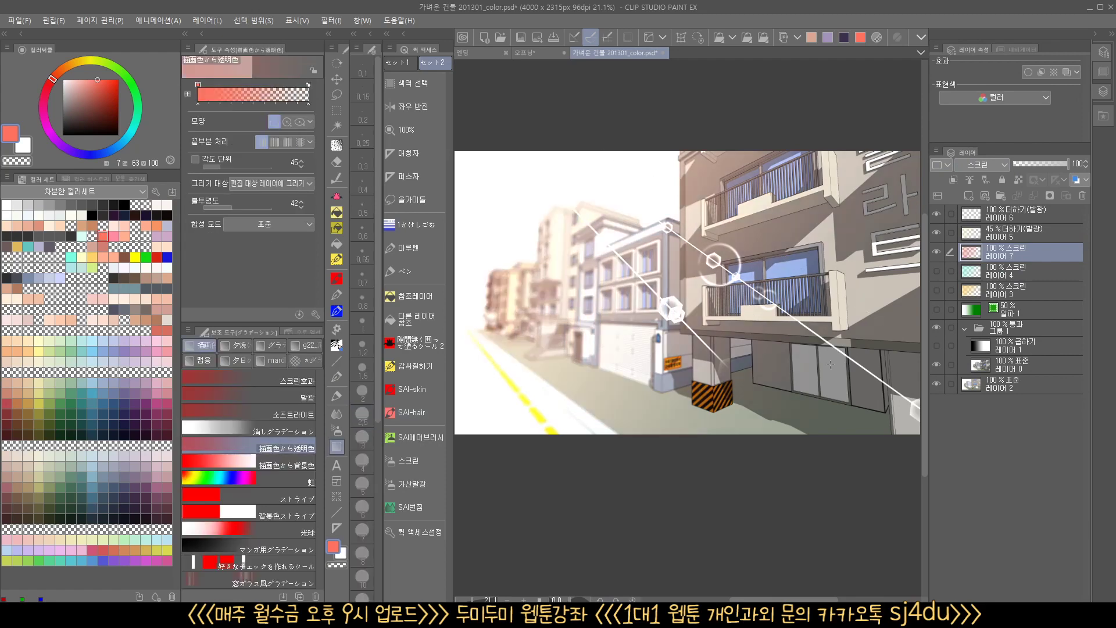
{"action": "left_click_drag", "start_coordinate": [771, 363], "coordinate": [792, 366]}
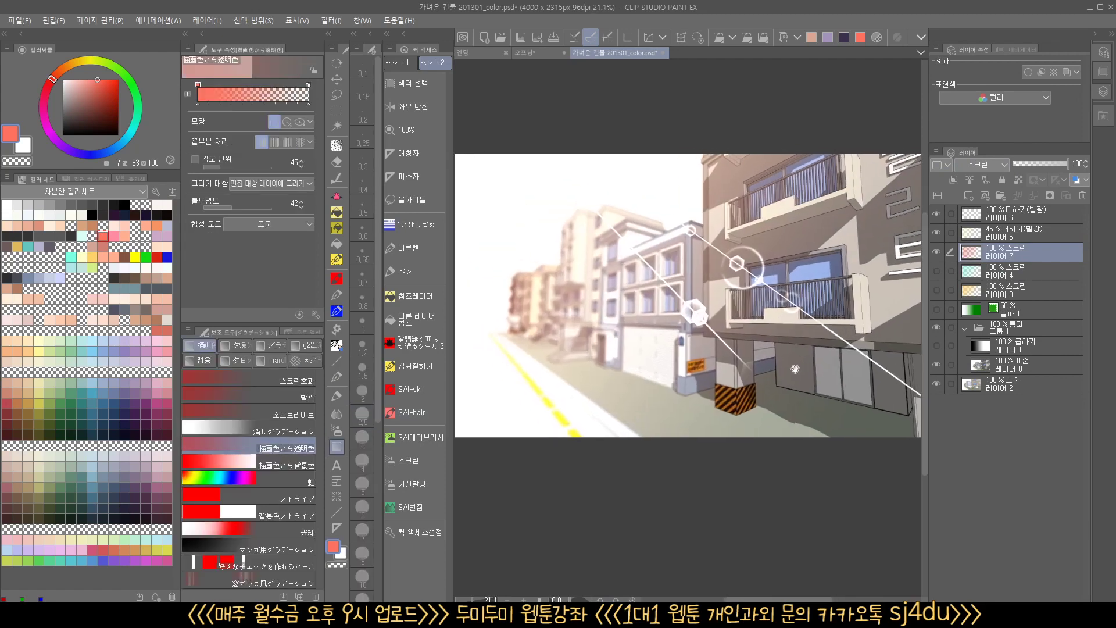
Step: Undo the coral gradient and apply two deep red foreground-to-transparent gradients diagonally from the sky across the nearest building on 레이어 7
{"action": "left_click", "coordinate": [156, 257]}
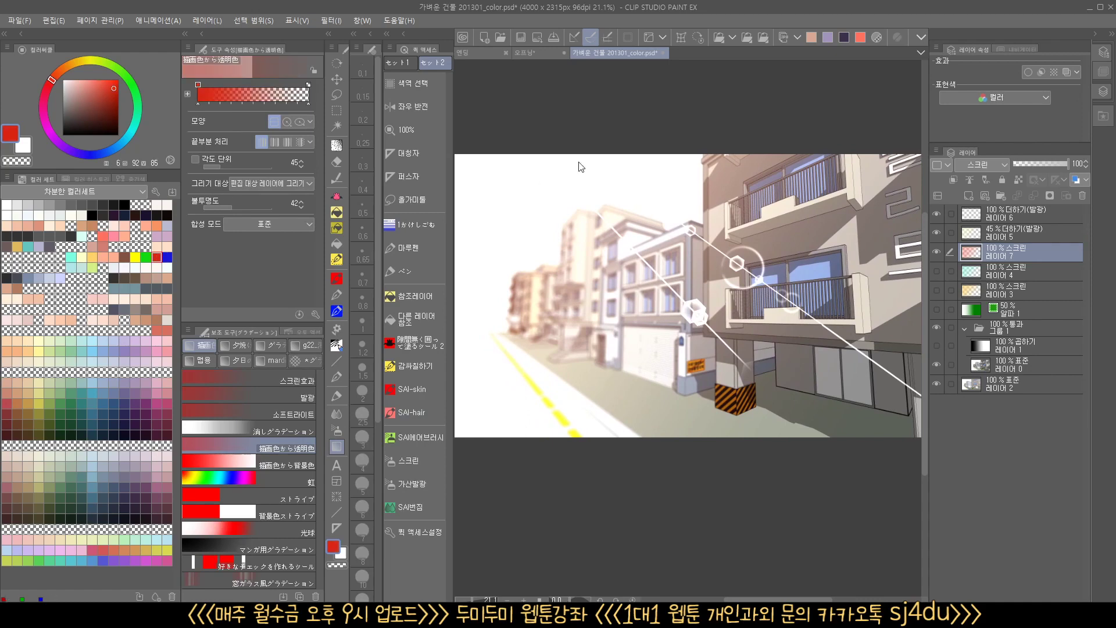
{"action": "key", "text": "ctrl+z"}
{"action": "left_click_drag", "start_coordinate": [580, 167], "coordinate": [867, 384]}
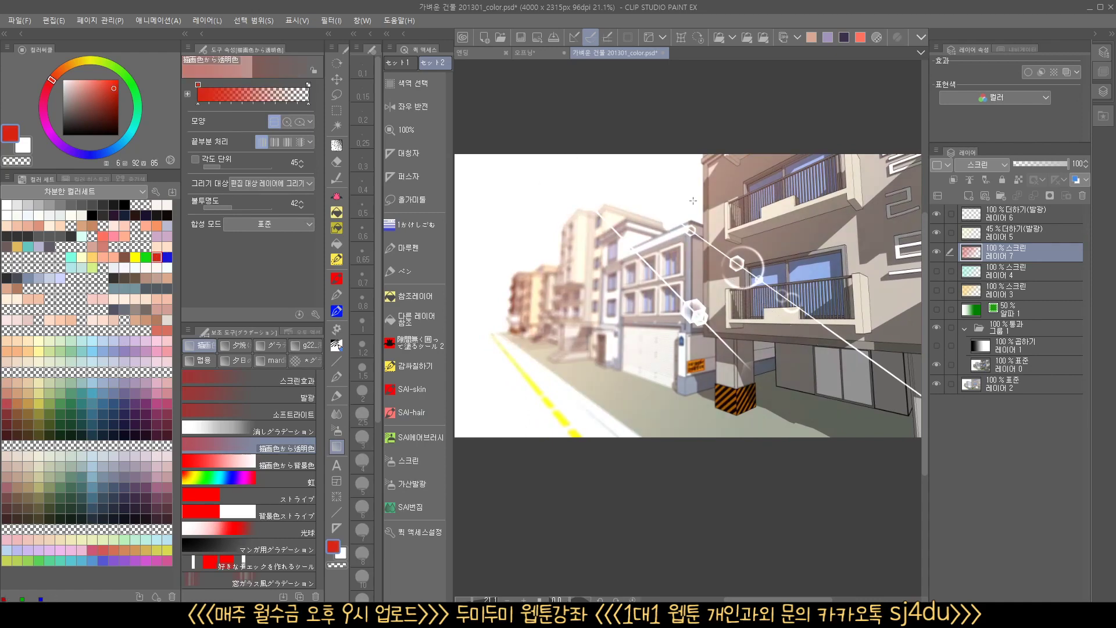
{"action": "left_click_drag", "start_coordinate": [692, 169], "coordinate": [888, 372]}
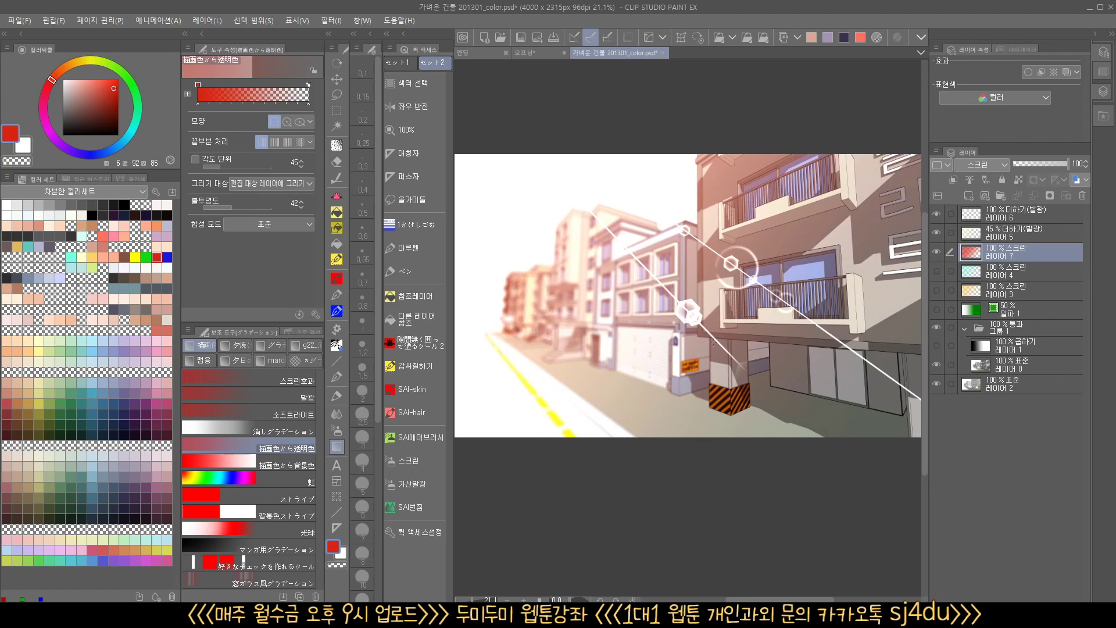
{"action": "scroll", "coordinate": [712, 342], "scroll_direction": "up", "scroll_amount": 2}
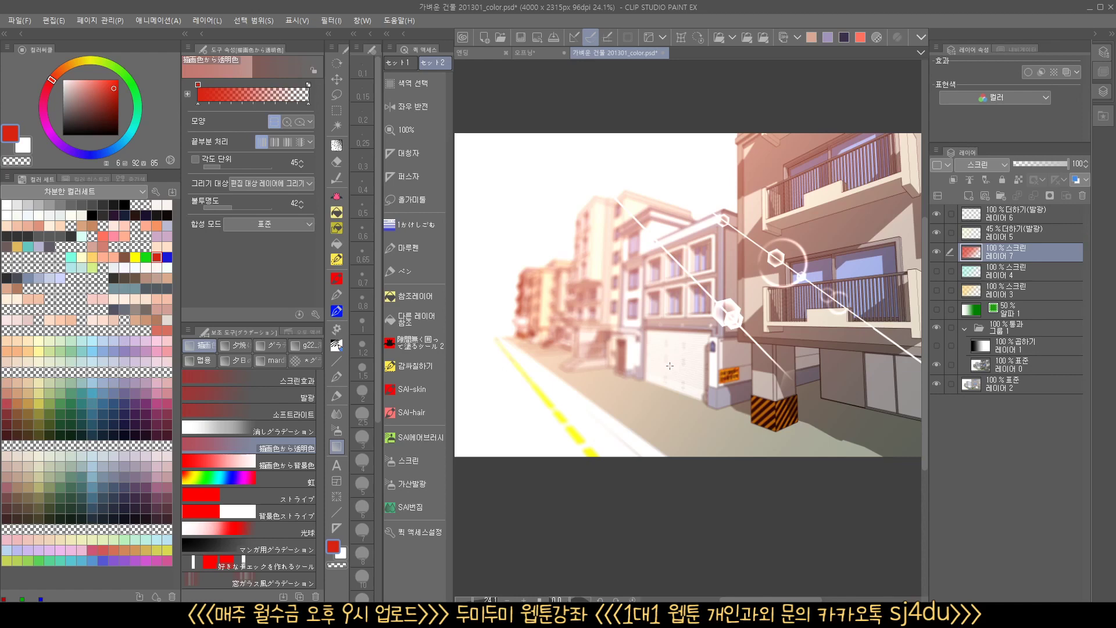
{"action": "scroll", "coordinate": [612, 424], "scroll_direction": "up", "scroll_amount": 2}
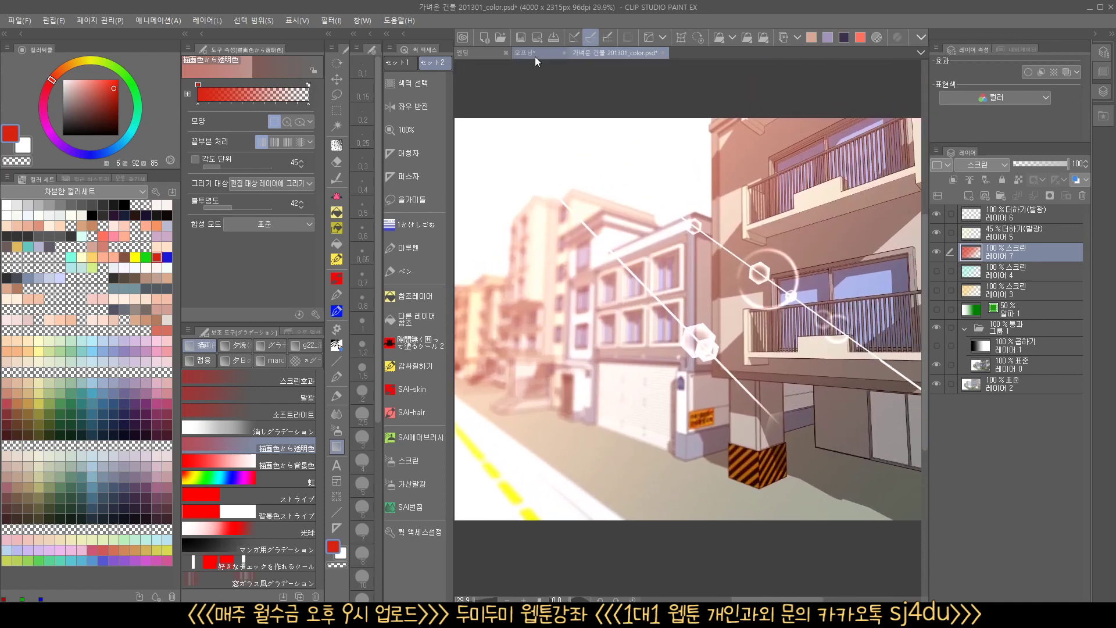
Step: Switch to the 엔딩 document and hide all palettes to show its closing message across the canvas
{"action": "left_click", "coordinate": [535, 57]}
{"action": "left_click", "coordinate": [466, 51]}
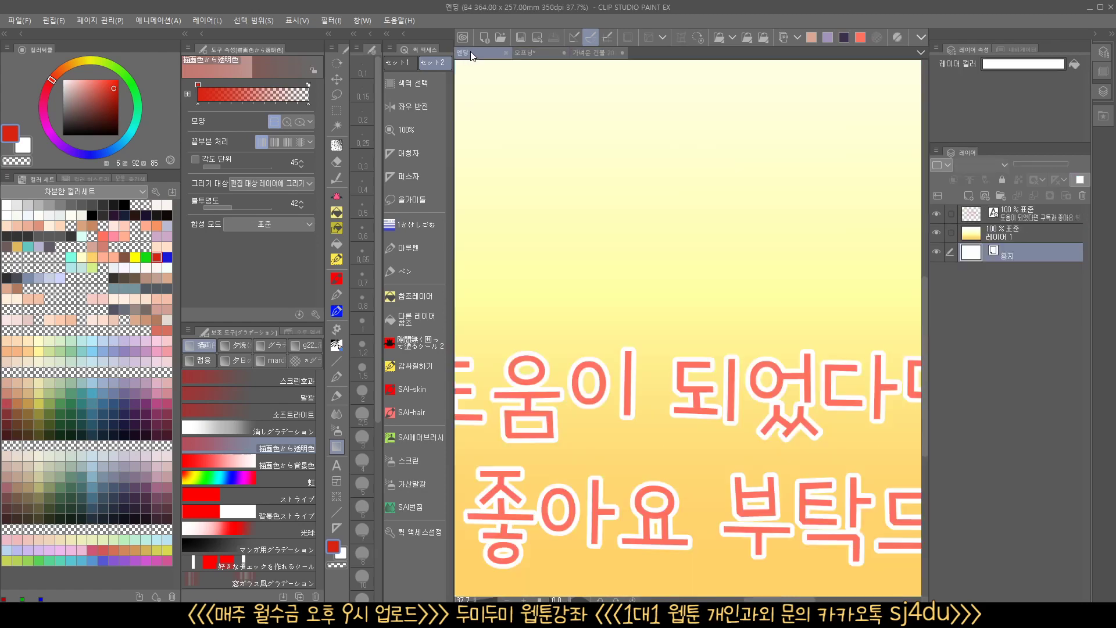
{"action": "key", "text": "Tab"}
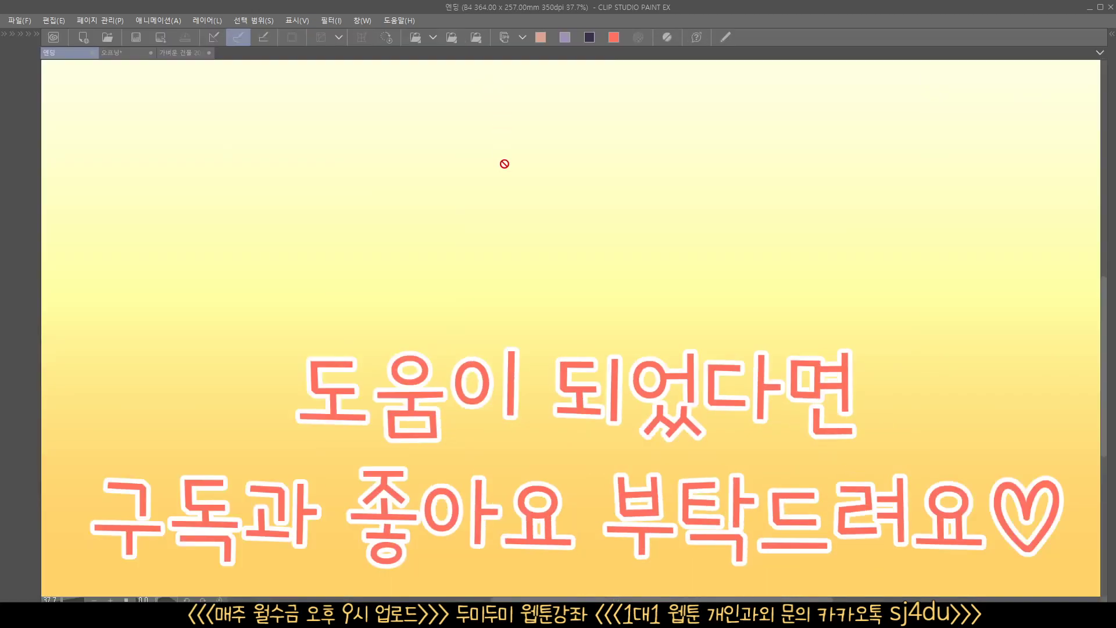